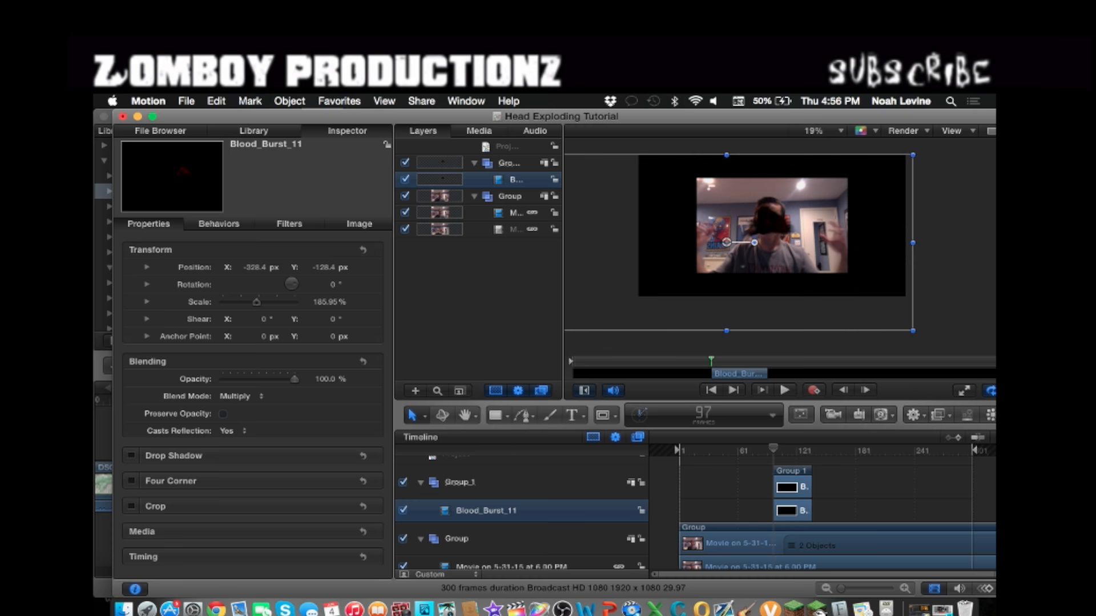
Enlarge Blood_Burst_11 to 235.6% scale and reposition it over the head at about X -390.3, Y -156.3 px.
{"action": "mouse_move", "coordinate": [727, 242]}
{"action": "left_mouse_down"}
{"action": "mouse_move", "coordinate": [771, 221]}
{"action": "mouse_move", "coordinate": [717, 246]}
{"action": "left_mouse_up"}
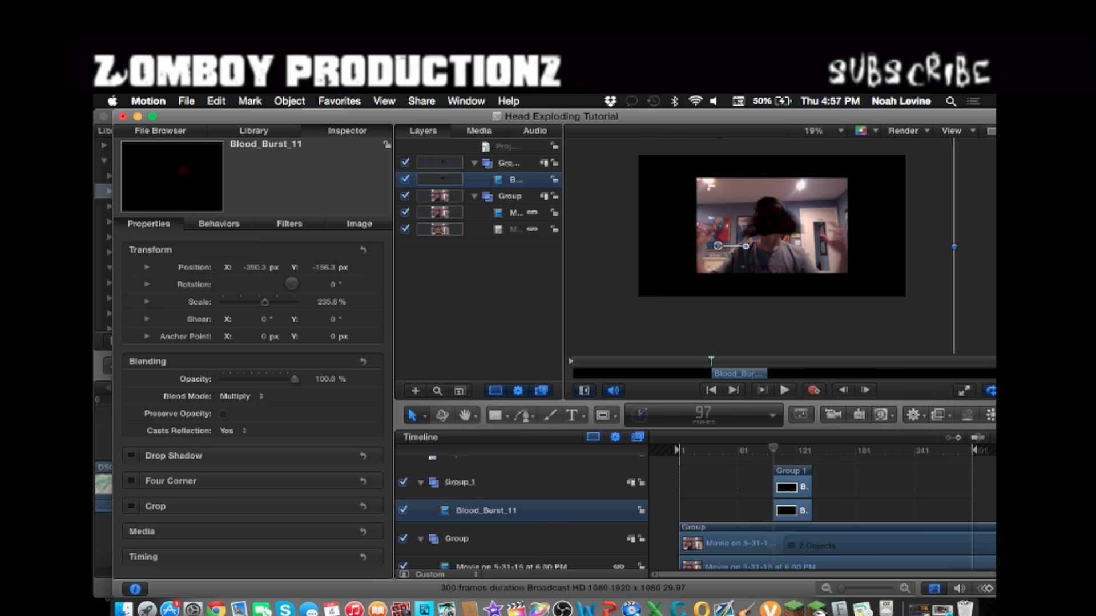
{"action": "left_click", "coordinate": [970, 274]}
{"action": "scroll", "coordinate": [845, 260], "scroll_direction": "up", "scroll_amount": 5}
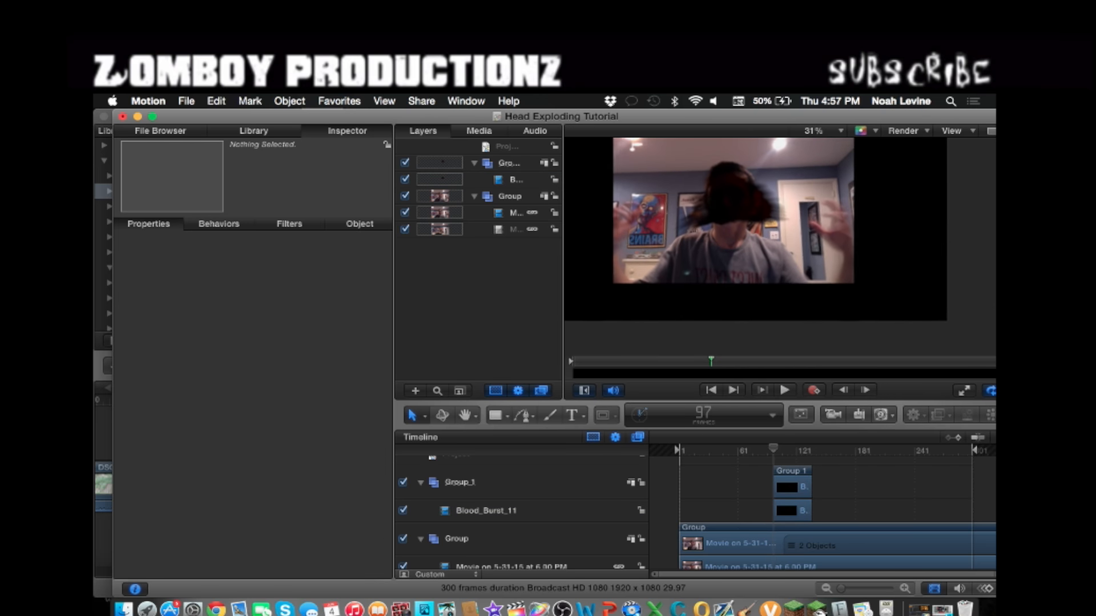
Play through the blood burst and step back frame by frame to frame 98 to examine its alignment with the head.
{"action": "key", "text": "space"}
{"action": "key", "text": "space"}
{"action": "key", "text": "Left"}
{"action": "key", "text": "Left"}
{"action": "key", "text": "Left"}
{"action": "key", "text": "Left"}
{"action": "key", "text": "Left"}
{"action": "key", "text": "Left"}
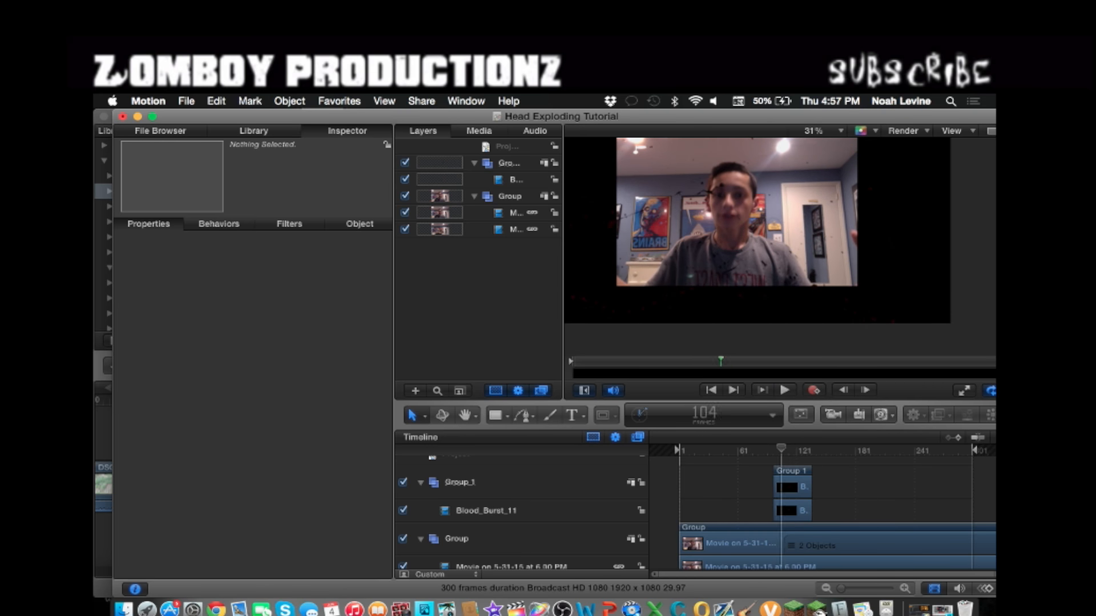
{"action": "key", "text": "Left"}
{"action": "key", "text": "Left"}
{"action": "key", "text": "Left"}
{"action": "key", "text": "Left"}
{"action": "key", "text": "Left"}
{"action": "key", "text": "Left"}
Undo the accidental move of the footage clip and reposition Blood_Burst_11 to about X -382.7, Y -143.2 px.
{"action": "left_click_drag", "start_coordinate": [799, 251], "coordinate": [807, 251]}
{"action": "key", "text": "super+z"}
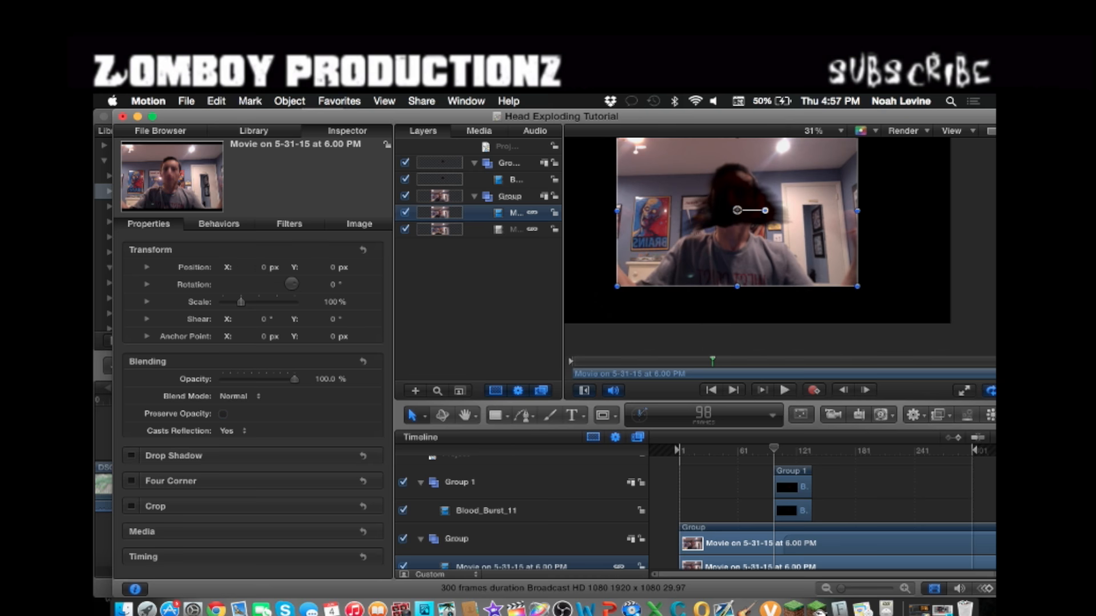
{"action": "left_click", "coordinate": [794, 489]}
{"action": "left_click_drag", "start_coordinate": [650, 243], "coordinate": [652, 240]}
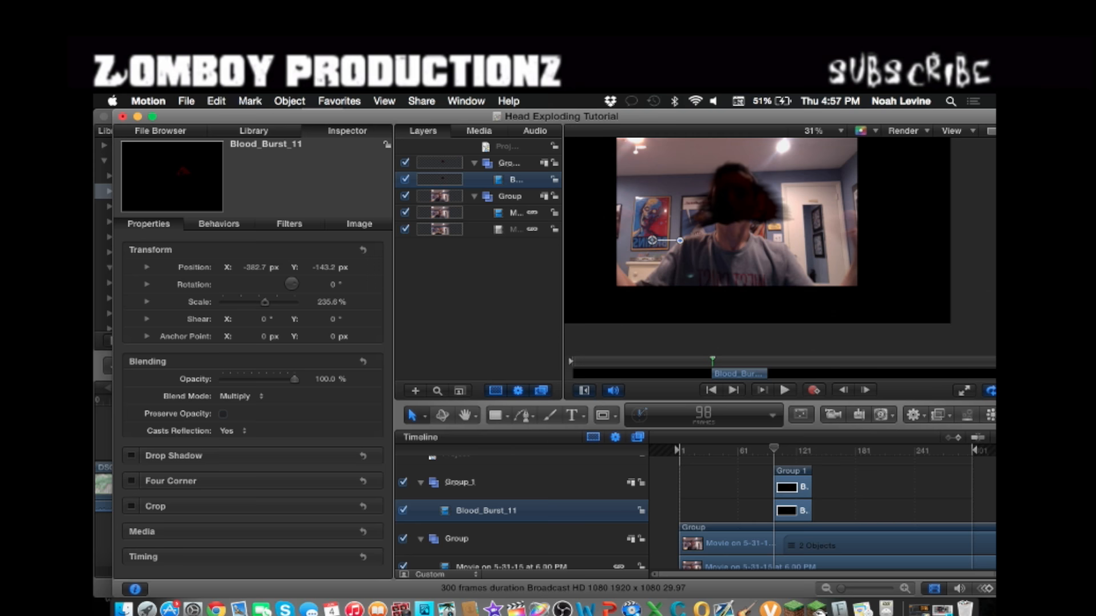
Play back the effect and step back frame by frame to check where the blood burst begins.
{"action": "key", "text": "space"}
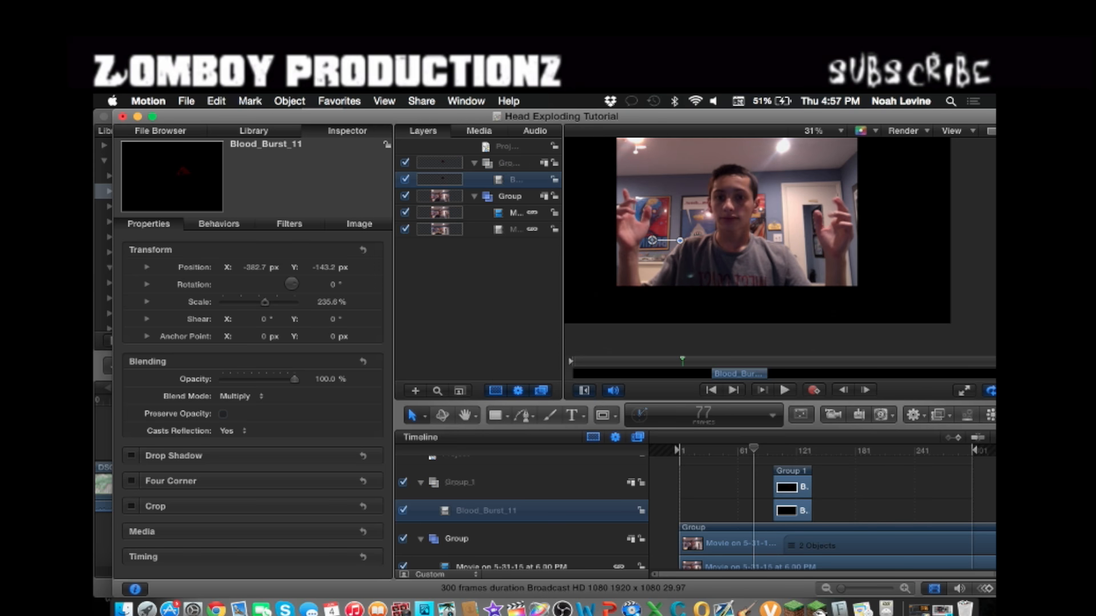
{"action": "key", "text": "space"}
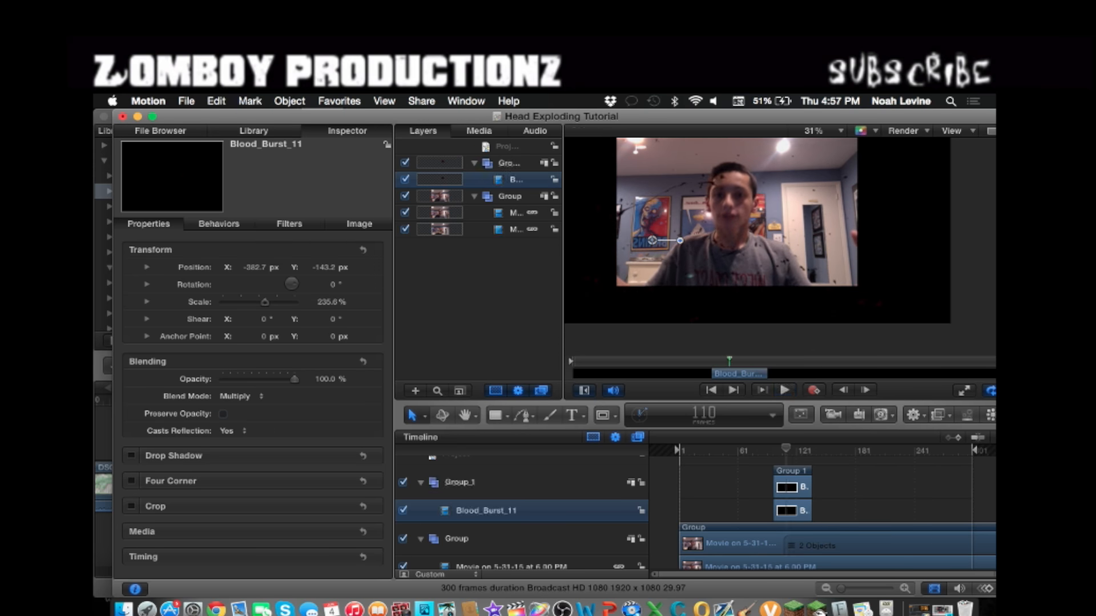
{"action": "key", "text": "Left"}
{"action": "key", "text": "Left"}
{"action": "key", "text": "Left"}
{"action": "key", "text": "Left"}
{"action": "key", "text": "Left"}
{"action": "key", "text": "Left"}
{"action": "key", "text": "Left"}
{"action": "key", "text": "Left"}
{"action": "key", "text": "Left"}
{"action": "key", "text": "Left"}
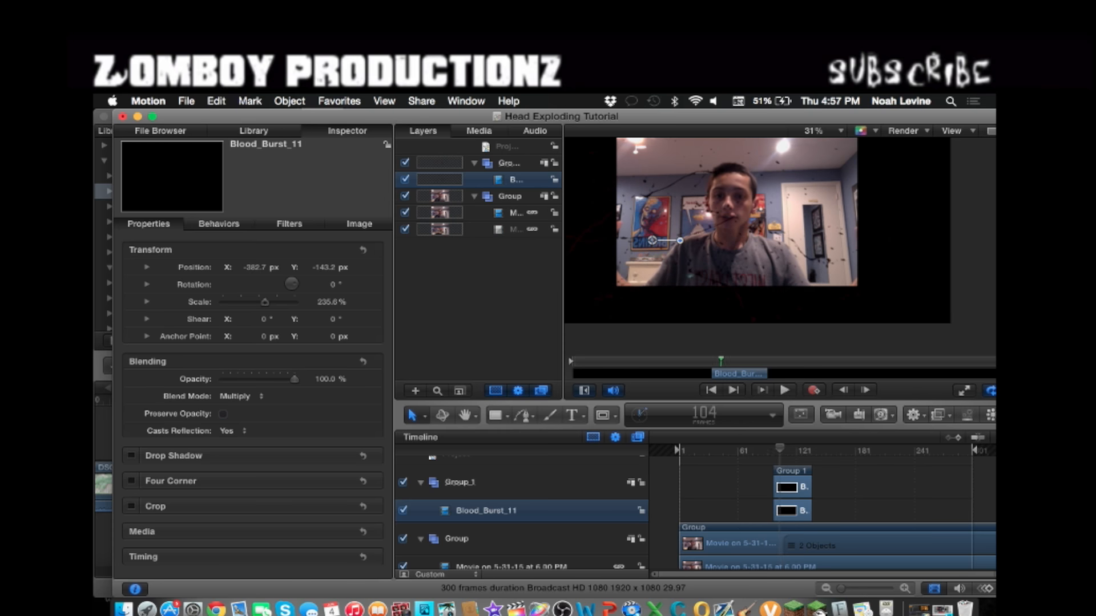
{"action": "key", "text": "Left"}
{"action": "key", "text": "Left"}
{"action": "key", "text": "Left"}
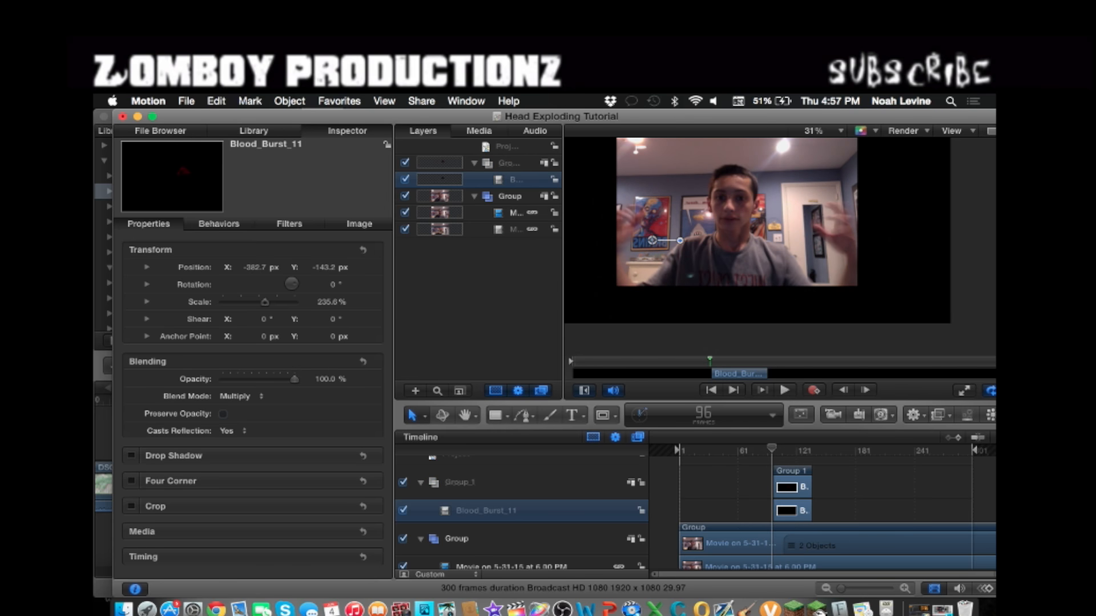
Shift the Movie on 5-31-15 at 5.45 PM background clip earlier so it starts with the blood burst at frame 97.
{"action": "scroll", "coordinate": [522, 514], "scroll_direction": "down", "scroll_amount": 1}
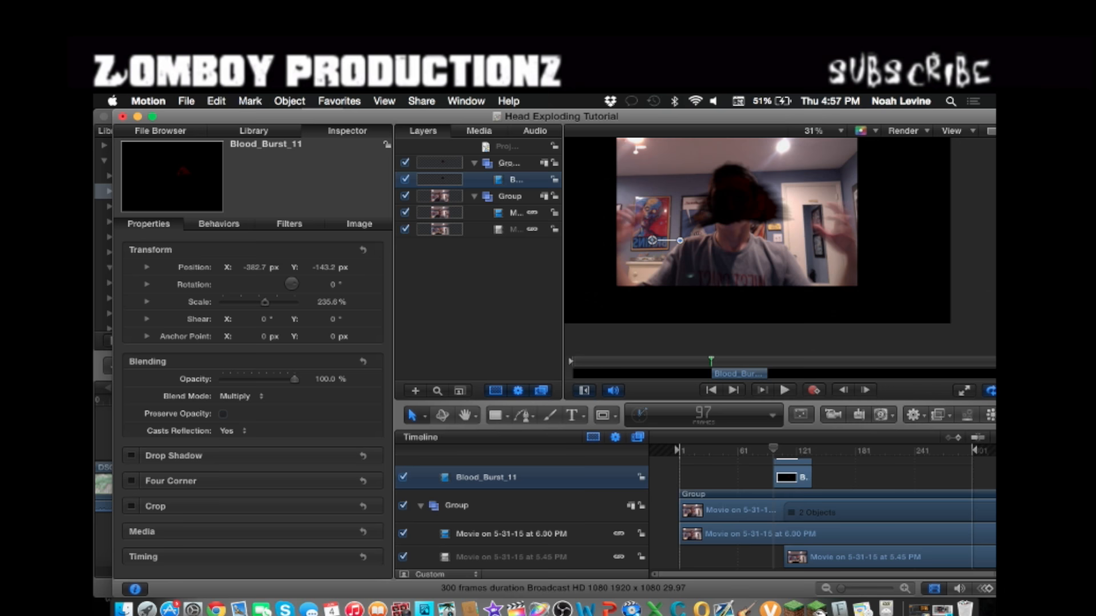
{"action": "left_click_drag", "start_coordinate": [804, 557], "coordinate": [793, 557]}
{"action": "scroll", "coordinate": [792, 554], "scroll_direction": "up", "scroll_amount": 2}
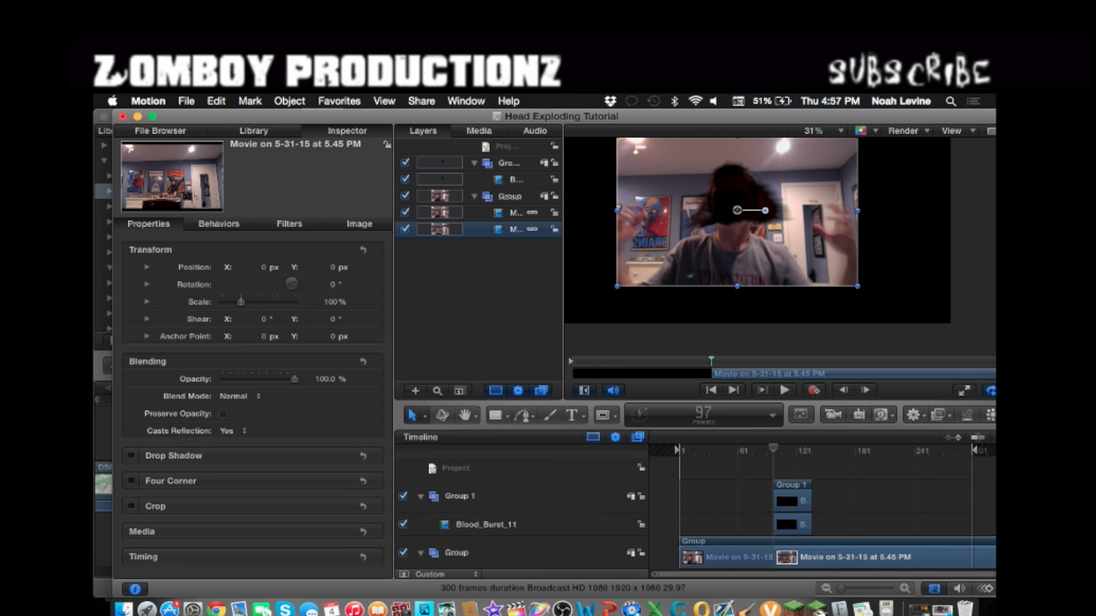
Select the Movie on 5-31-15 at 6.00 PM clip and hide Group 1 containing the blood burst.
{"action": "left_click", "coordinate": [733, 550]}
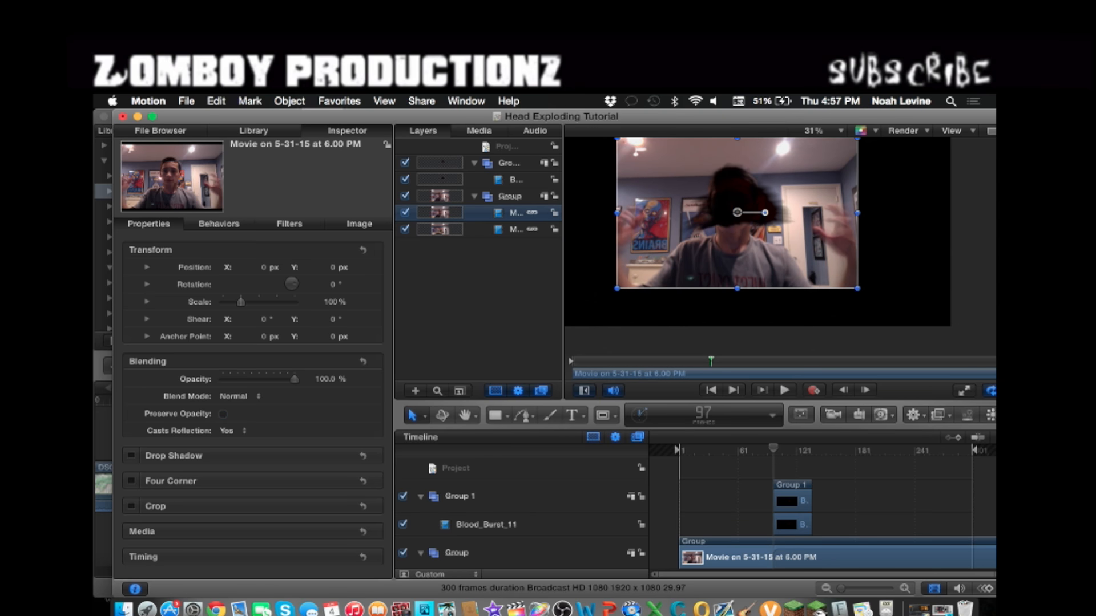
{"action": "left_click", "coordinate": [405, 163]}
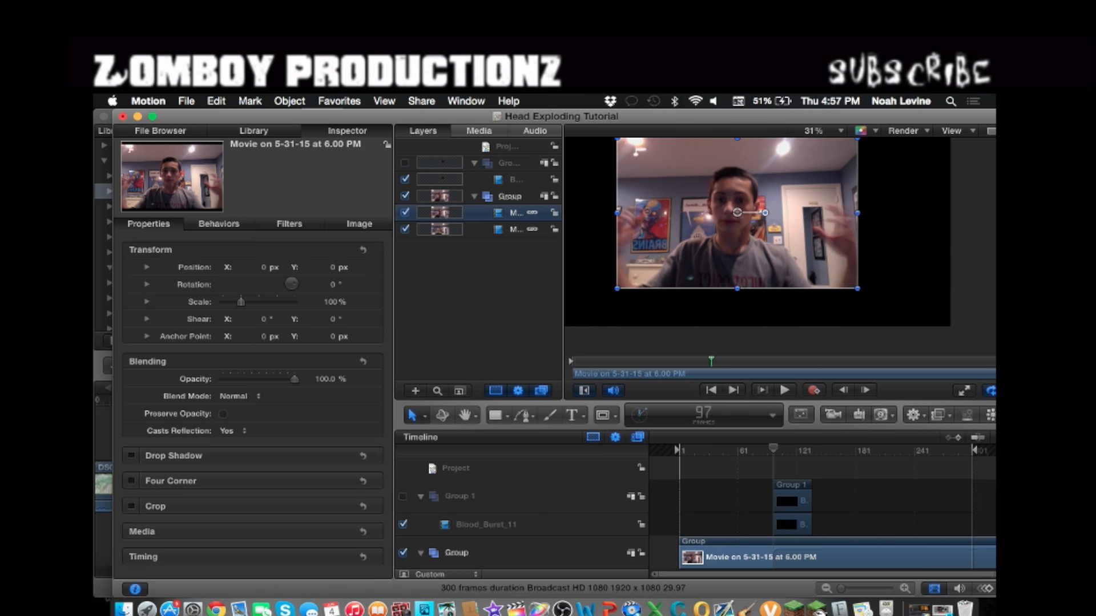
{"action": "scroll", "coordinate": [755, 228], "scroll_direction": "up", "scroll_amount": 5}
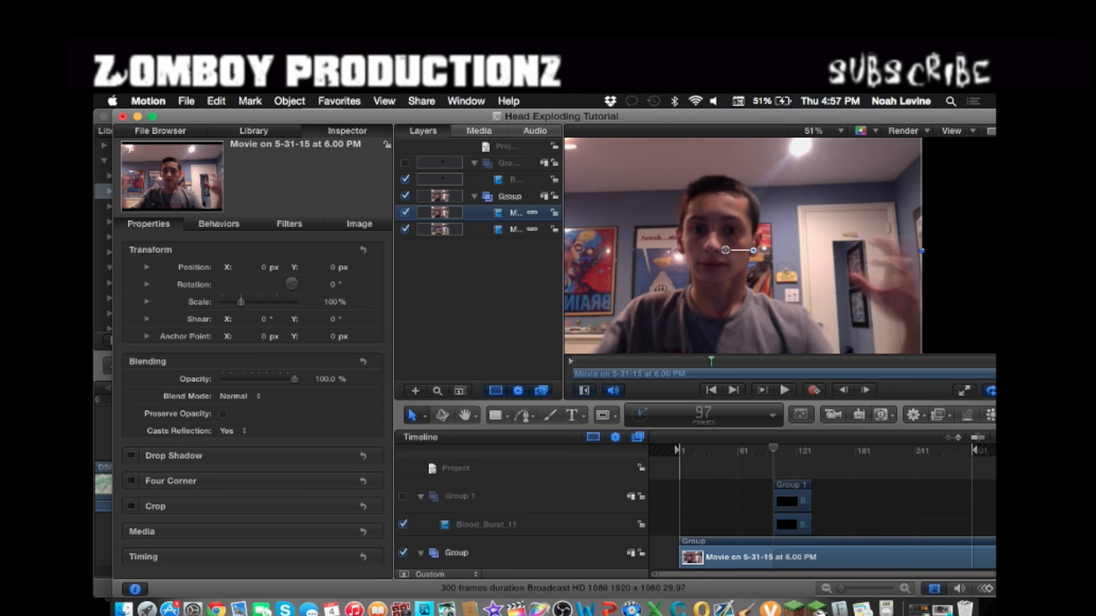
{"action": "scroll", "coordinate": [522, 514], "scroll_direction": "down", "scroll_amount": 2}
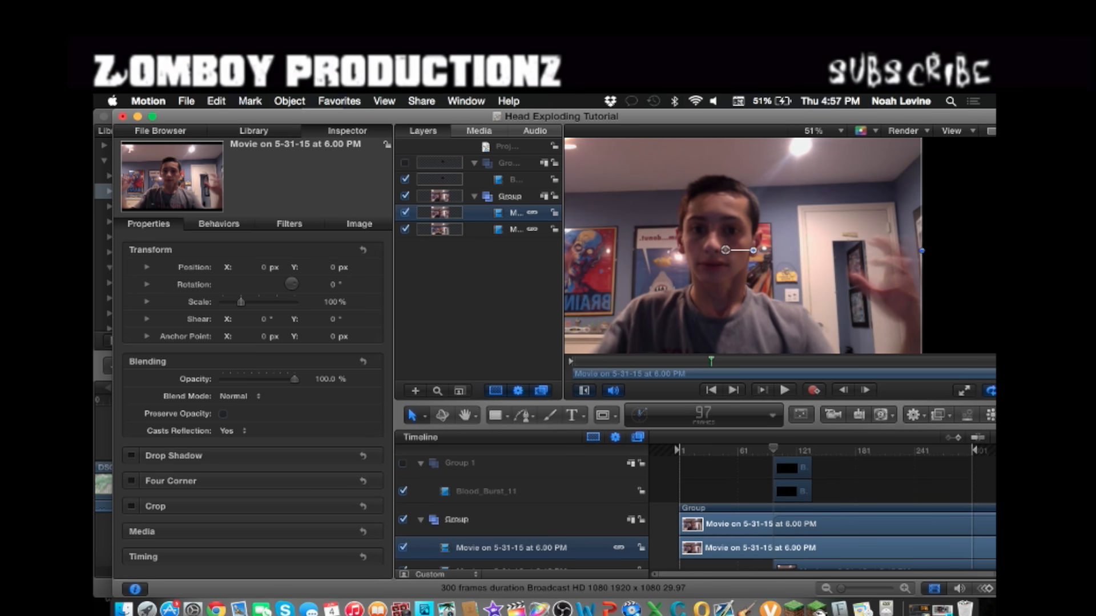
Try to split the Movie on 5-31-15 at 6.00 PM clip at frame 97.
{"action": "key", "text": "super+shift+slash"}
{"action": "type", "text": "split"}
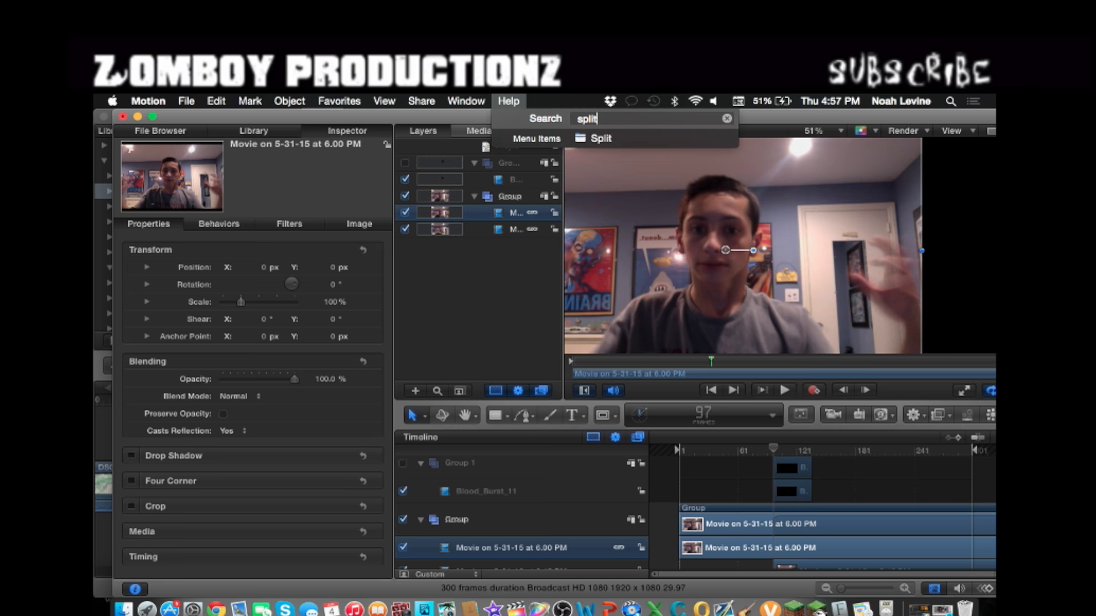
{"action": "key", "text": "Left"}
{"action": "key", "text": "Right"}
{"action": "left_click", "coordinate": [601, 139]}
{"action": "scroll", "coordinate": [695, 512], "scroll_direction": "down", "scroll_amount": 2}
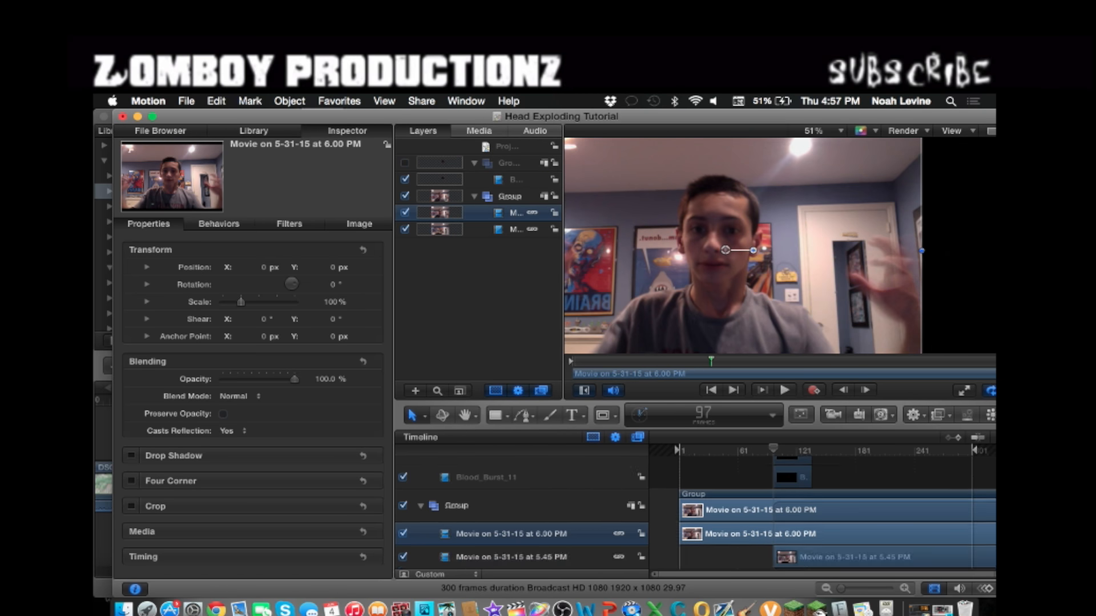
{"action": "scroll", "coordinate": [695, 512], "scroll_direction": "up", "scroll_amount": 5}
{"action": "scroll", "coordinate": [695, 512], "scroll_direction": "down", "scroll_amount": 4}
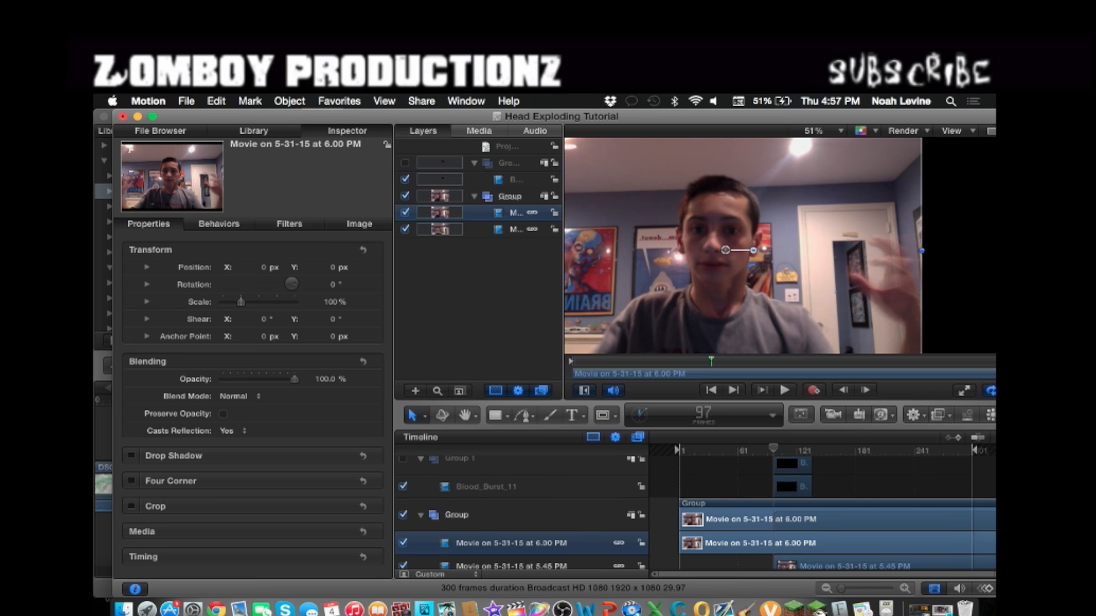
{"action": "left_click", "coordinate": [508, 101]}
{"action": "mouse_move", "coordinate": [601, 139]}
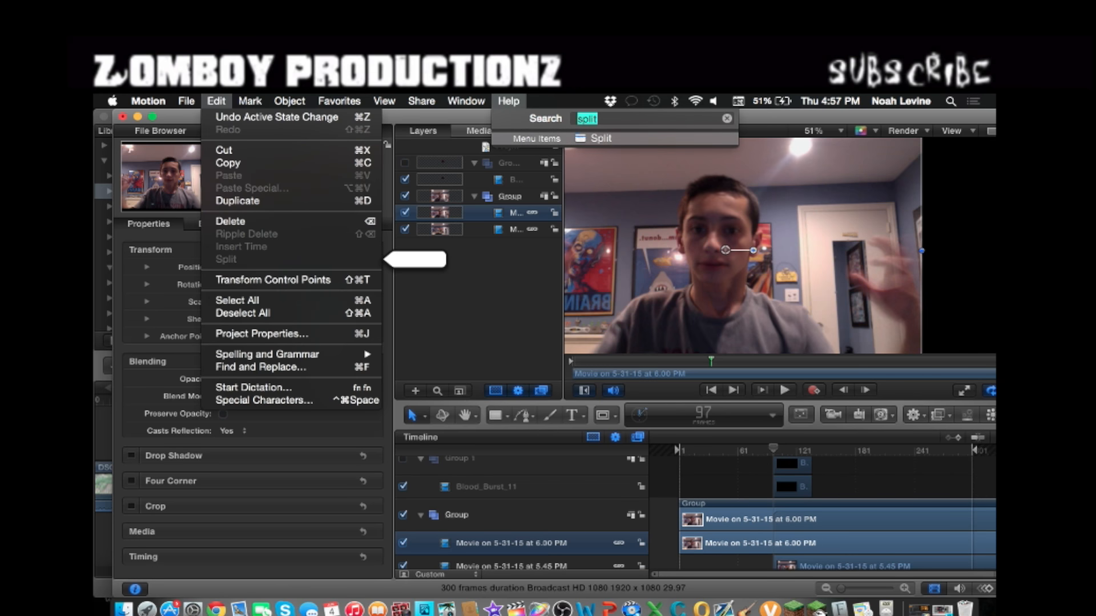
{"action": "left_click", "coordinate": [601, 139]}
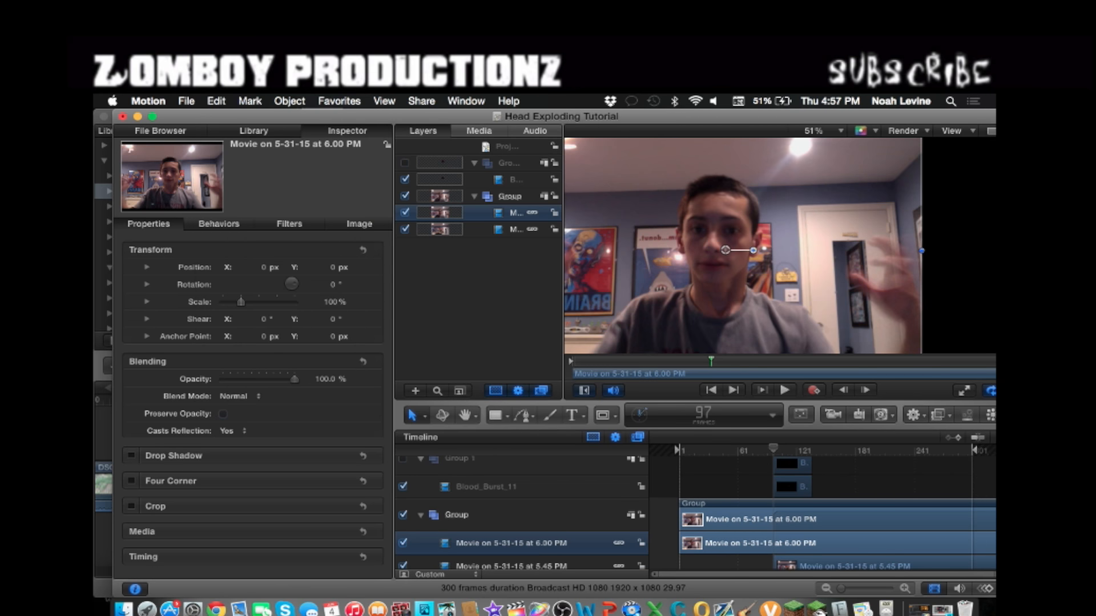
Move the playhead to frame 95 and split the Movie on 5-31-15 at 6.00 PM clip there.
{"action": "scroll", "coordinate": [695, 512], "scroll_direction": "up", "scroll_amount": 2}
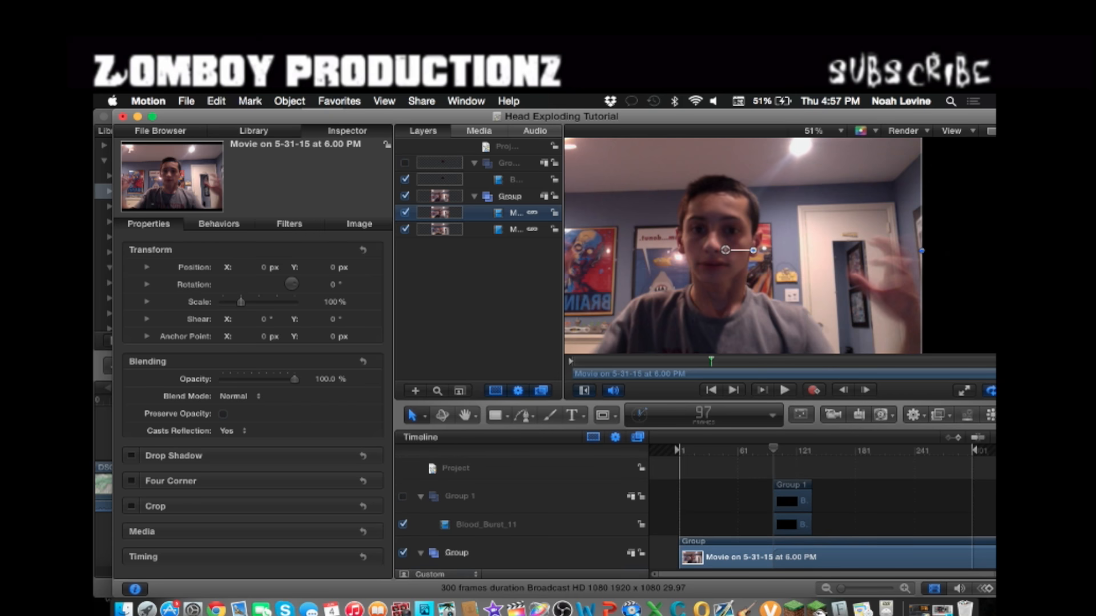
{"action": "scroll", "coordinate": [695, 520], "scroll_direction": "down", "scroll_amount": 2}
{"action": "mouse_move", "coordinate": [773, 450]}
{"action": "left_mouse_down"}
{"action": "mouse_move", "coordinate": [753, 449]}
{"action": "mouse_move", "coordinate": [771, 449]}
{"action": "left_mouse_up"}
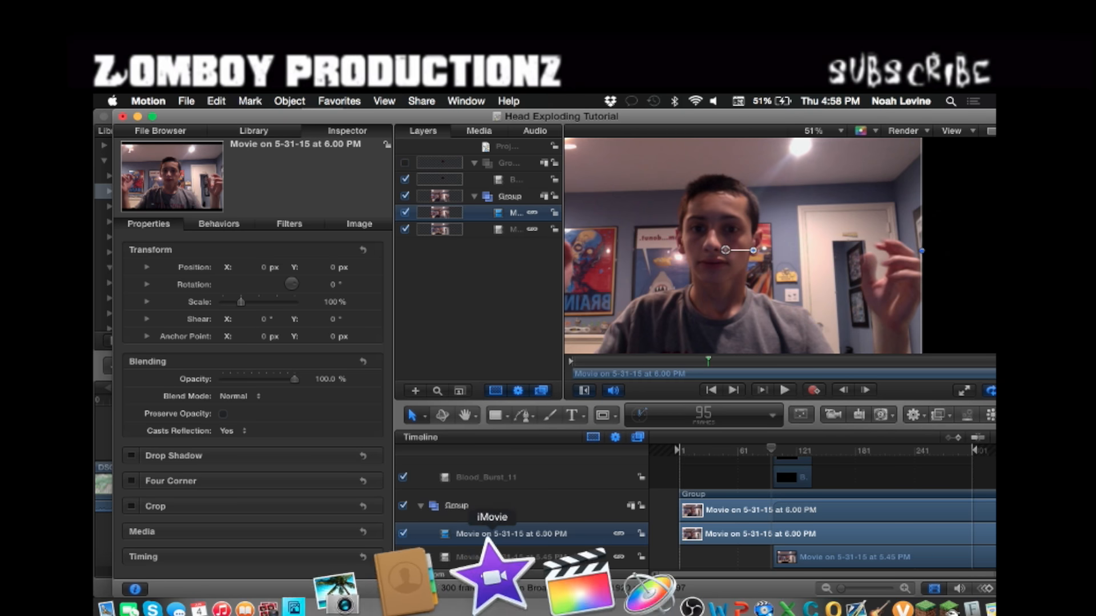
{"action": "left_click", "coordinate": [571, 576]}
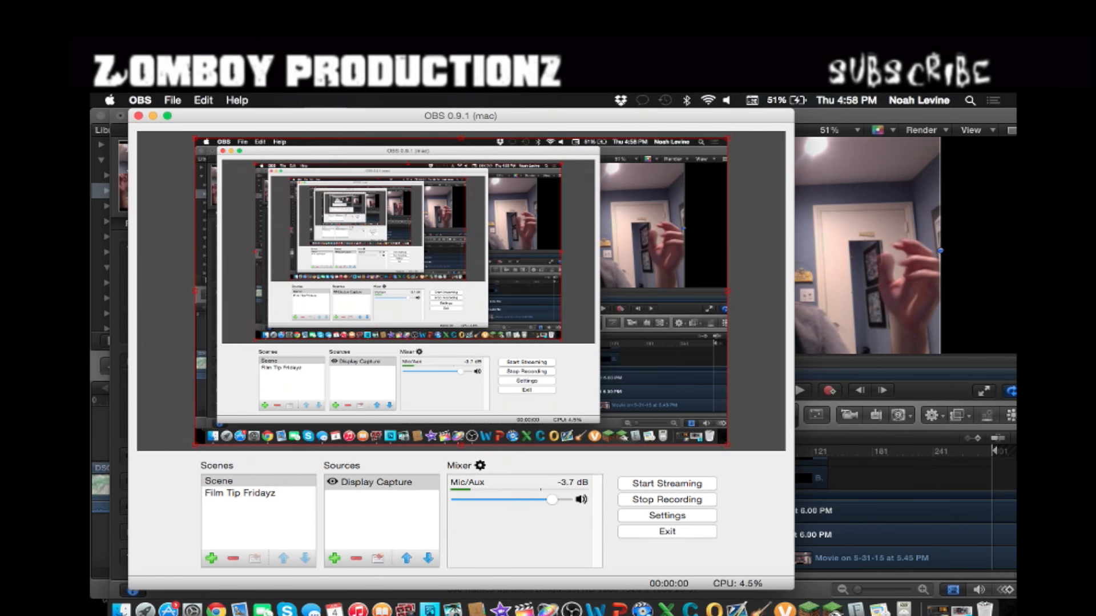
{"action": "key", "text": "super+Tab"}
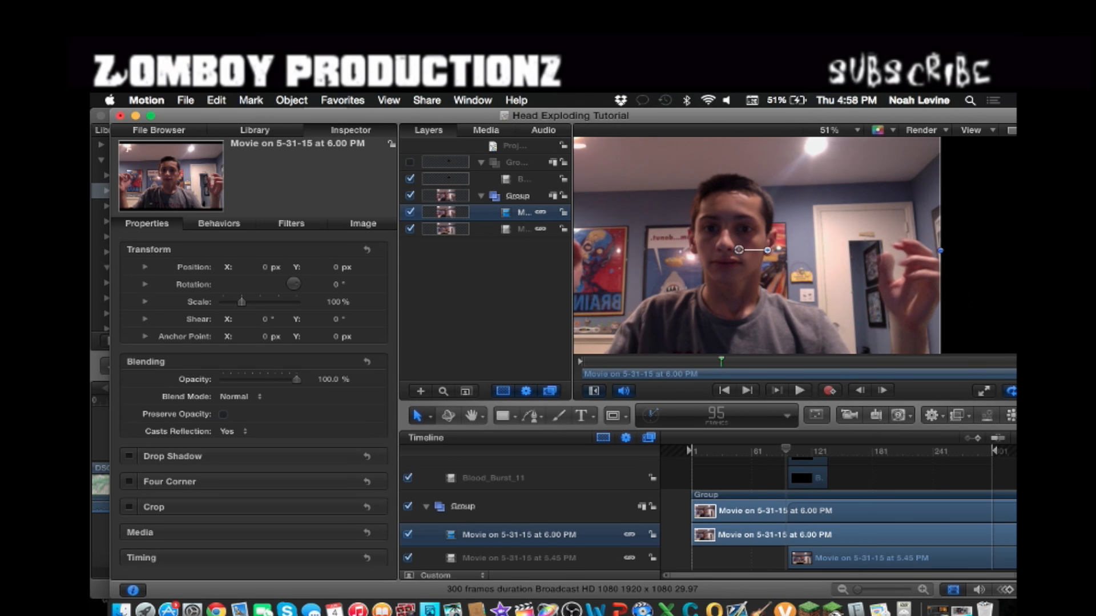
{"action": "key", "text": "super+shift+slash"}
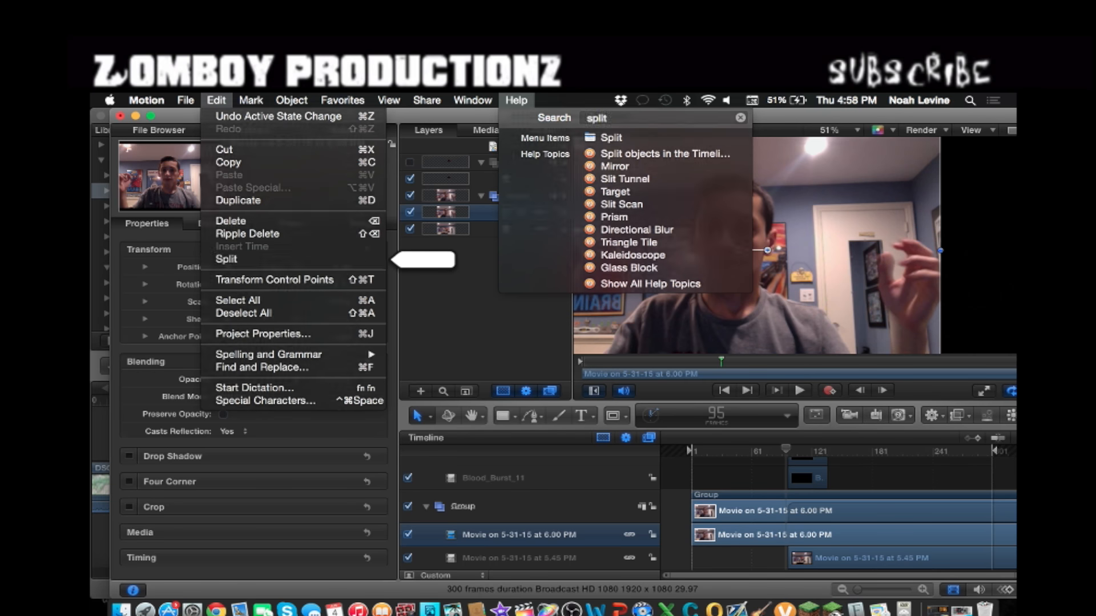
{"action": "key", "text": "Escape"}
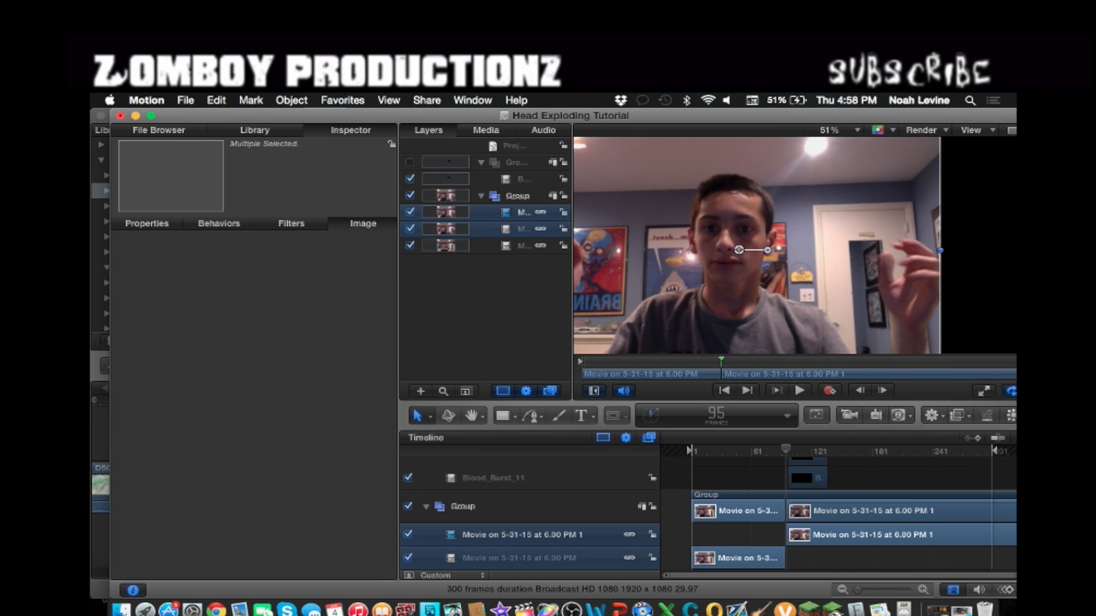
Select only the second part of the split footage, Movie on 5-31-15 at 6.00 PM 1.
{"action": "scroll", "coordinate": [708, 514], "scroll_direction": "up", "scroll_amount": 2}
{"action": "scroll", "coordinate": [708, 514], "scroll_direction": "down", "scroll_amount": 1}
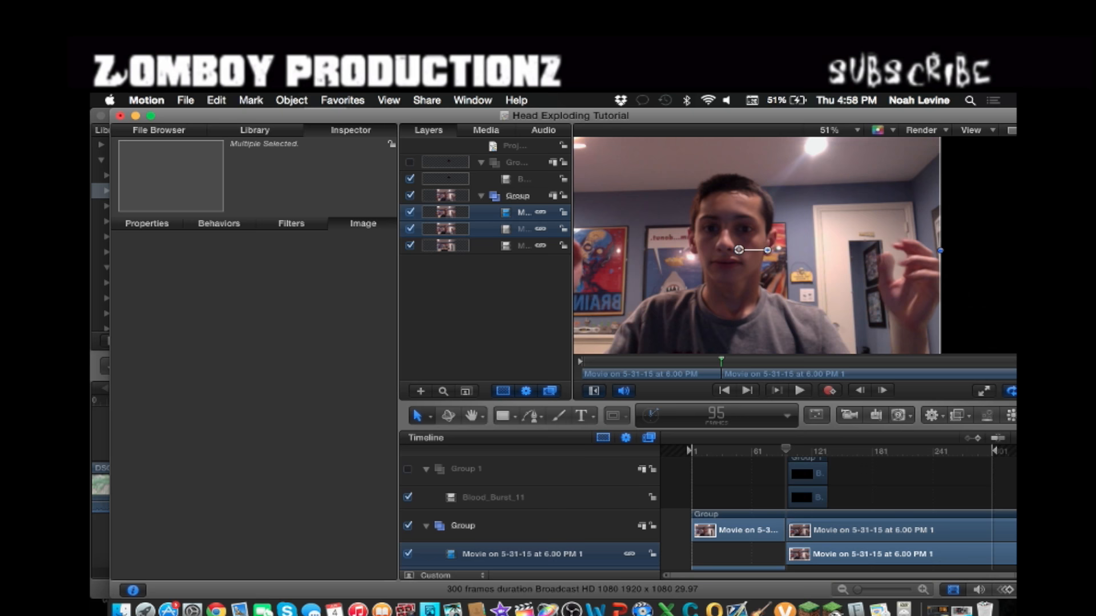
{"action": "scroll", "coordinate": [878, 279], "scroll_direction": "down", "scroll_amount": 5}
{"action": "scroll", "coordinate": [878, 279], "scroll_direction": "up", "scroll_amount": 3}
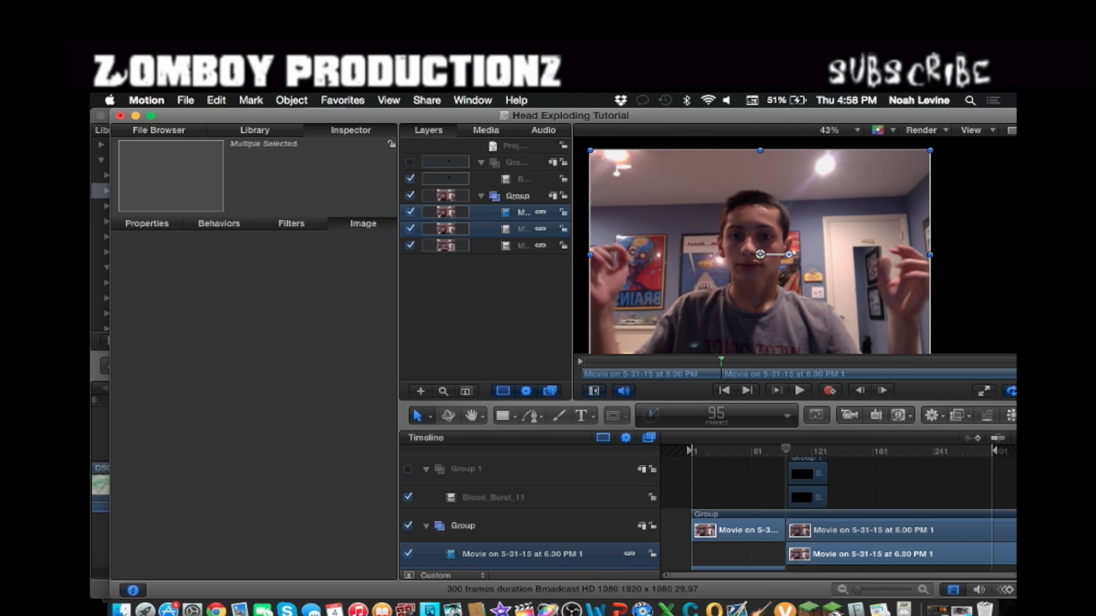
{"action": "left_click", "coordinate": [765, 515]}
{"action": "left_click", "coordinate": [762, 528]}
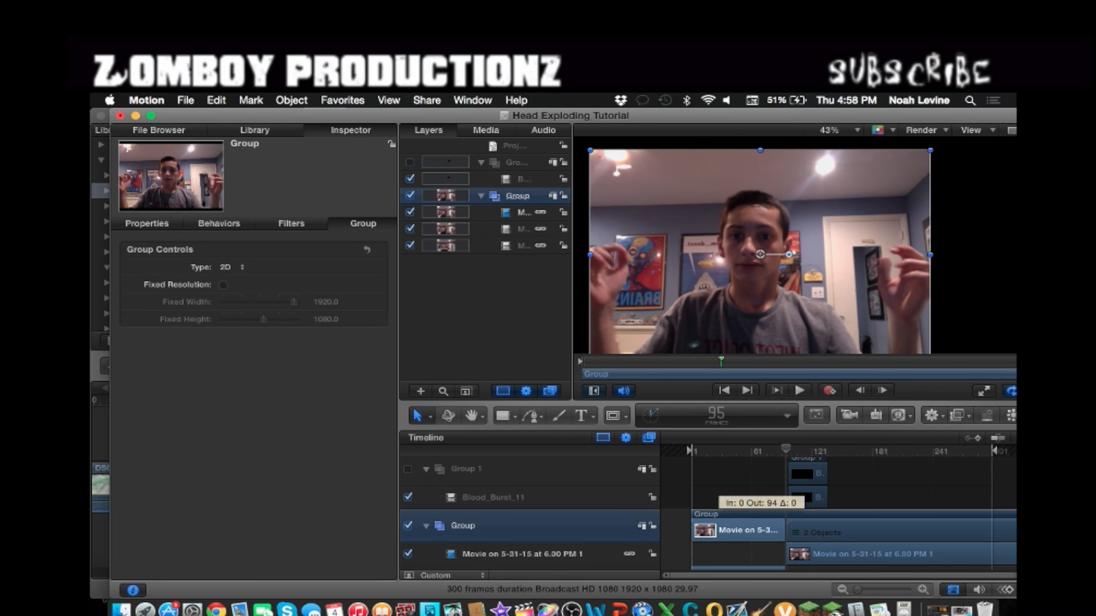
{"action": "left_click", "coordinate": [762, 528]}
{"action": "left_click", "coordinate": [823, 551]}
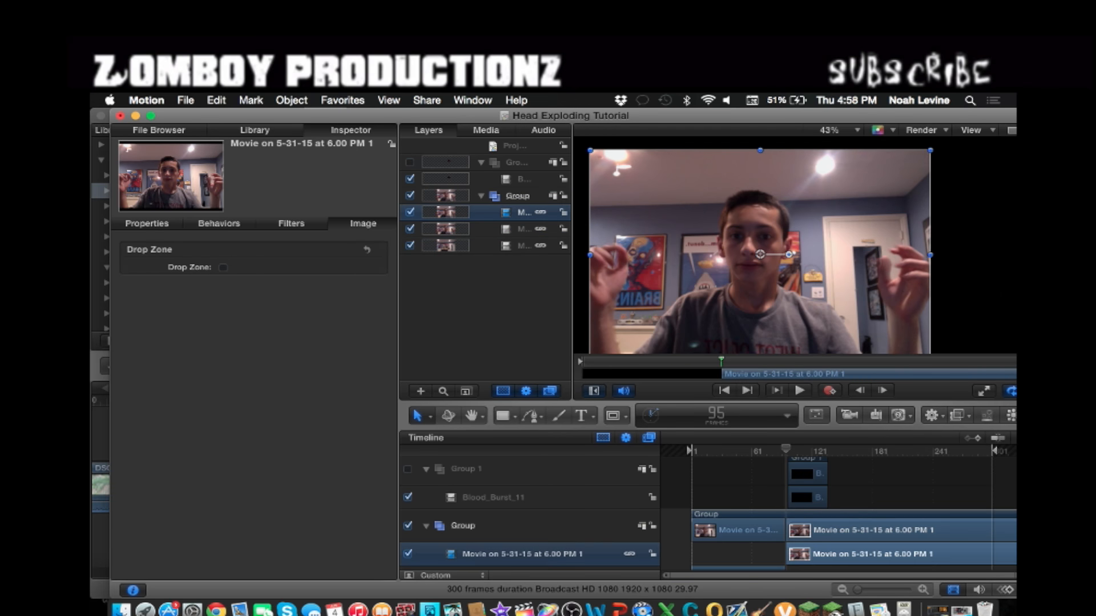
{"action": "scroll", "coordinate": [824, 537], "scroll_direction": "down", "scroll_amount": 1}
{"action": "scroll", "coordinate": [824, 537], "scroll_direction": "up", "scroll_amount": 2}
{"action": "scroll", "coordinate": [765, 254], "scroll_direction": "down", "scroll_amount": 2}
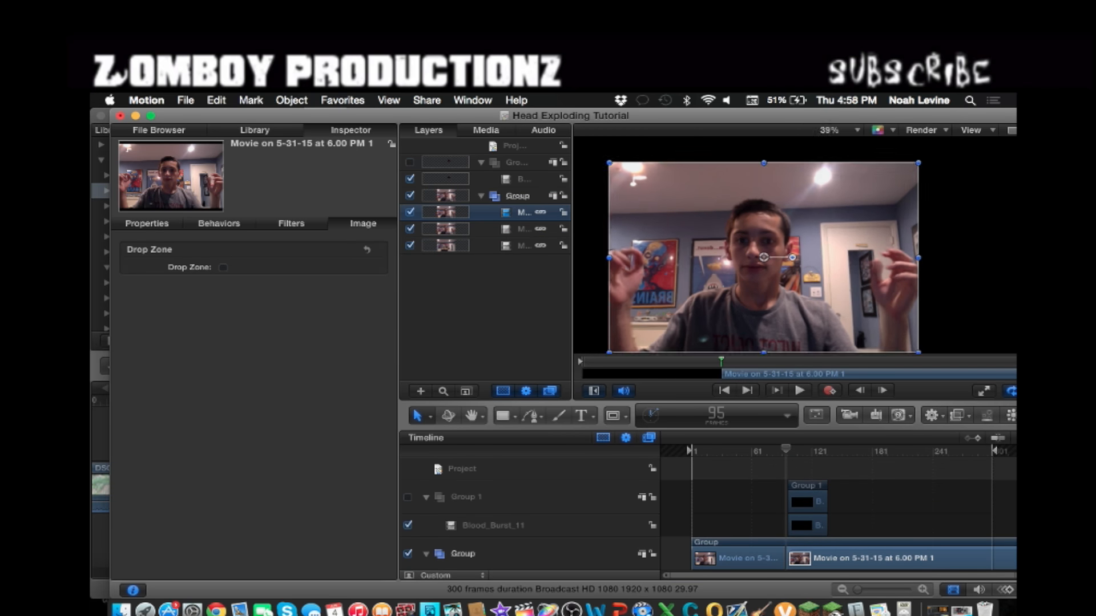
{"action": "scroll", "coordinate": [822, 514], "scroll_direction": "down", "scroll_amount": 1}
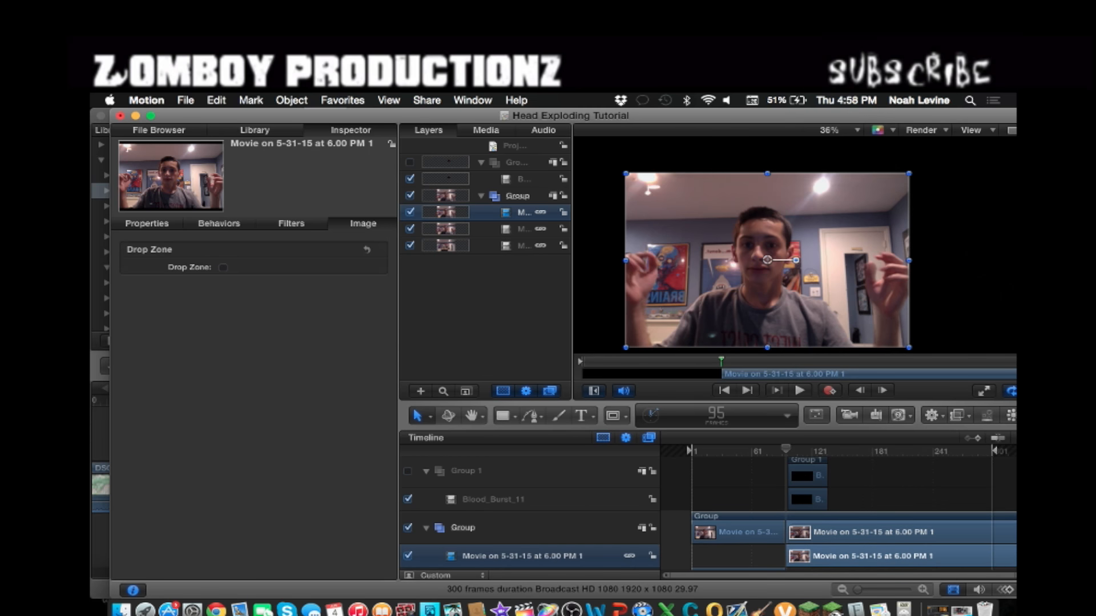
Draw a closed Bezier mask around the head and neck on the Movie on 5-31-15 at 6.00 PM 1 clip.
{"action": "left_click", "coordinate": [614, 416]}
{"action": "left_click", "coordinate": [617, 416]}
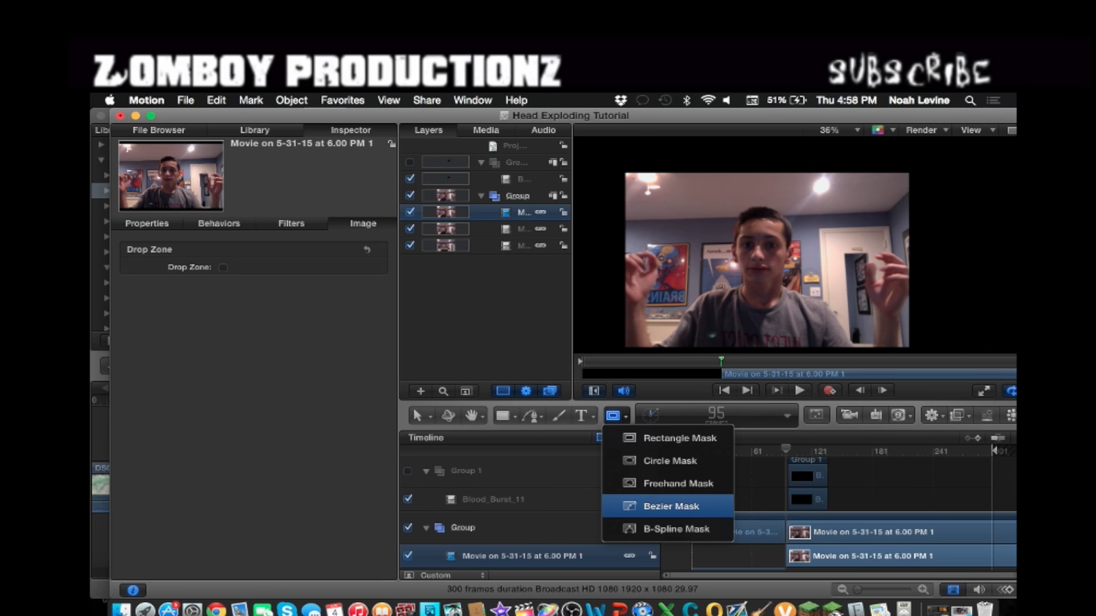
{"action": "left_click", "coordinate": [671, 506]}
{"action": "scroll", "coordinate": [771, 260], "scroll_direction": "up", "scroll_amount": 2}
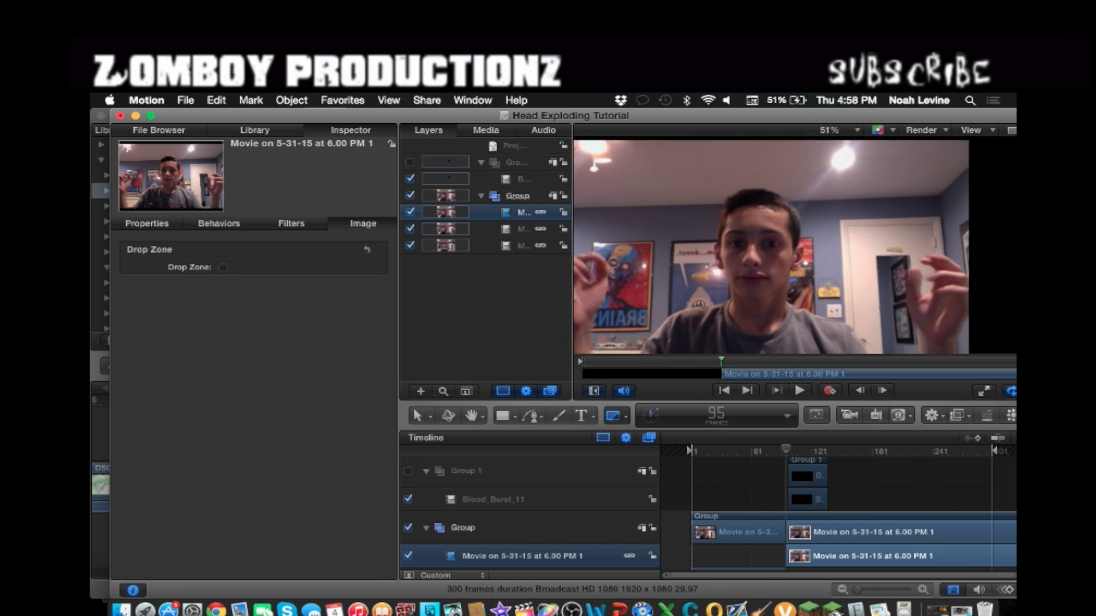
{"action": "scroll", "coordinate": [770, 261], "scroll_direction": "up", "scroll_amount": 2}
{"action": "left_click", "coordinate": [704, 299]}
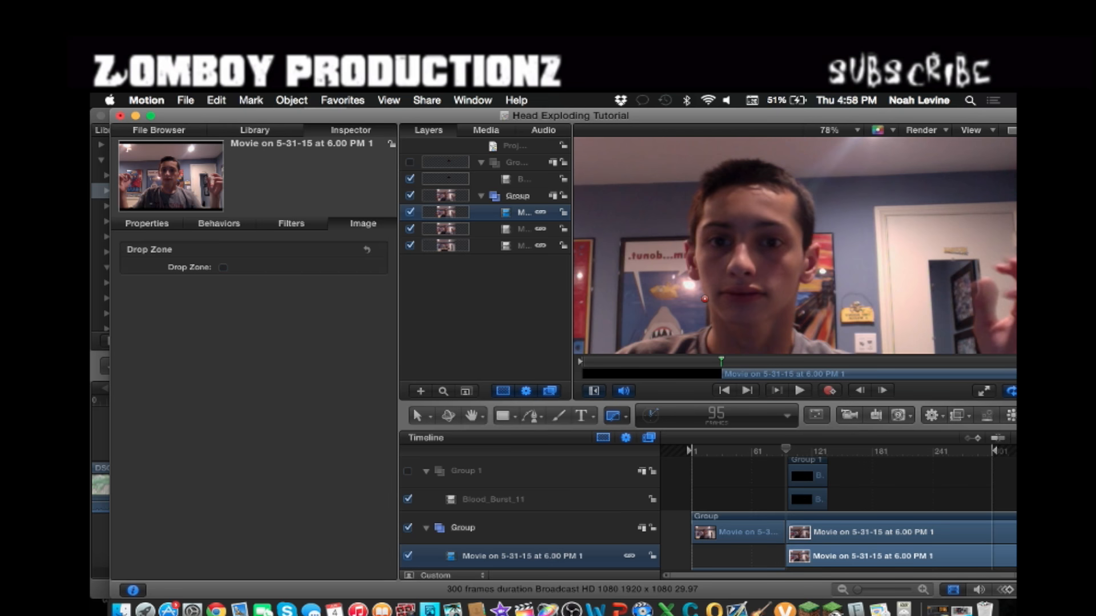
{"action": "left_click", "coordinate": [676, 270]}
{"action": "left_click", "coordinate": [678, 243]}
{"action": "left_click", "coordinate": [678, 207]}
{"action": "left_click", "coordinate": [691, 175]}
{"action": "left_click", "coordinate": [714, 157]}
{"action": "left_click", "coordinate": [743, 153]}
{"action": "left_click", "coordinate": [791, 161]}
{"action": "left_click", "coordinate": [816, 195]}
{"action": "left_click", "coordinate": [831, 230]}
{"action": "left_click", "coordinate": [823, 272]}
{"action": "left_click", "coordinate": [814, 295]}
{"action": "left_click", "coordinate": [810, 318]}
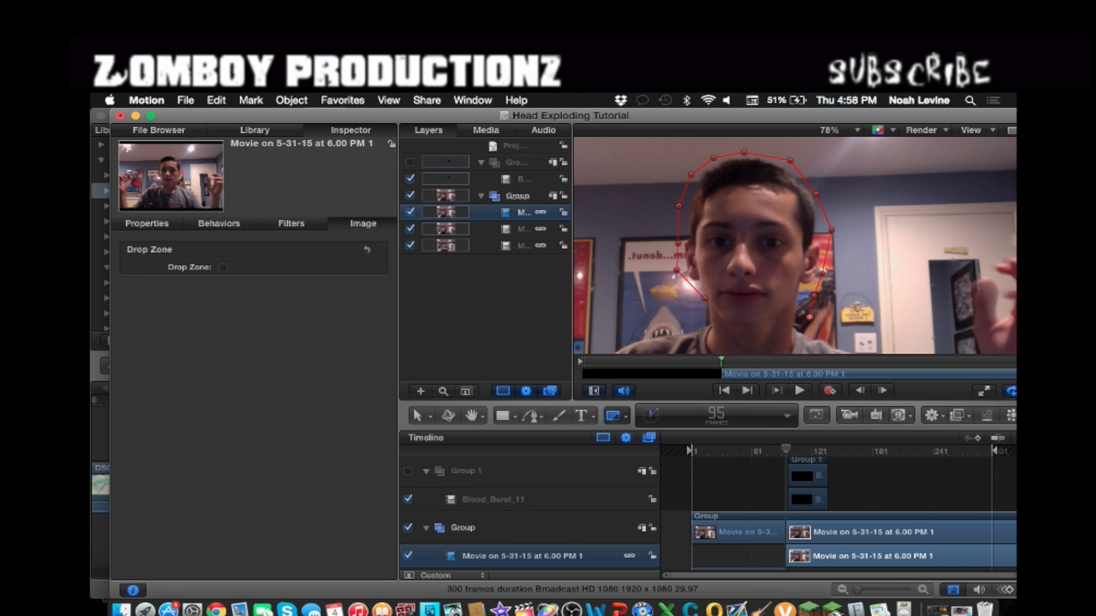
{"action": "scroll", "coordinate": [810, 317], "scroll_direction": "down", "scroll_amount": 4}
{"action": "left_click", "coordinate": [793, 312]}
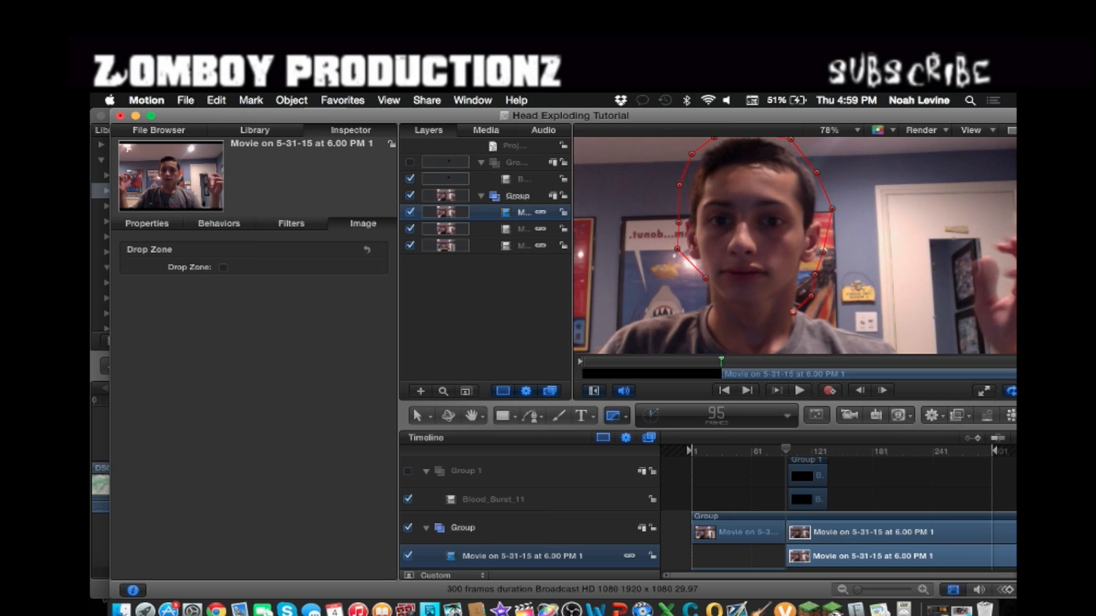
{"action": "left_click", "coordinate": [778, 315]}
{"action": "left_click", "coordinate": [769, 320]}
{"action": "left_click", "coordinate": [754, 316]}
{"action": "left_click", "coordinate": [740, 323]}
{"action": "left_click", "coordinate": [727, 314]}
{"action": "left_click", "coordinate": [713, 319]}
{"action": "left_click", "coordinate": [704, 287]}
{"action": "left_click", "coordinate": [677, 249]}
Invert the Bezier mask to cut the head out of the footage, and play back the transition.
{"action": "scroll", "coordinate": [683, 240], "scroll_direction": "down", "scroll_amount": 3}
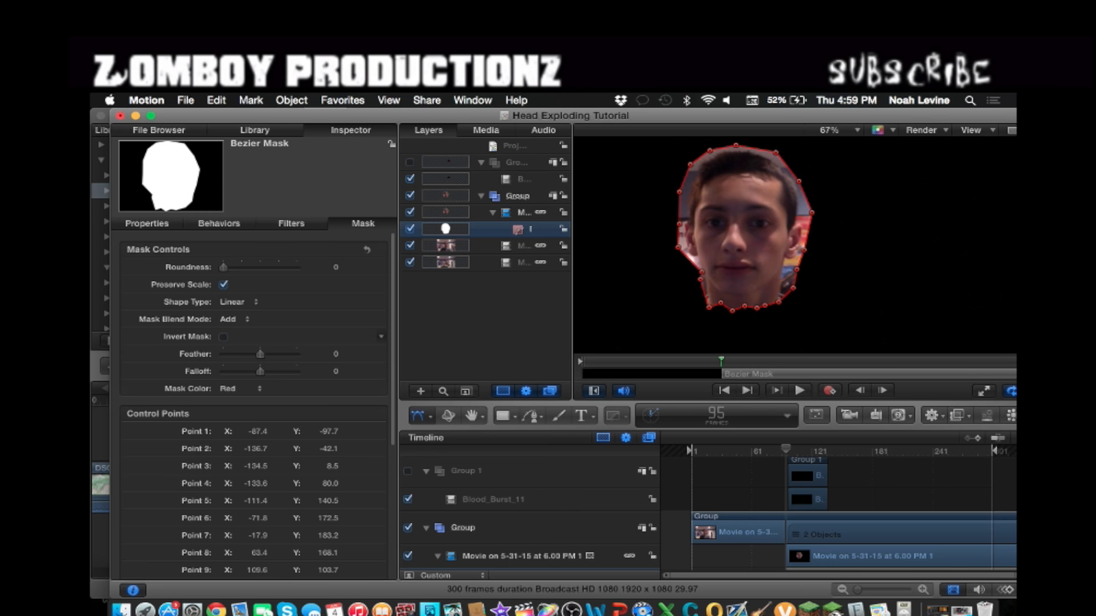
{"action": "left_click", "coordinate": [223, 337]}
{"action": "scroll", "coordinate": [752, 302], "scroll_direction": "down", "scroll_amount": 3}
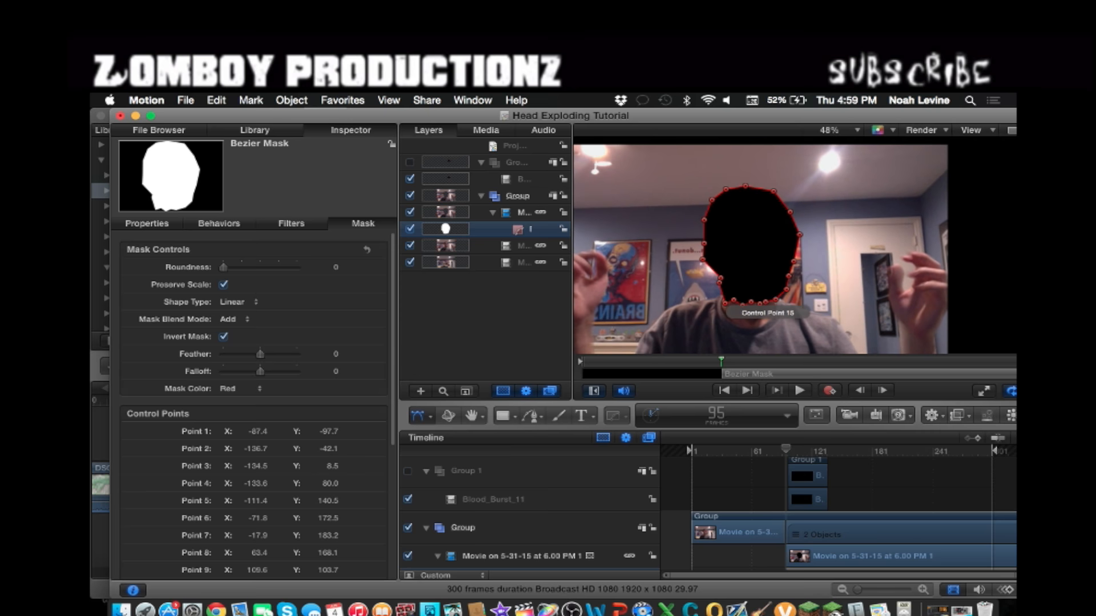
{"action": "scroll", "coordinate": [752, 303], "scroll_direction": "down", "scroll_amount": 1}
{"action": "key", "text": "space"}
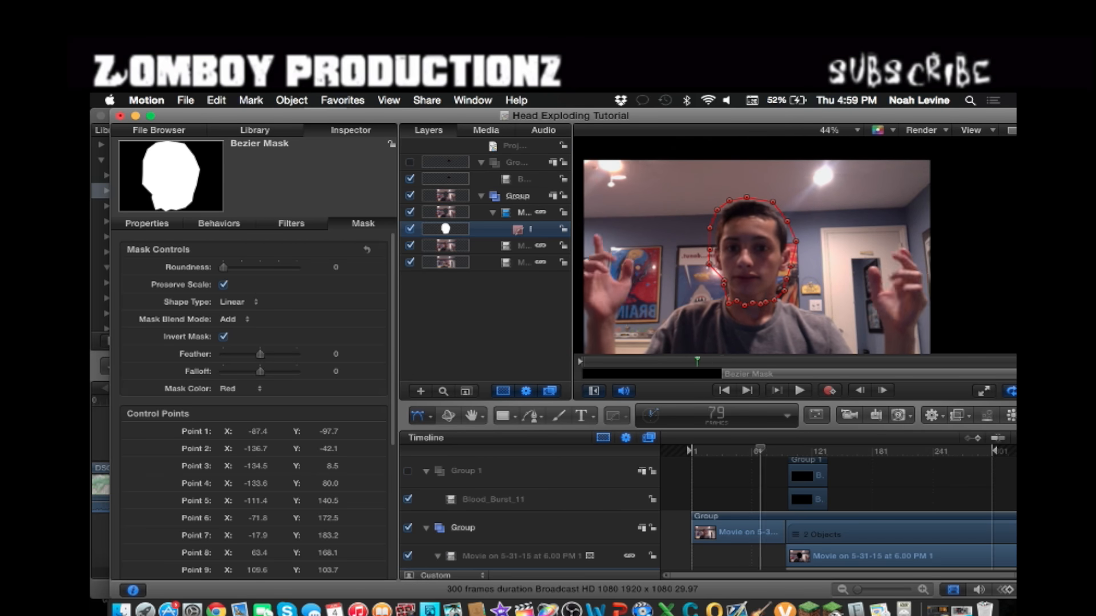
{"action": "key", "text": "space"}
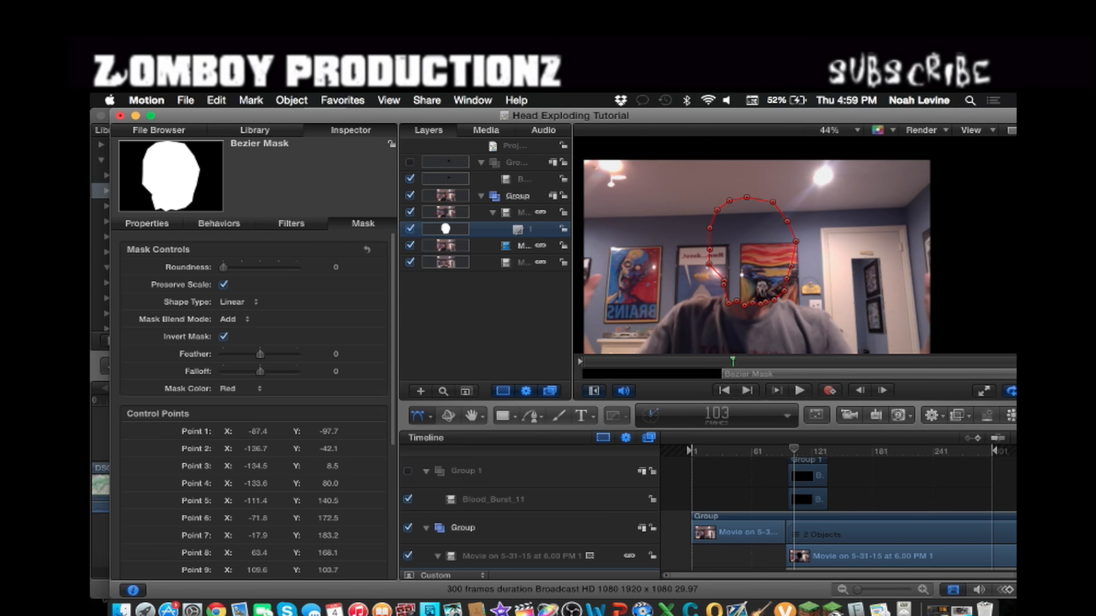
Show Group 1 with the blood burst again and play back the explosion from around frame 93.
{"action": "scroll", "coordinate": [708, 513], "scroll_direction": "up", "scroll_amount": 2}
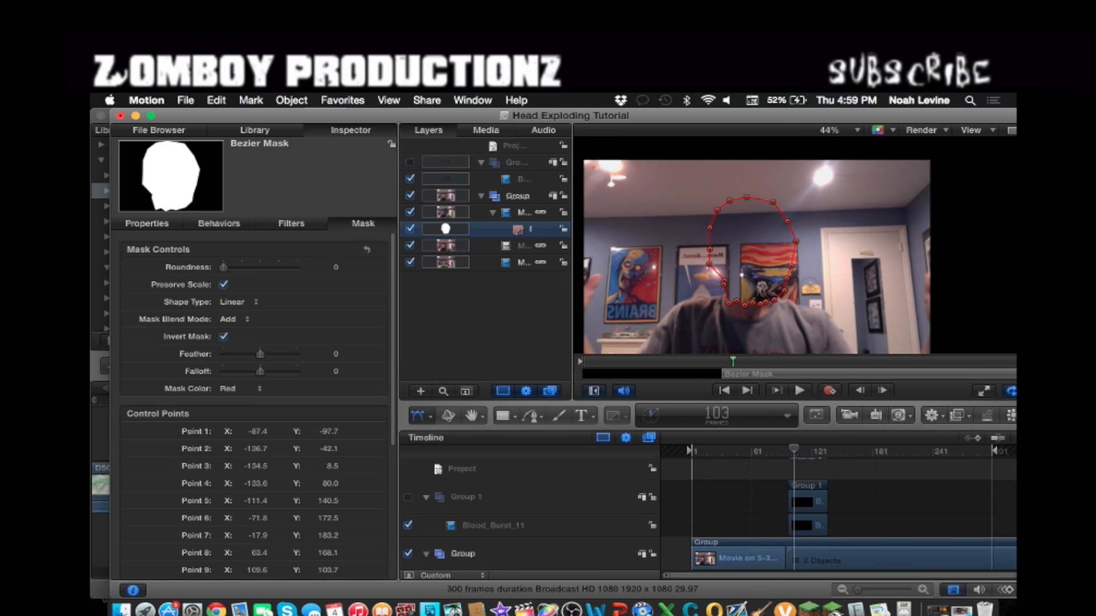
{"action": "left_click", "coordinate": [410, 163]}
{"action": "key", "text": "space"}
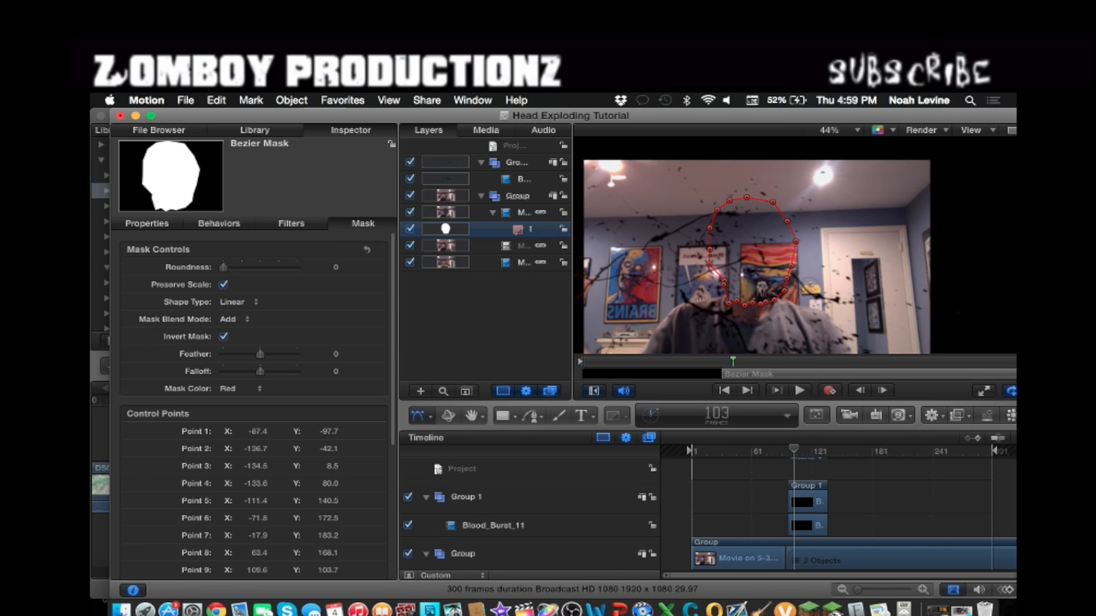
{"action": "key", "text": "space"}
{"action": "key", "text": "Left"}
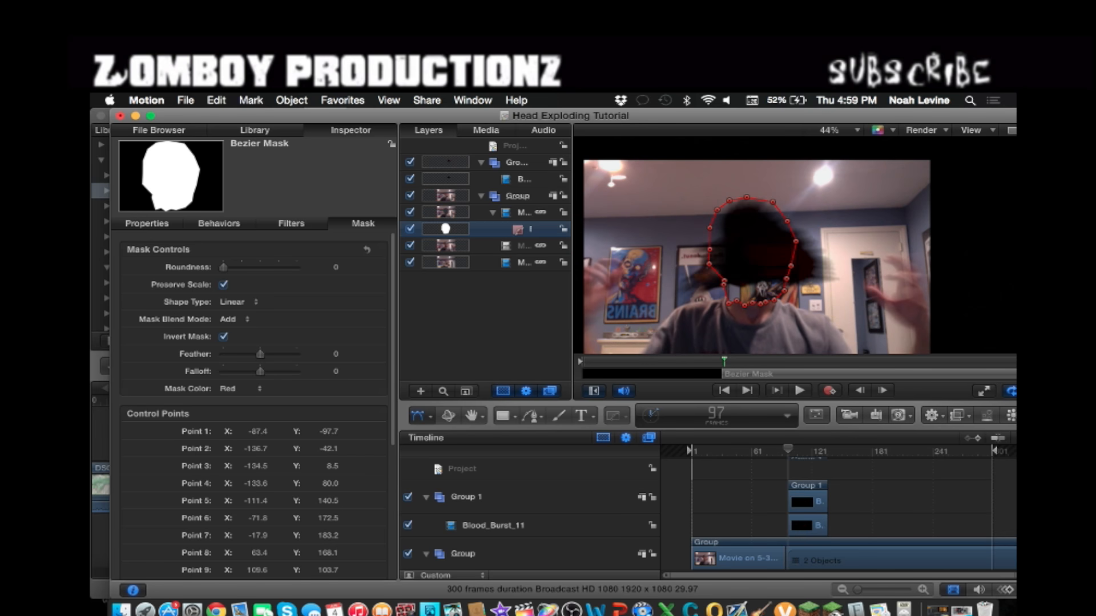
{"action": "key", "text": "Left"}
{"action": "key", "text": "Left"}
{"action": "key", "text": "Left"}
{"action": "key", "text": "Left"}
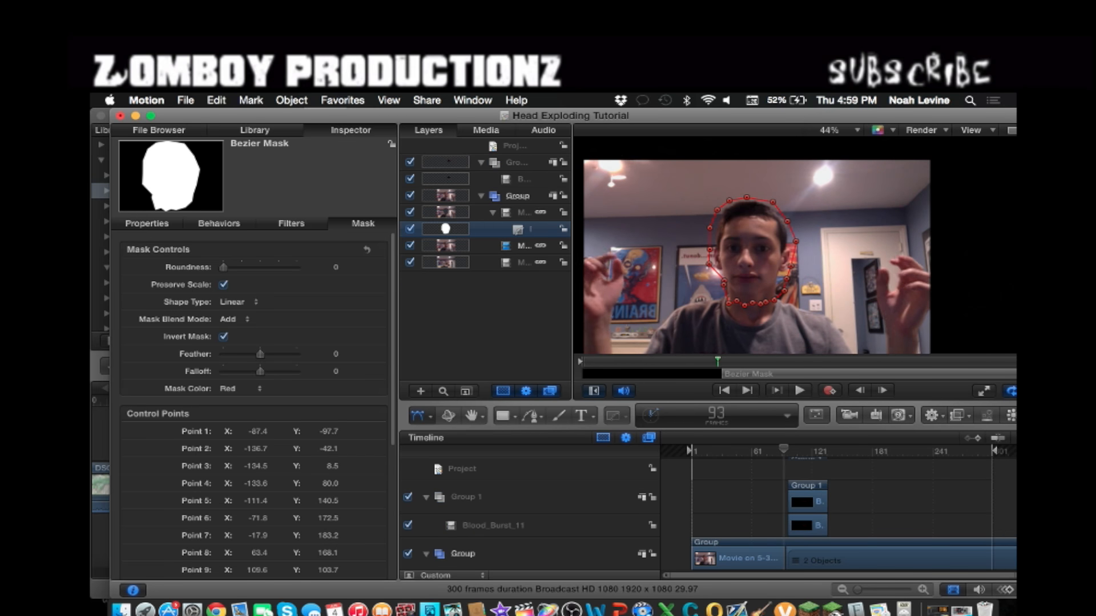
{"action": "key", "text": "space"}
{"action": "key", "text": "space"}
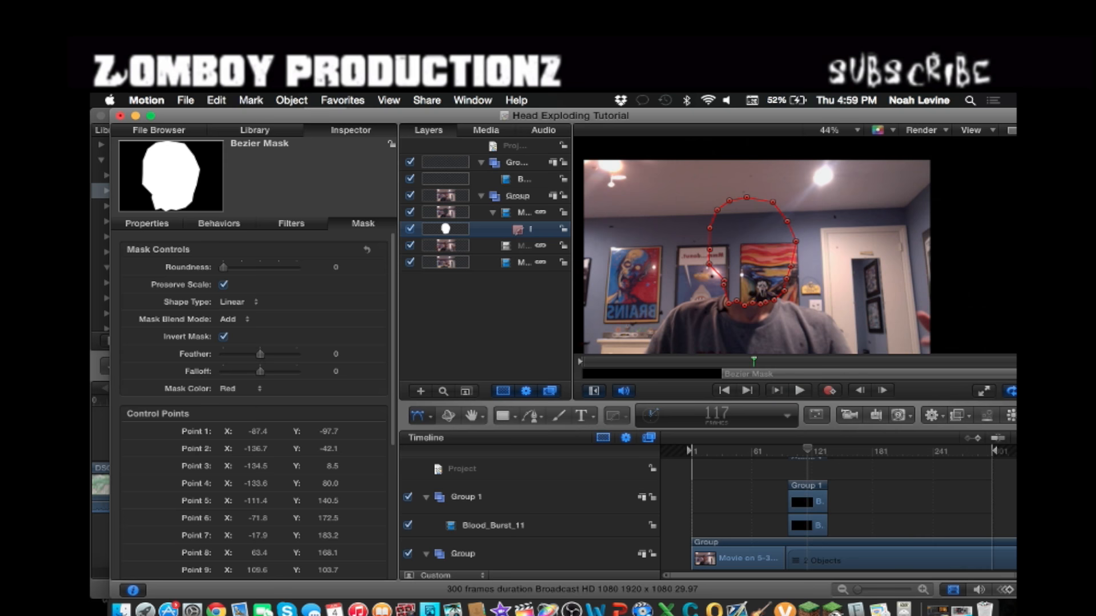
Go to frame 95 and move the Movie on 5-31-15 at 5.45 PM background clip earlier, starting about 20 frames before the split.
{"action": "mouse_move", "coordinate": [807, 450]}
{"action": "left_mouse_down"}
{"action": "mouse_move", "coordinate": [776, 450]}
{"action": "mouse_move", "coordinate": [878, 449]}
{"action": "mouse_move", "coordinate": [786, 450]}
{"action": "left_mouse_up"}
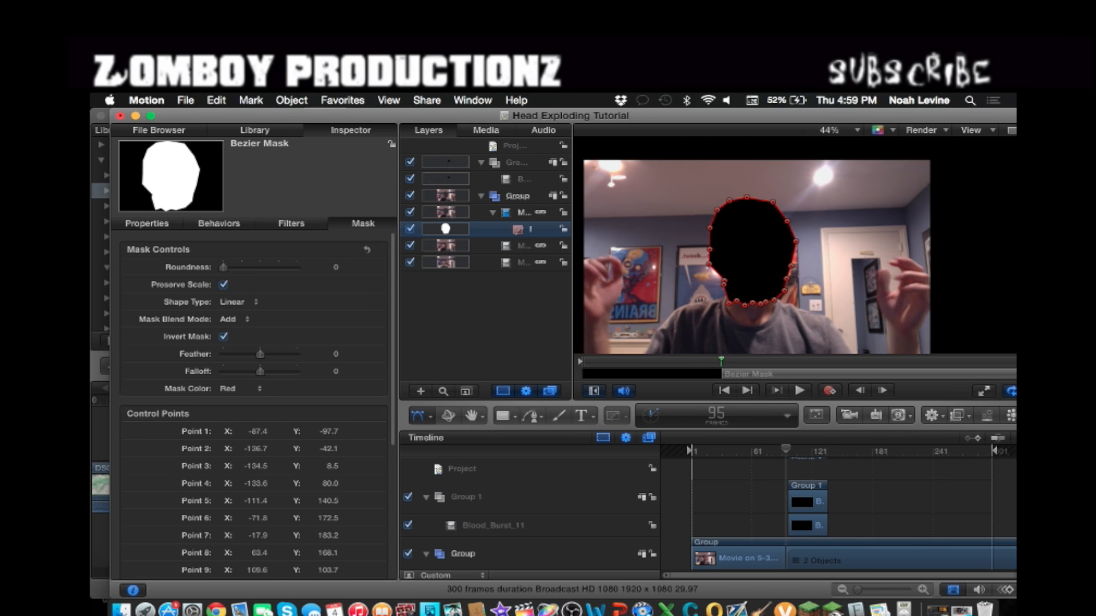
{"action": "scroll", "coordinate": [708, 514], "scroll_direction": "down", "scroll_amount": 5}
{"action": "scroll", "coordinate": [708, 514], "scroll_direction": "up", "scroll_amount": 2}
{"action": "scroll", "coordinate": [708, 514], "scroll_direction": "down", "scroll_amount": 2}
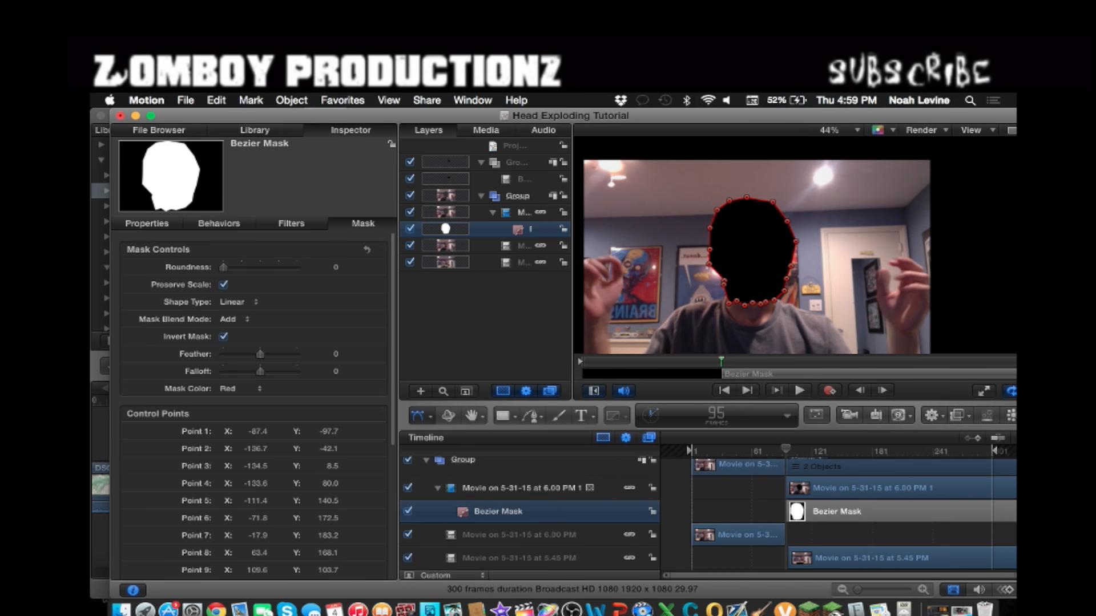
{"action": "left_click_drag", "start_coordinate": [826, 557], "coordinate": [804, 556]}
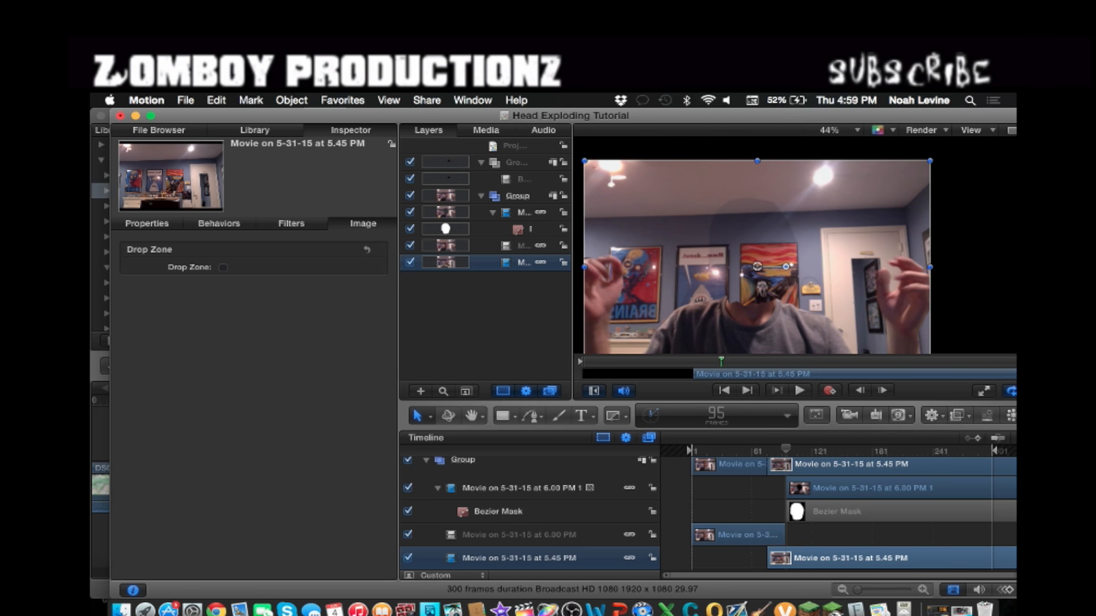
Play back the explosion and examine how the masked head area blends with the background clip.
{"action": "scroll", "coordinate": [685, 513], "scroll_direction": "up", "scroll_amount": 4}
{"action": "key", "text": "space"}
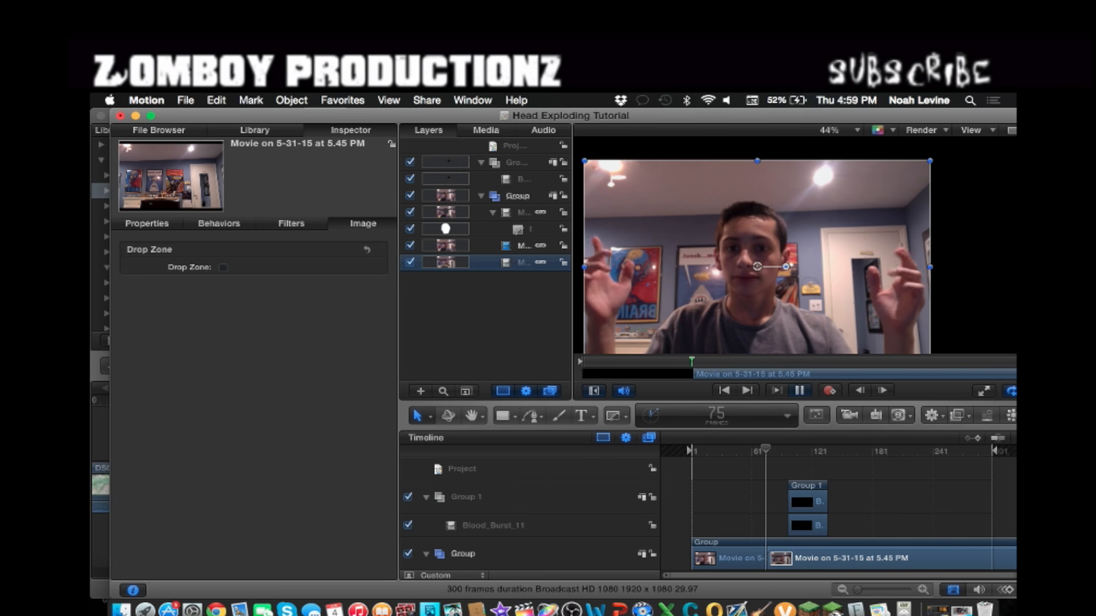
{"action": "key", "text": "space"}
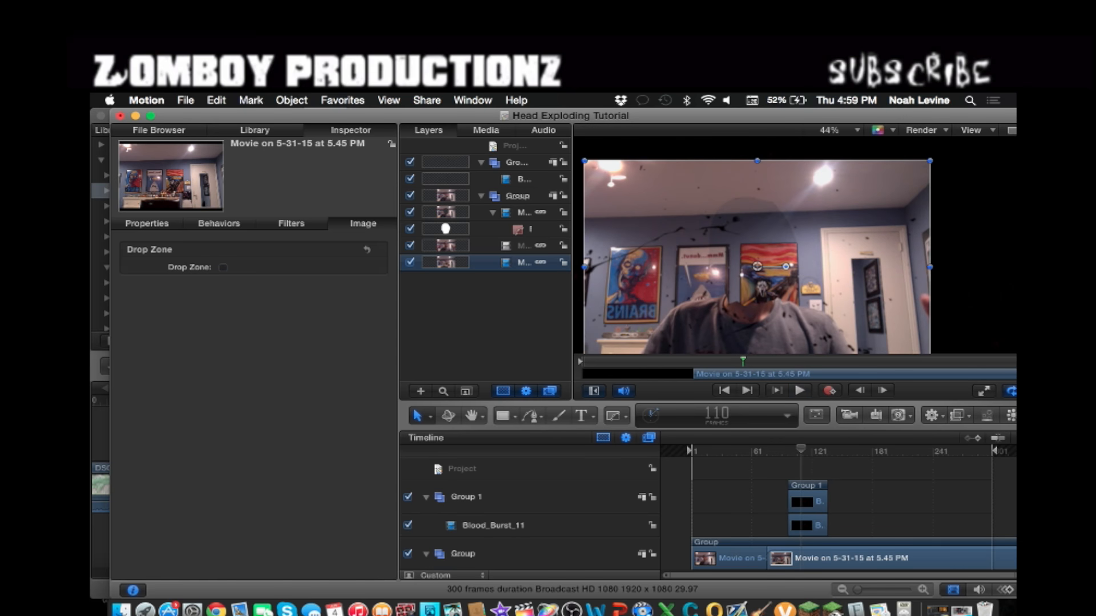
{"action": "scroll", "coordinate": [531, 514], "scroll_direction": "down", "scroll_amount": 4}
{"action": "scroll", "coordinate": [531, 514], "scroll_direction": "up", "scroll_amount": 4}
{"action": "scroll", "coordinate": [740, 224], "scroll_direction": "up", "scroll_amount": 5}
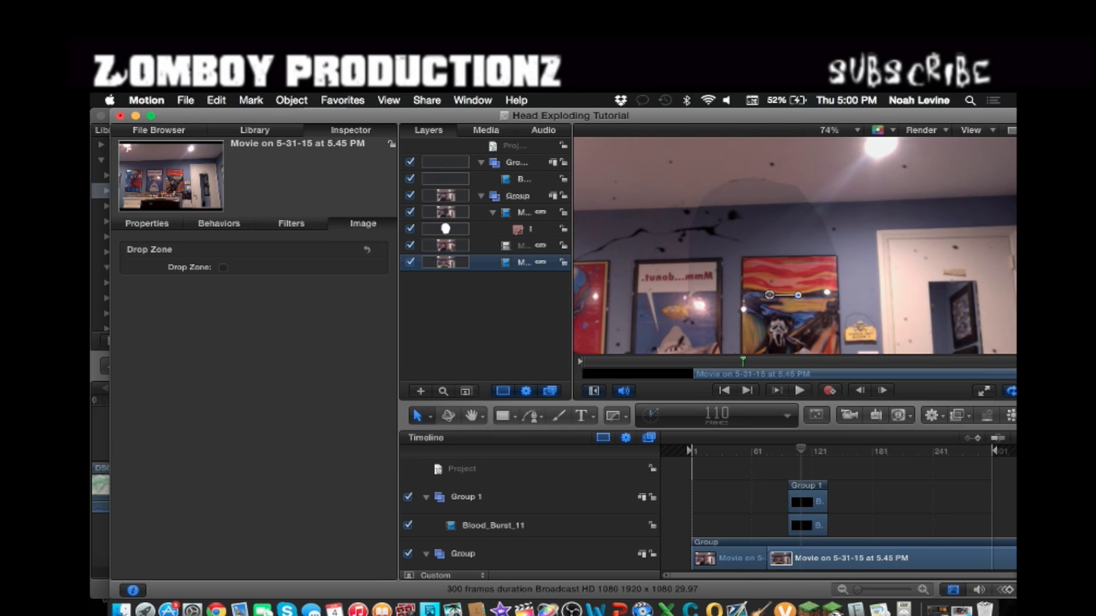
{"action": "scroll", "coordinate": [740, 224], "scroll_direction": "down", "scroll_amount": 5}
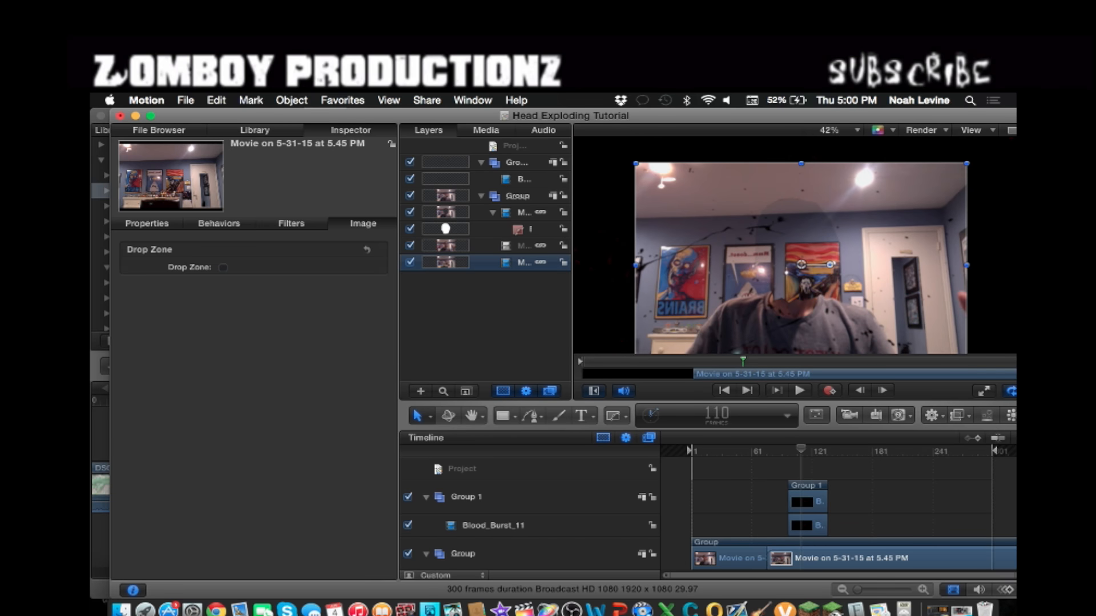
Apply the Brightness filter from the Color Correction category to the Movie on 5-31-15 at 5.45 PM clip.
{"action": "left_click", "coordinate": [146, 224]}
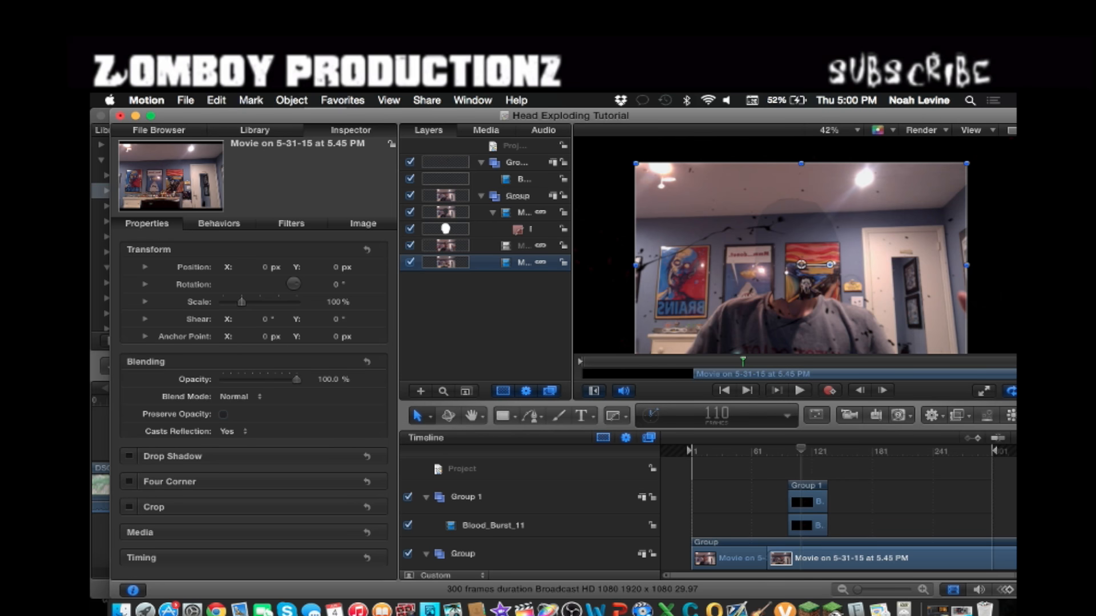
{"action": "left_click", "coordinate": [255, 130]}
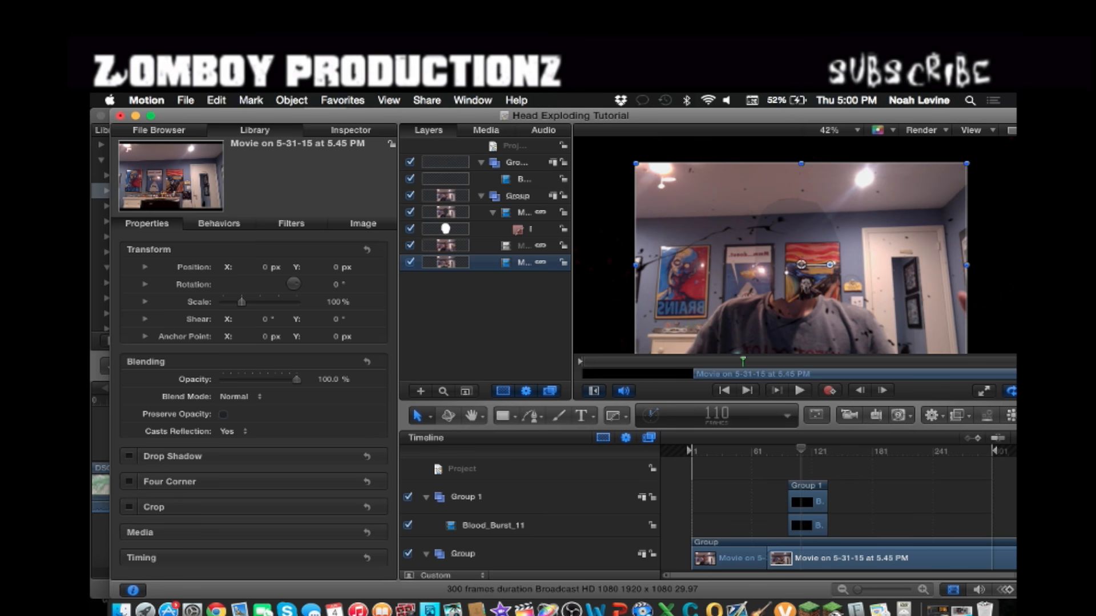
{"action": "left_click", "coordinate": [140, 250]}
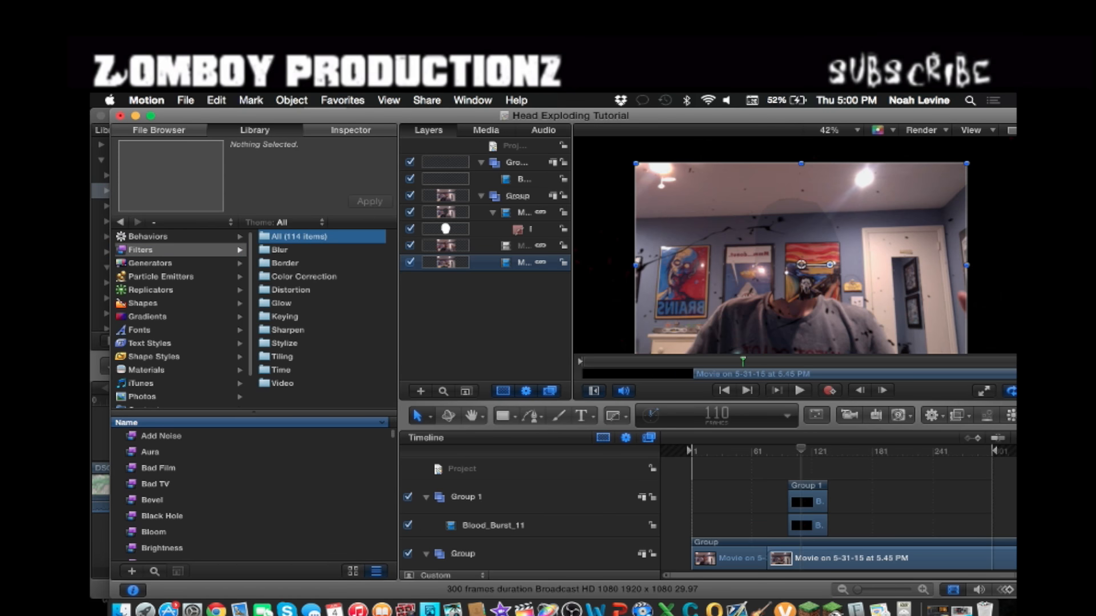
{"action": "left_click", "coordinate": [304, 277]}
{"action": "left_click", "coordinate": [162, 437]}
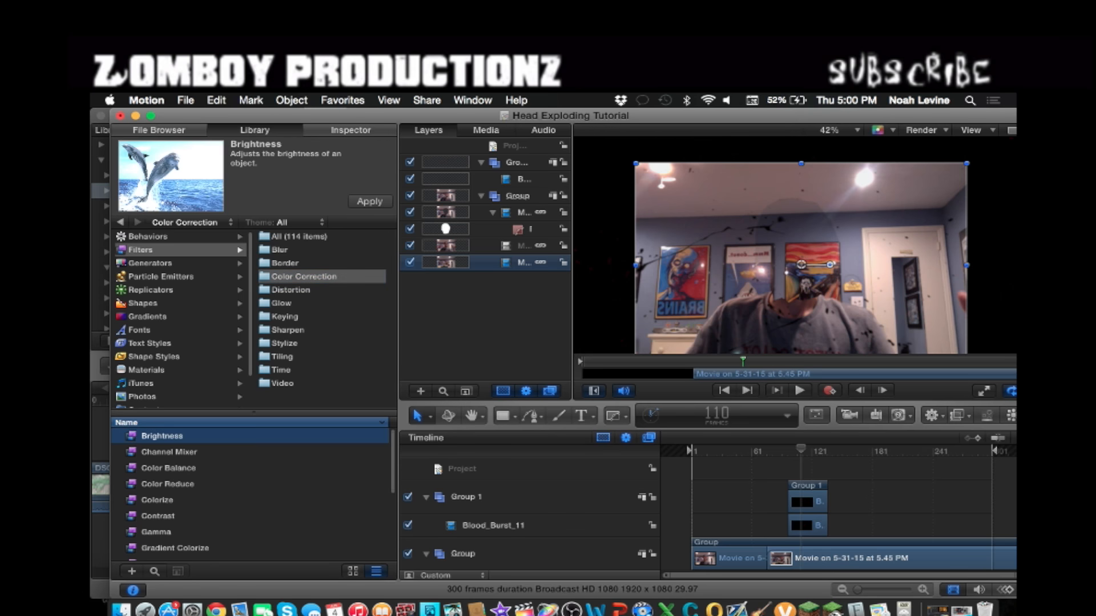
{"action": "left_click_drag", "start_coordinate": [162, 436], "coordinate": [788, 303]}
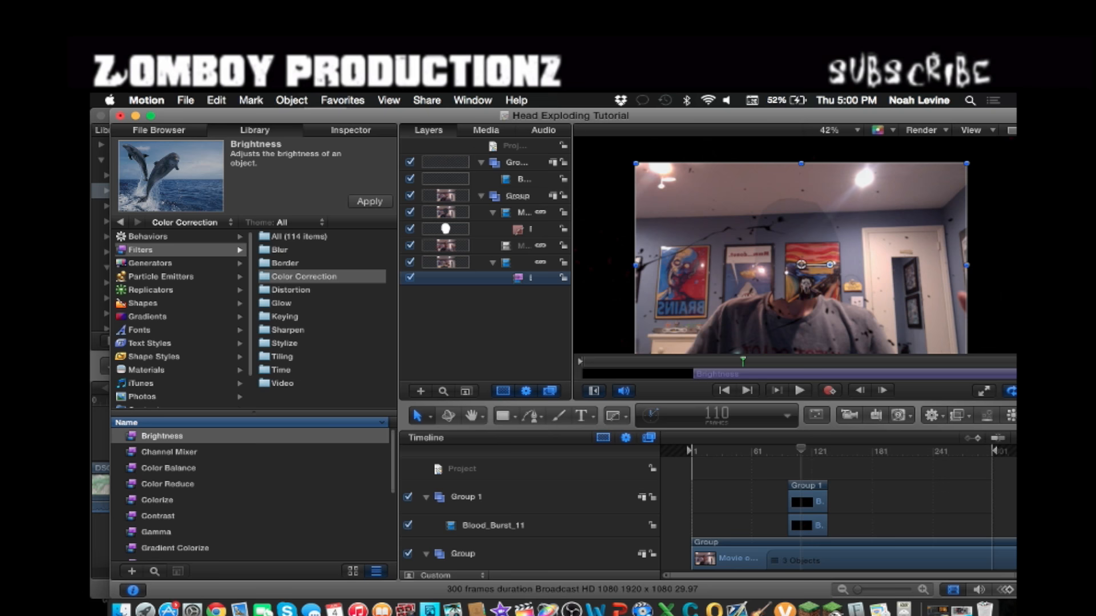
Set the Brightness filter on the Movie on 5-31-15 at 5.45 PM clip to 1.25.
{"action": "left_click", "coordinate": [350, 130]}
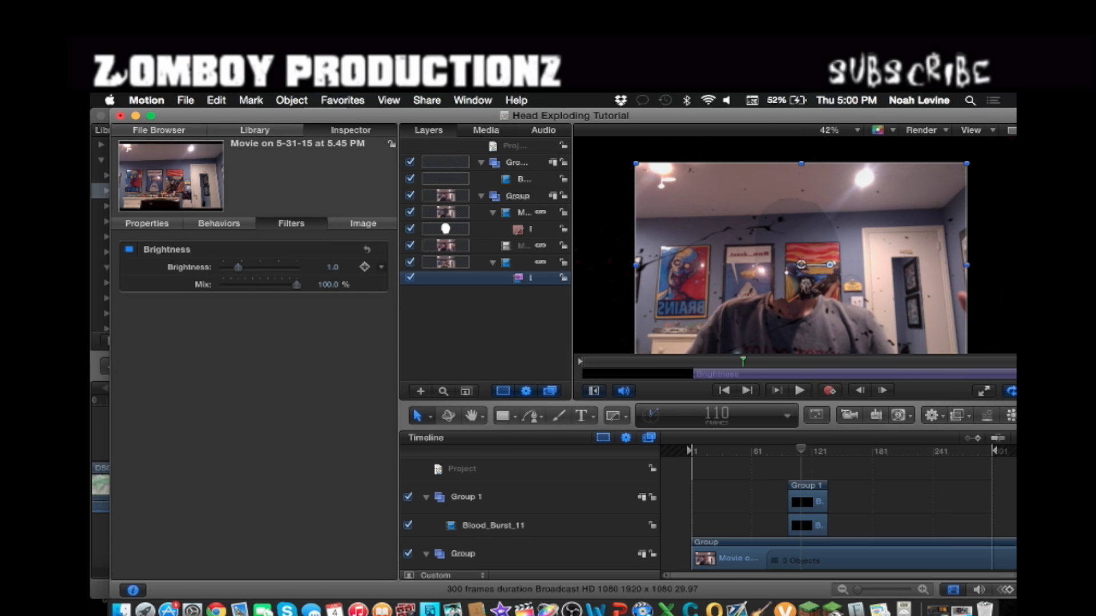
{"action": "mouse_move", "coordinate": [238, 267]}
{"action": "left_mouse_down"}
{"action": "mouse_move", "coordinate": [276, 267]}
{"action": "mouse_move", "coordinate": [231, 267]}
{"action": "mouse_move", "coordinate": [242, 267]}
{"action": "left_mouse_up"}
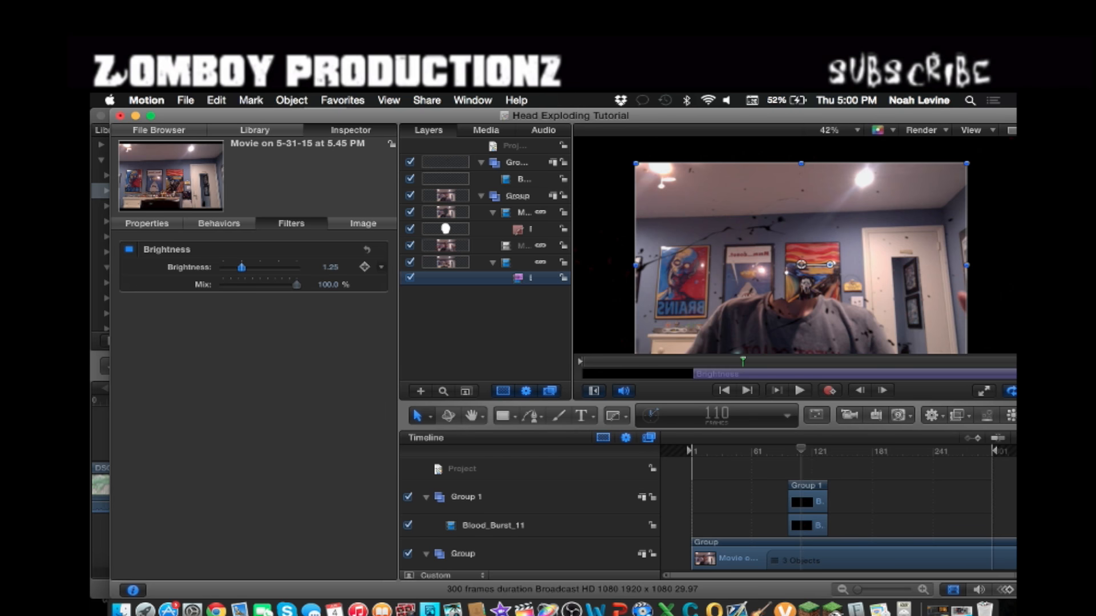
{"action": "left_click_drag", "start_coordinate": [242, 268], "coordinate": [242, 267]}
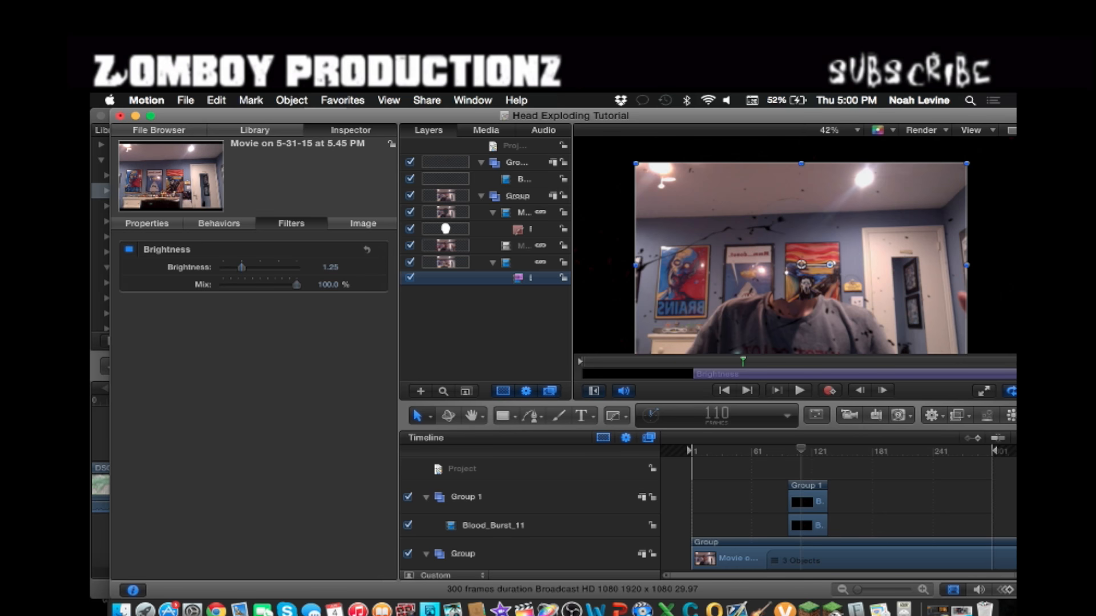
Play back the explosion several times to check the brightened background behind the missing head.
{"action": "key", "text": "space"}
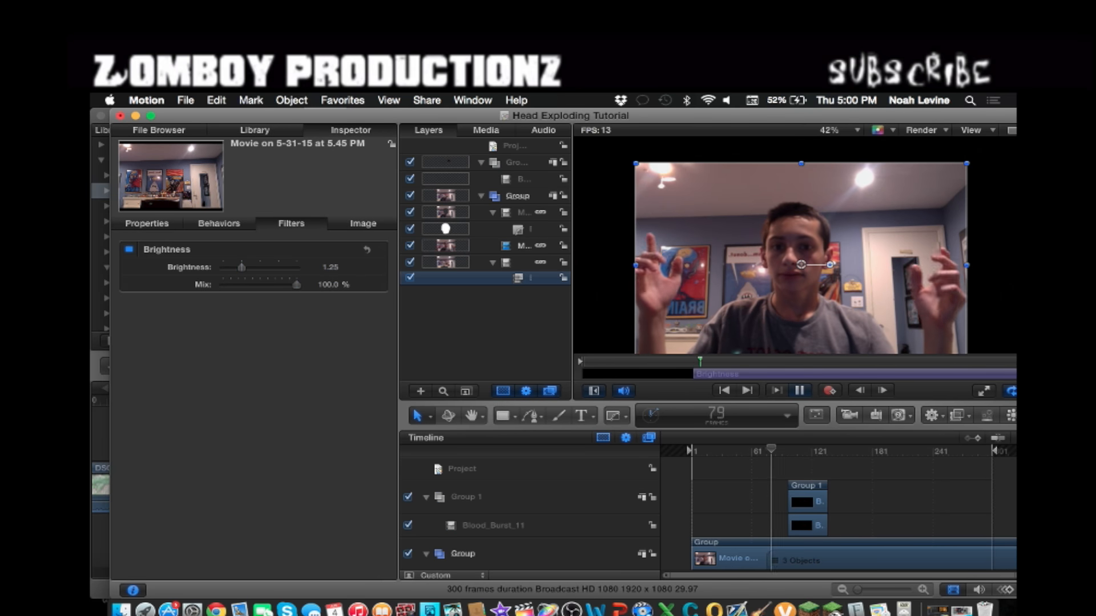
{"action": "key", "text": "space"}
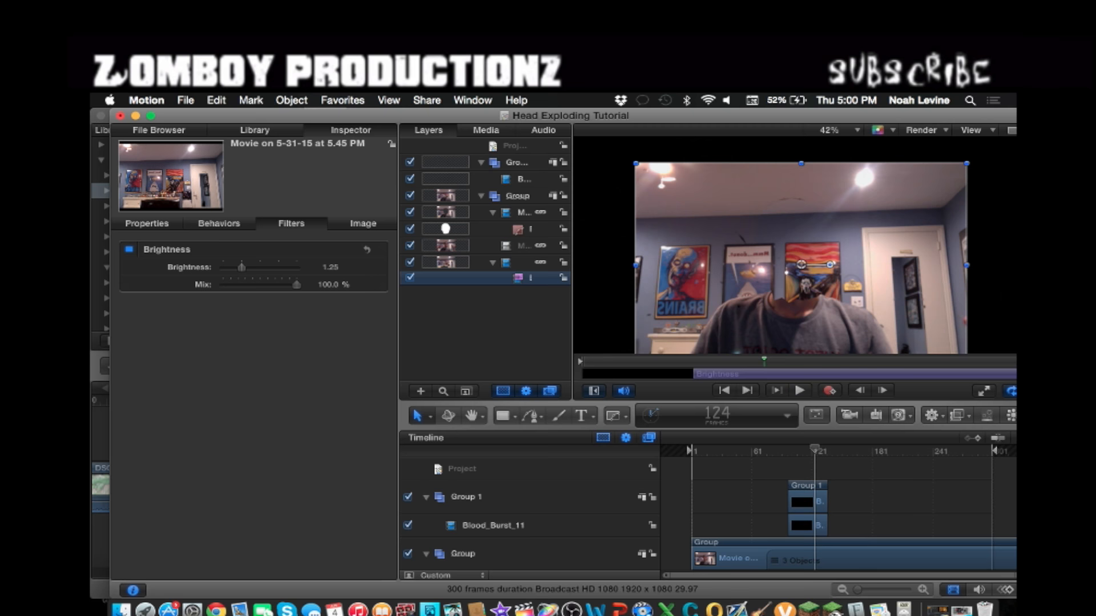
{"action": "key", "text": "space"}
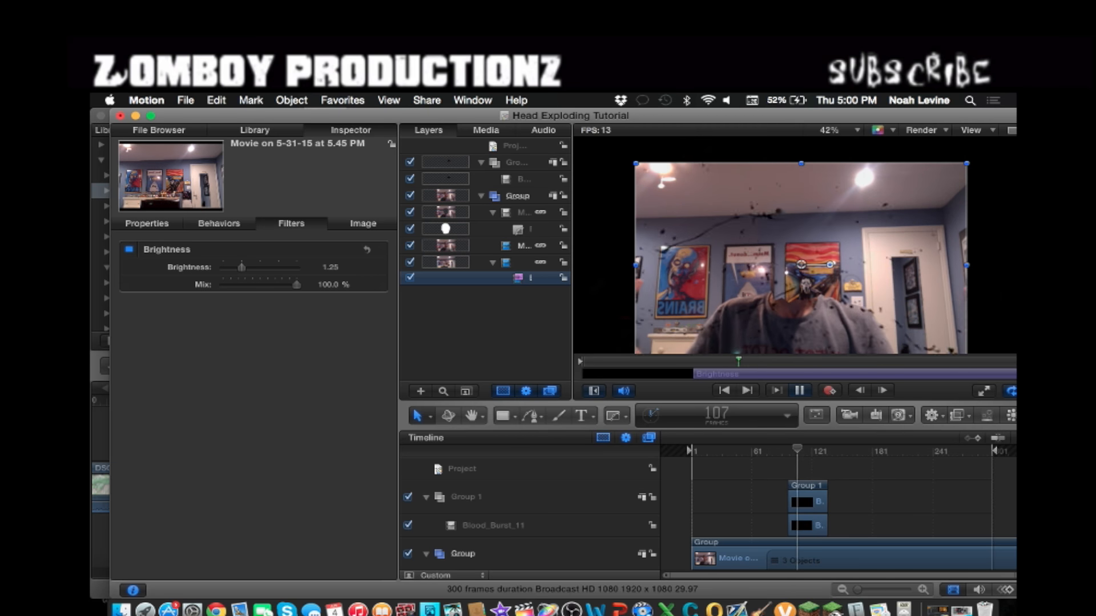
{"action": "key", "text": "space"}
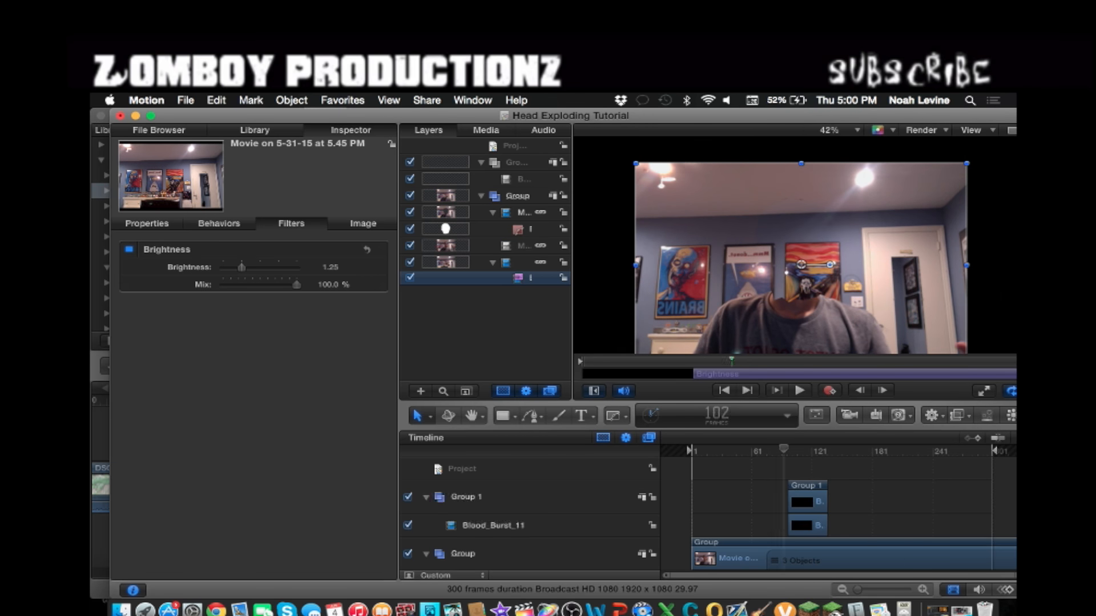
{"action": "key", "text": "space"}
{"action": "key", "text": "space"}
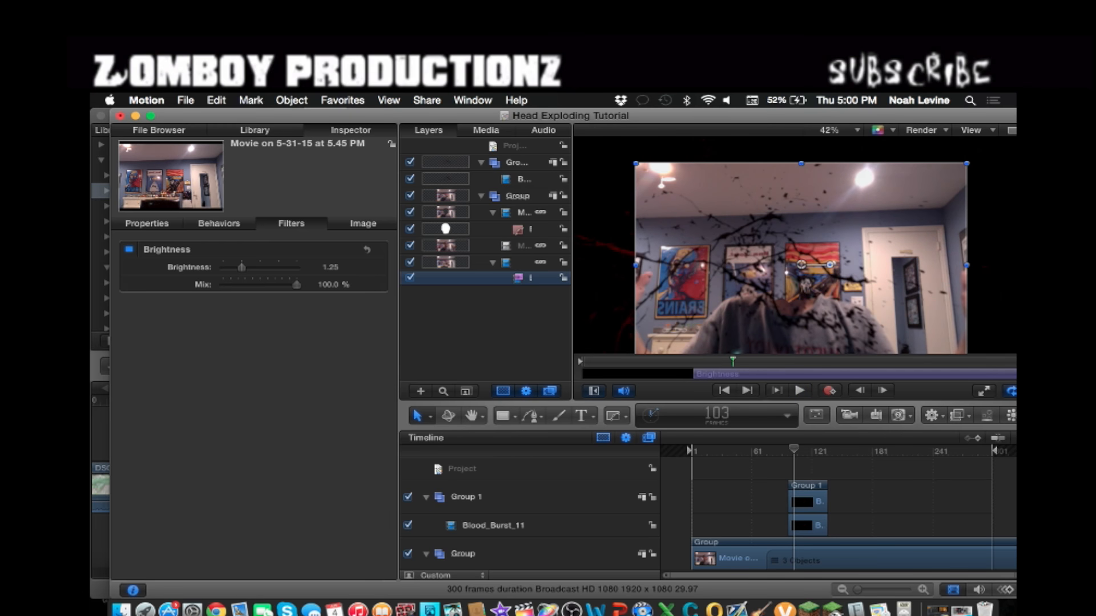
{"action": "scroll", "coordinate": [531, 514], "scroll_direction": "down", "scroll_amount": 2}
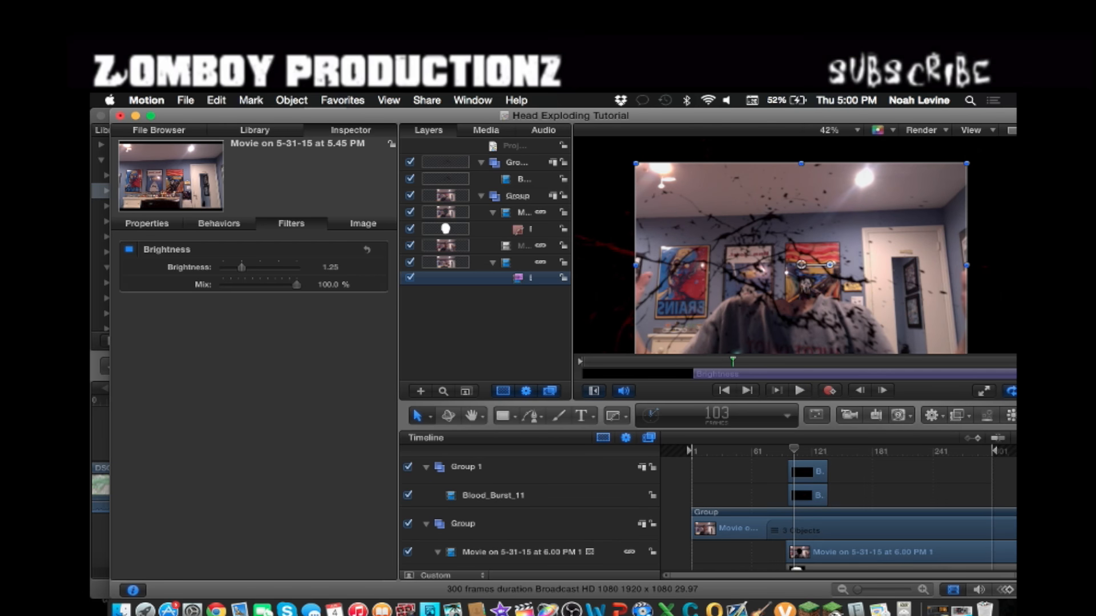
Examine how the timeline stacks the blood burst, the masked clip, the original clip and the brightened background.
{"action": "scroll", "coordinate": [530, 514], "scroll_direction": "down", "scroll_amount": 2}
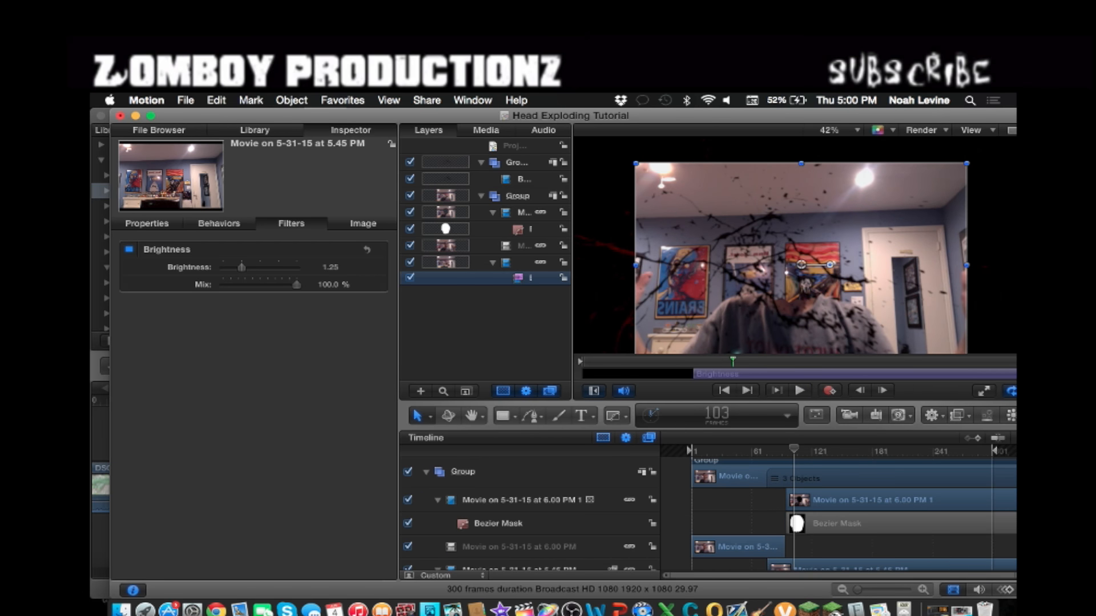
{"action": "scroll", "coordinate": [531, 514], "scroll_direction": "up", "scroll_amount": 1}
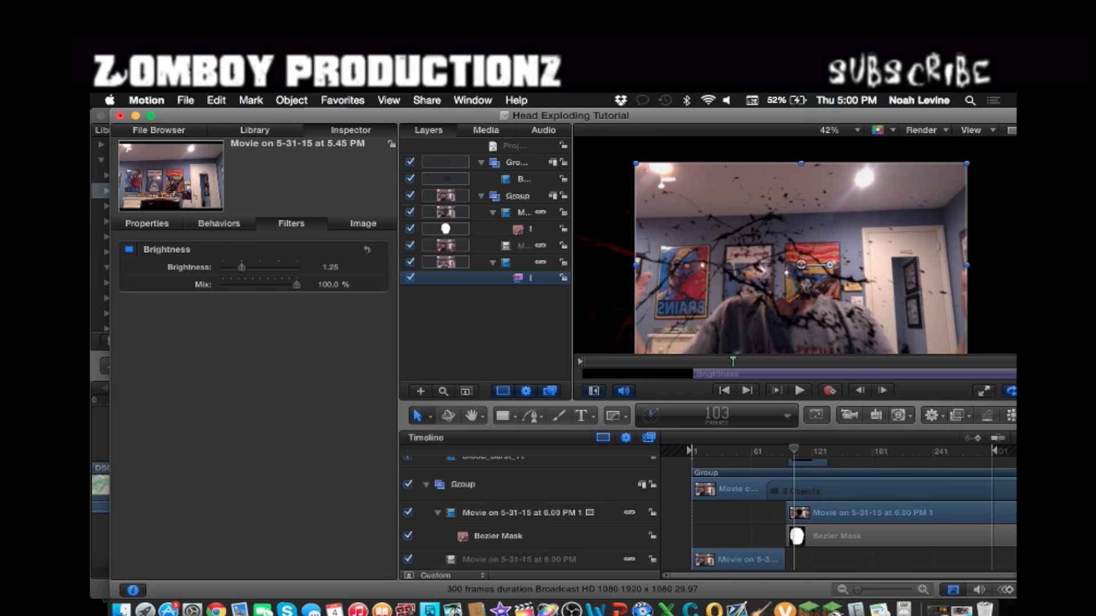
{"action": "scroll", "coordinate": [531, 514], "scroll_direction": "down", "scroll_amount": 2}
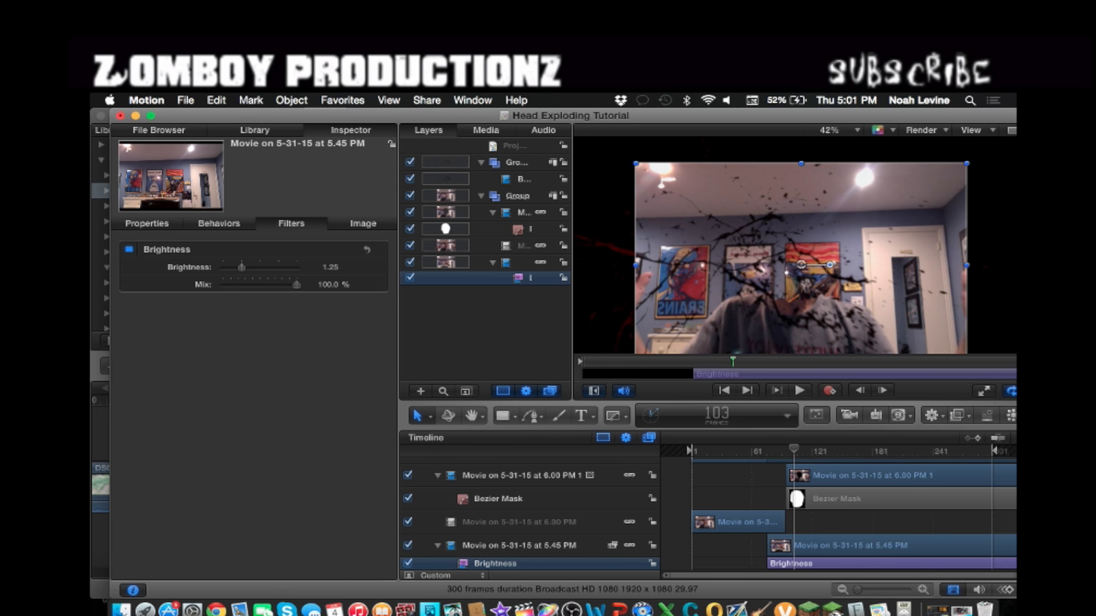
{"action": "scroll", "coordinate": [531, 514], "scroll_direction": "up", "scroll_amount": 5}
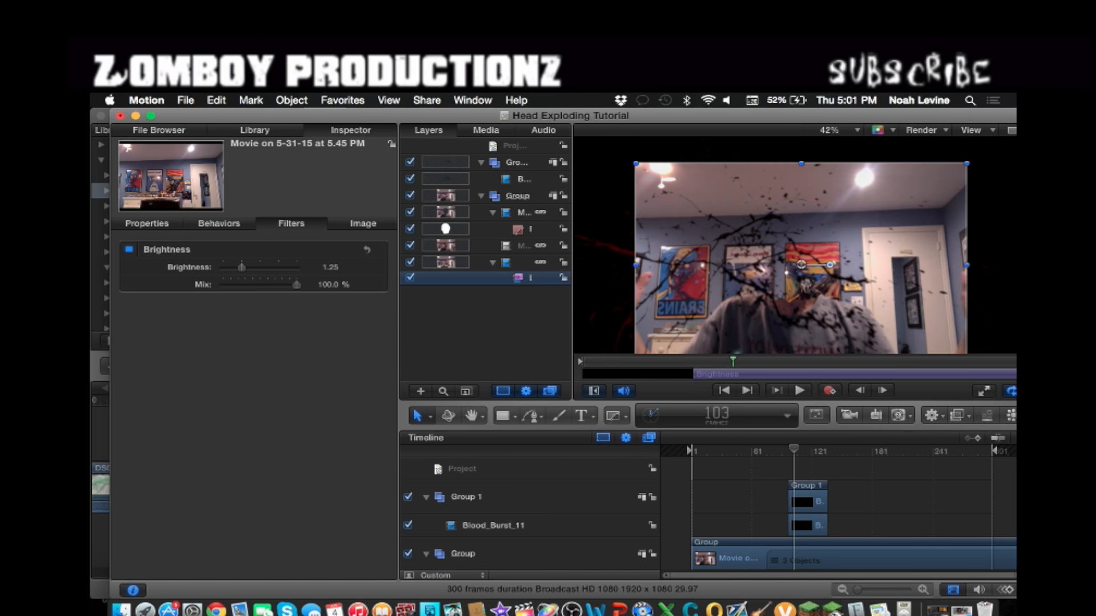
{"action": "scroll", "coordinate": [531, 514], "scroll_direction": "down", "scroll_amount": 5}
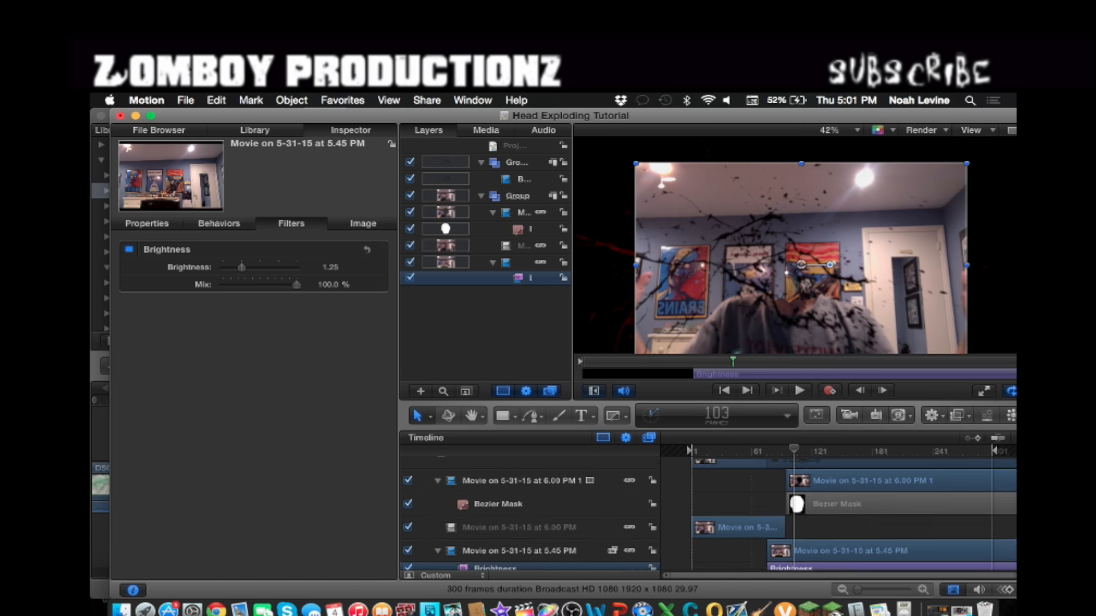
{"action": "scroll", "coordinate": [531, 514], "scroll_direction": "up", "scroll_amount": 5}
Shift the Group 1 blood burst a few frames earlier to start at about frame 94, and play back the explosion.
{"action": "mouse_move", "coordinate": [794, 449]}
{"action": "left_mouse_down"}
{"action": "mouse_move", "coordinate": [833, 450]}
{"action": "mouse_move", "coordinate": [789, 449]}
{"action": "left_mouse_up"}
{"action": "key", "text": "Right"}
{"action": "key", "text": "Left"}
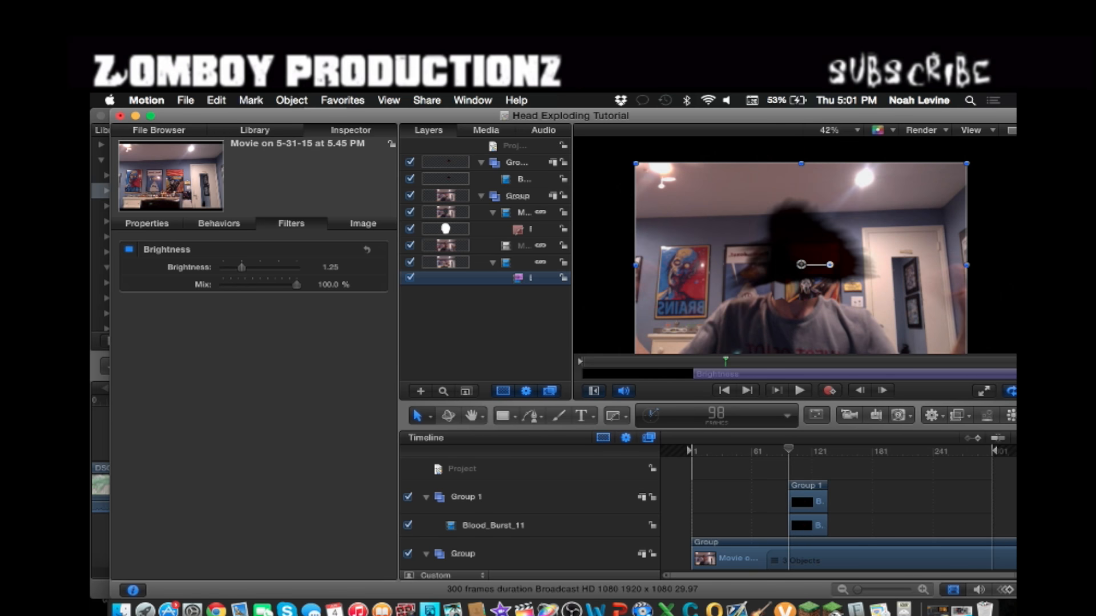
{"action": "left_click_drag", "start_coordinate": [809, 503], "coordinate": [805, 502]}
{"action": "left_click_drag", "start_coordinate": [789, 449], "coordinate": [780, 450]}
{"action": "key", "text": "space"}
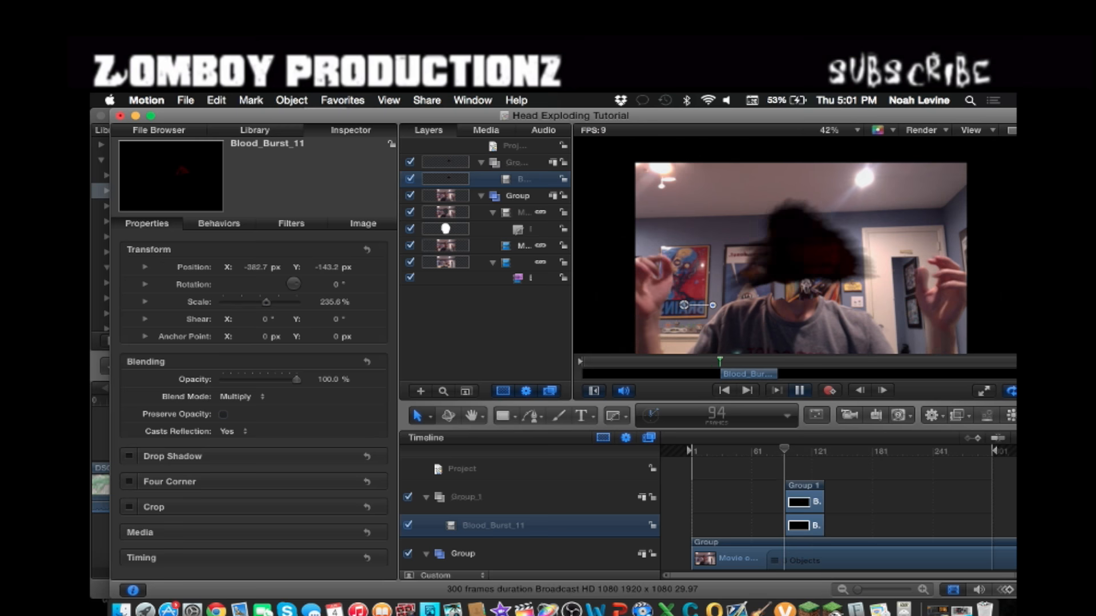
{"action": "key", "text": "space"}
{"action": "left_click_drag", "start_coordinate": [805, 485], "coordinate": [804, 486]}
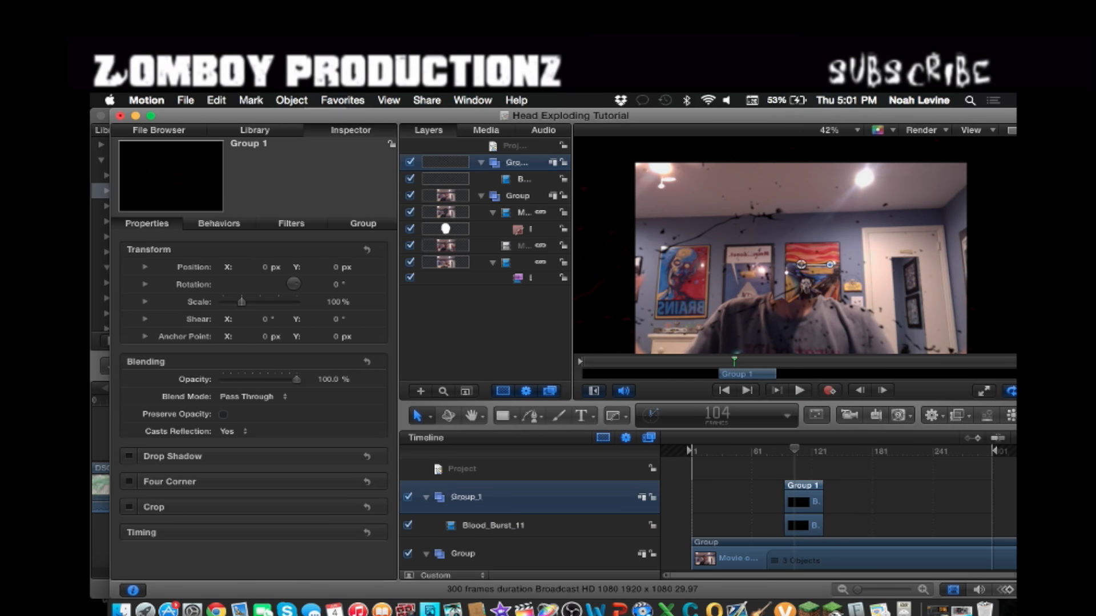
Enlarge the Group 1 blood burst to about 132% and place it at about X 255, Y 216 px.
{"action": "key", "text": "super+minus"}
{"action": "key", "text": "super+minus"}
{"action": "key", "text": "super+minus"}
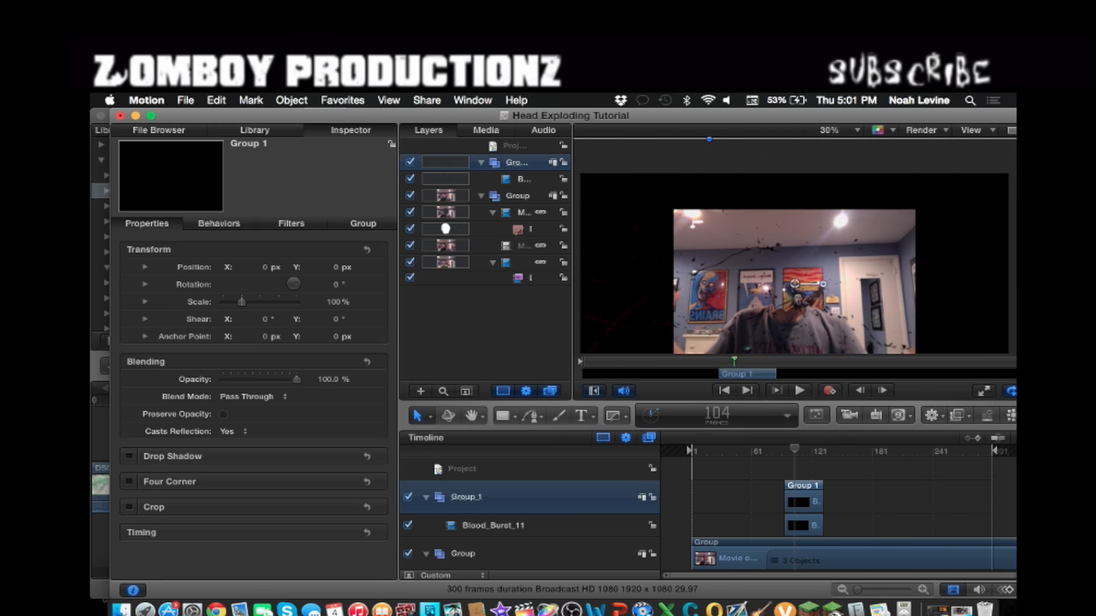
{"action": "left_click_drag", "start_coordinate": [992, 200], "coordinate": [1015, 121]}
{"action": "left_click_drag", "start_coordinate": [893, 254], "coordinate": [829, 268]}
Step through the burst to frame 94 and reposition Group 1 over the head at X -17, Y -46.3 px.
{"action": "key", "text": "Right"}
{"action": "key", "text": "Right"}
{"action": "key", "text": "Right"}
{"action": "key", "text": "Right"}
{"action": "mouse_move", "coordinate": [796, 449]}
{"action": "left_mouse_down"}
{"action": "mouse_move", "coordinate": [775, 450]}
{"action": "mouse_move", "coordinate": [787, 450]}
{"action": "left_mouse_up"}
{"action": "key", "text": "Left"}
{"action": "key", "text": "Left"}
{"action": "key", "text": "Left"}
{"action": "key", "text": "Left"}
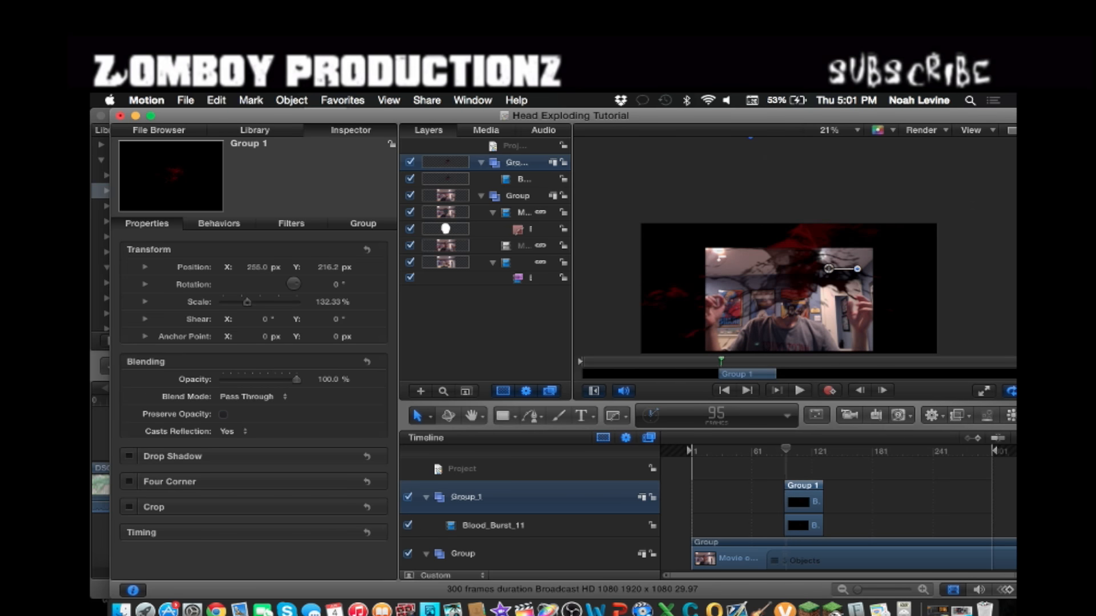
{"action": "key", "text": "Right"}
{"action": "key", "text": "Right"}
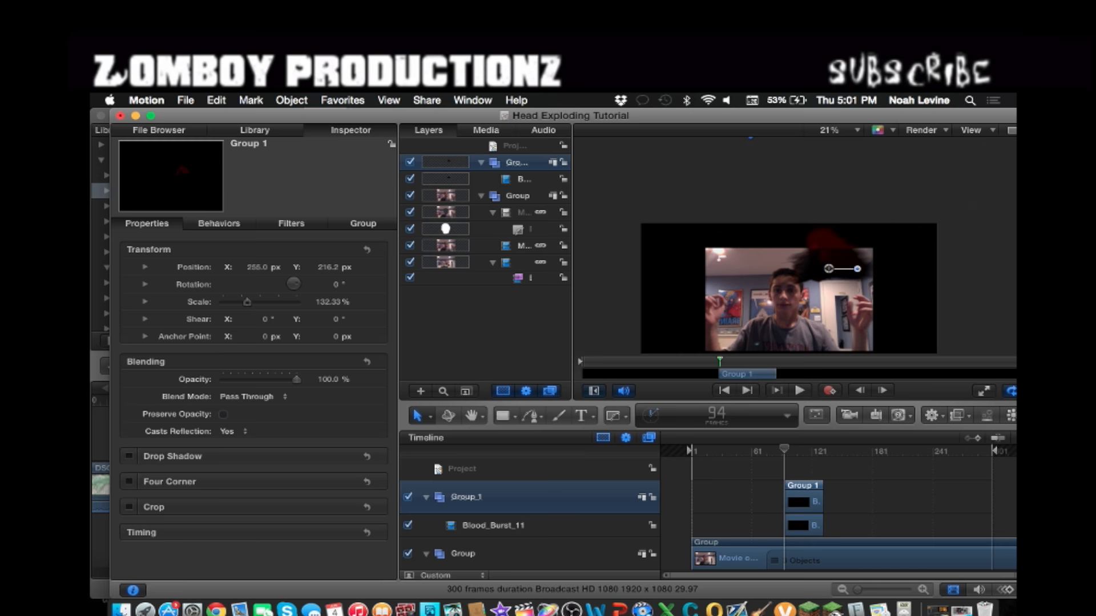
{"action": "left_click_drag", "start_coordinate": [829, 268], "coordinate": [786, 302]}
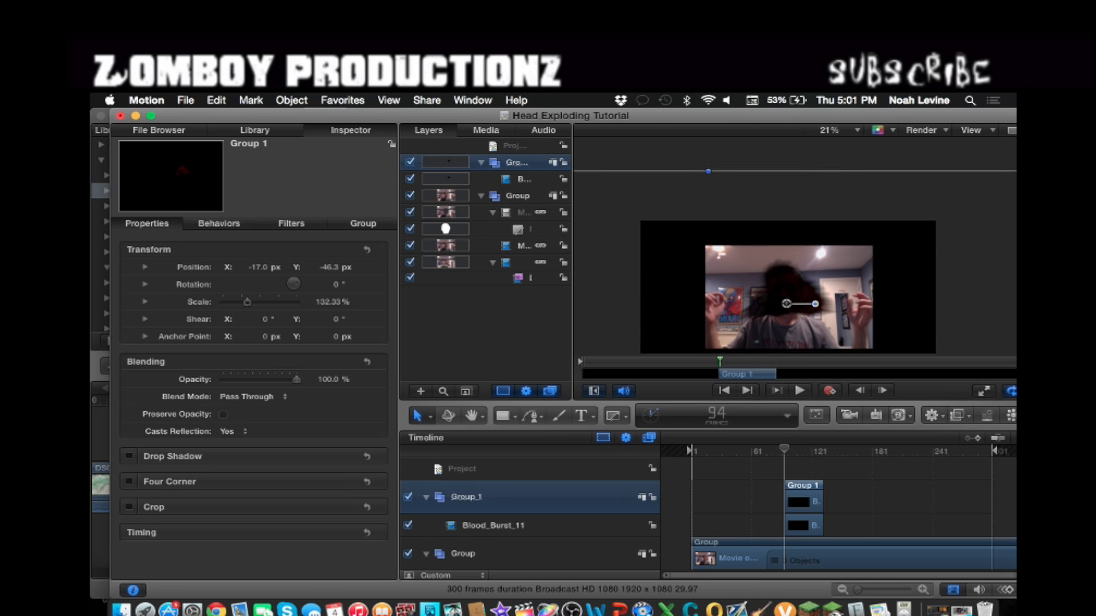
Play back the explosion and inspect the enlarged burst and the headless neck up close.
{"action": "scroll", "coordinate": [788, 285], "scroll_direction": "down", "scroll_amount": 3}
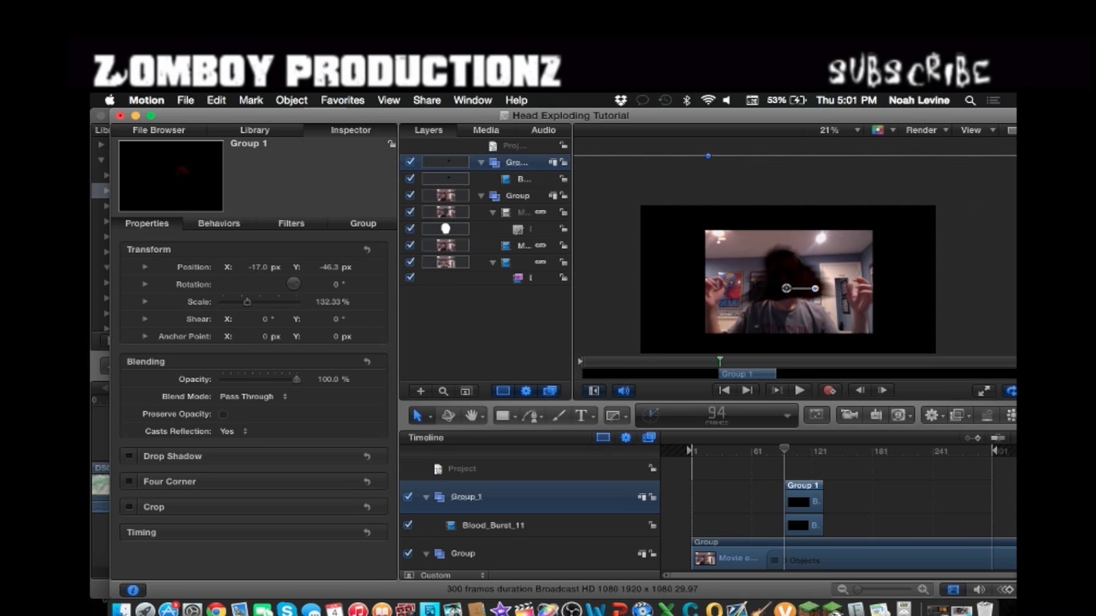
{"action": "key", "text": "space"}
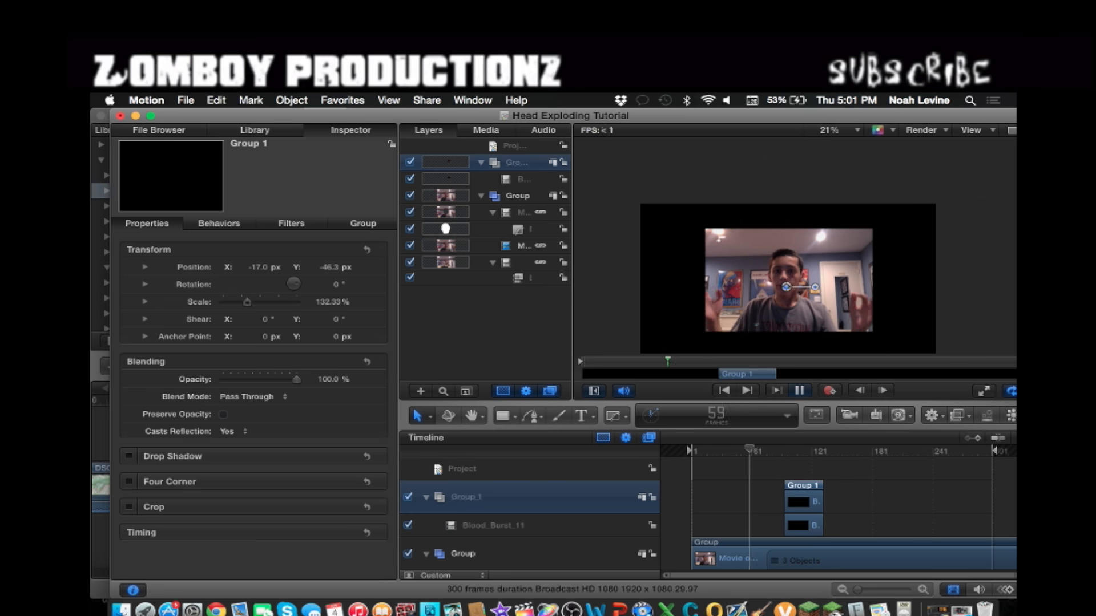
{"action": "scroll", "coordinate": [786, 287], "scroll_direction": "up", "scroll_amount": 4}
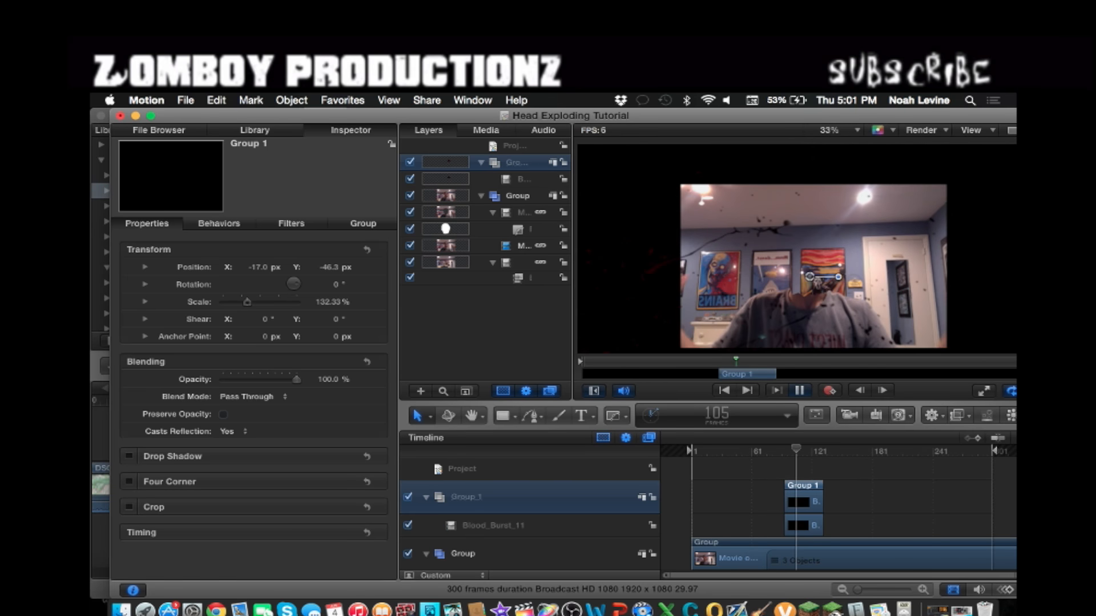
{"action": "scroll", "coordinate": [822, 275], "scroll_direction": "up", "scroll_amount": 5}
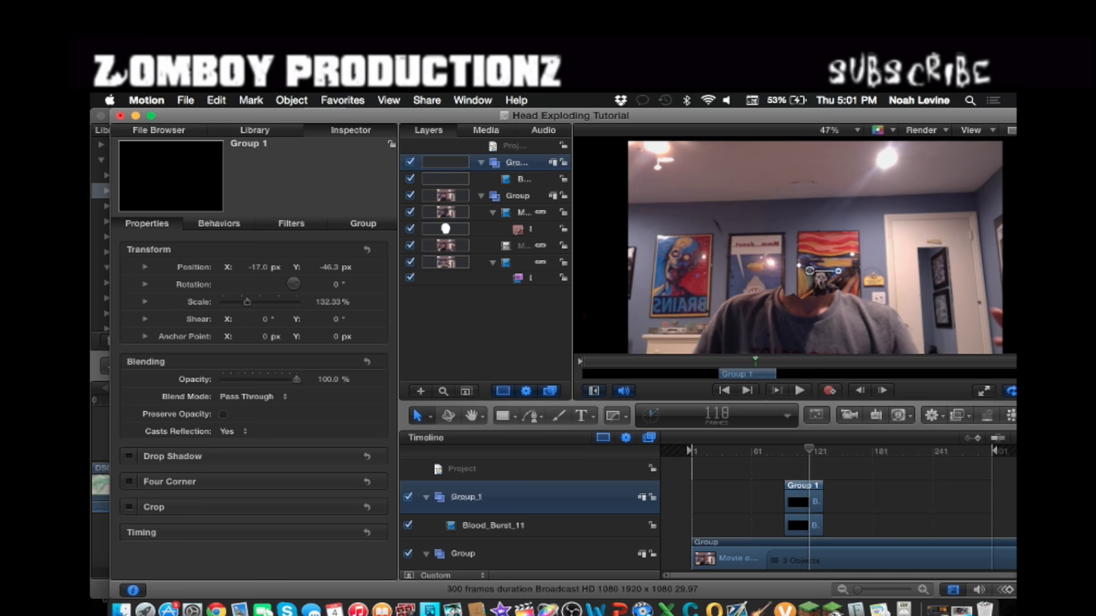
{"action": "key", "text": "space"}
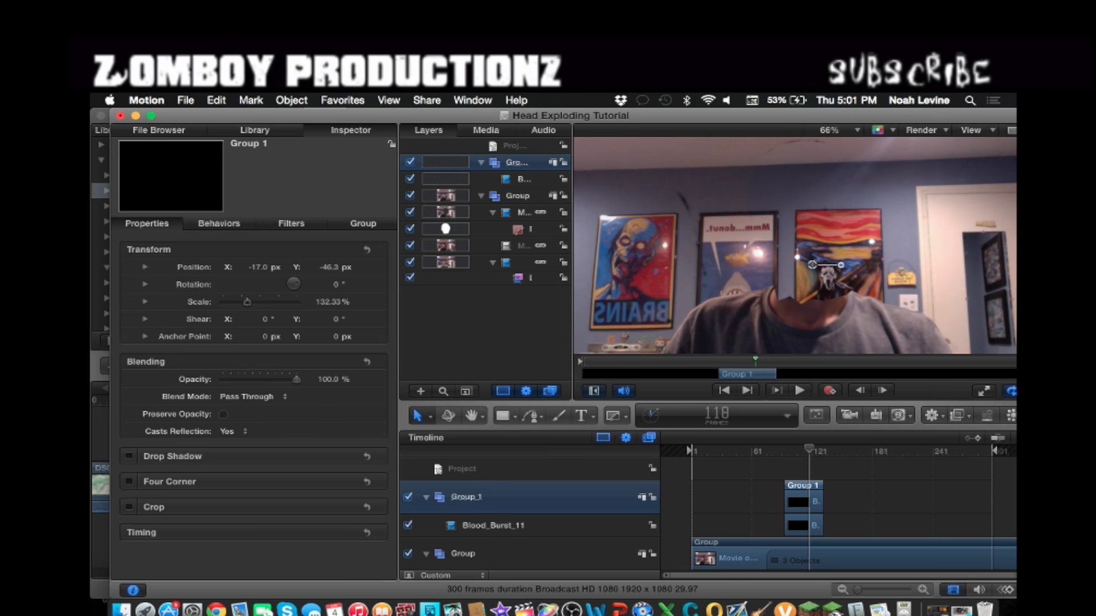
Minimize the windows behind the Head Exploding Tutorial project and shift the project window to uncover the desktop.
{"action": "key", "text": "ctrl+Left"}
{"action": "key", "text": "ctrl+Right"}
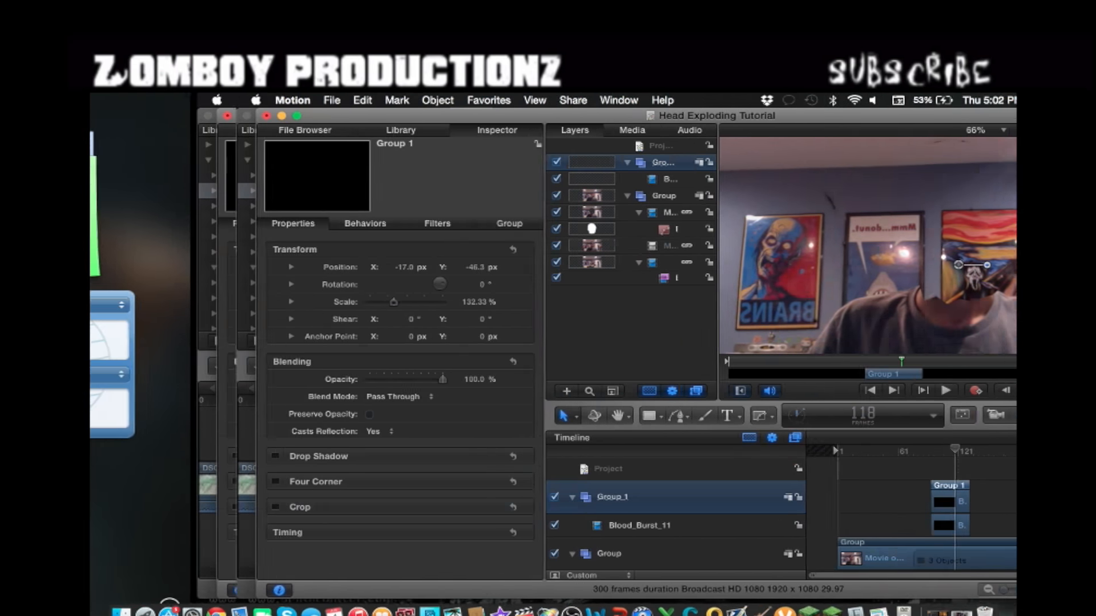
{"action": "left_click_drag", "start_coordinate": [286, 115], "coordinate": [428, 116]}
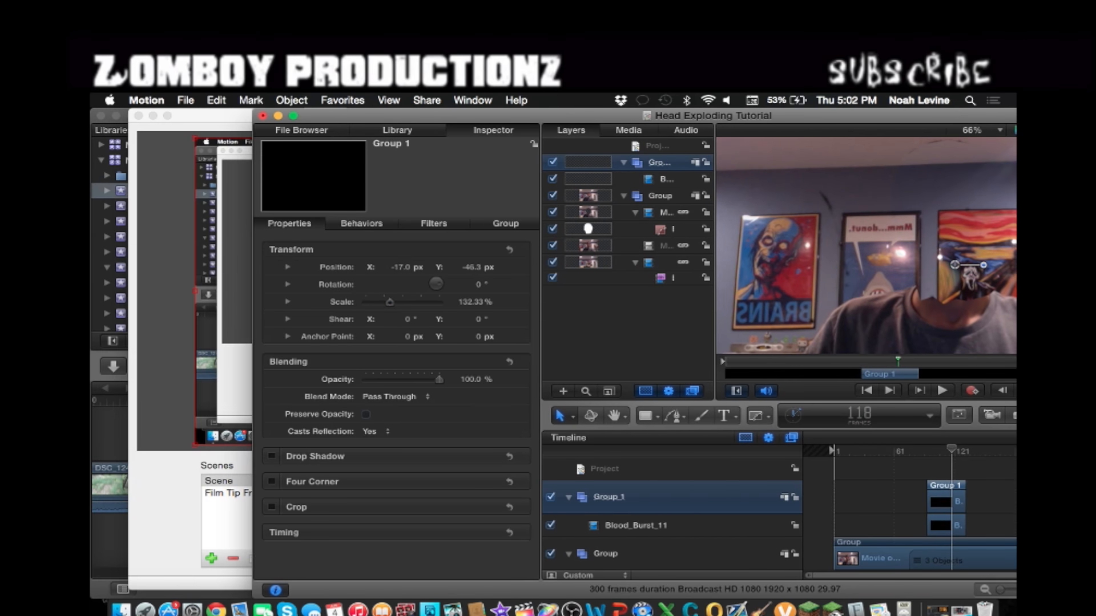
{"action": "left_click", "coordinate": [153, 116]}
{"action": "left_click", "coordinate": [116, 116]}
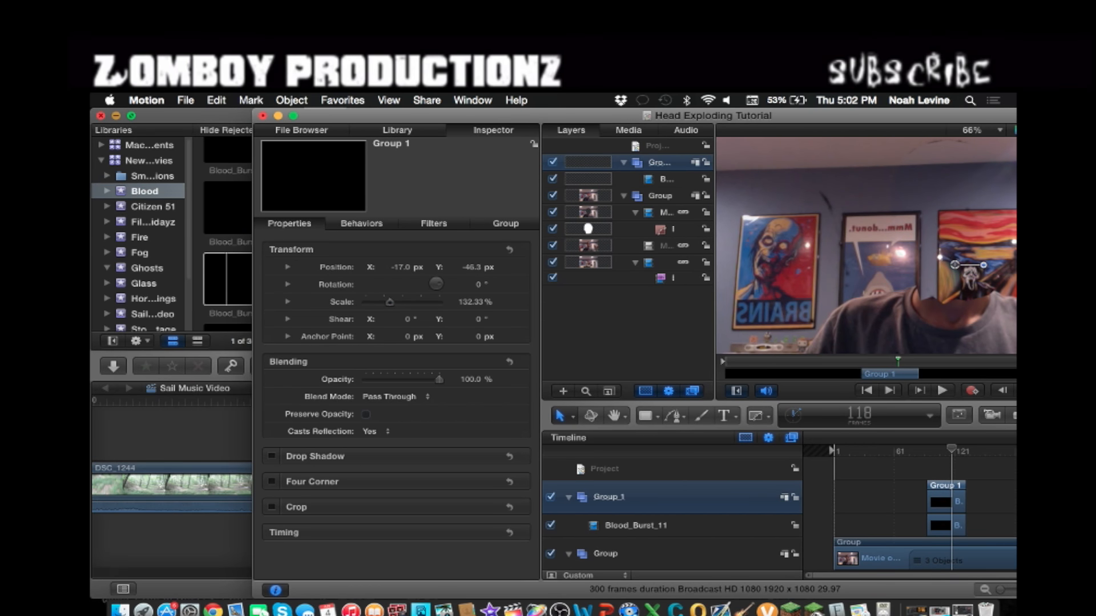
{"action": "left_click", "coordinate": [165, 116]}
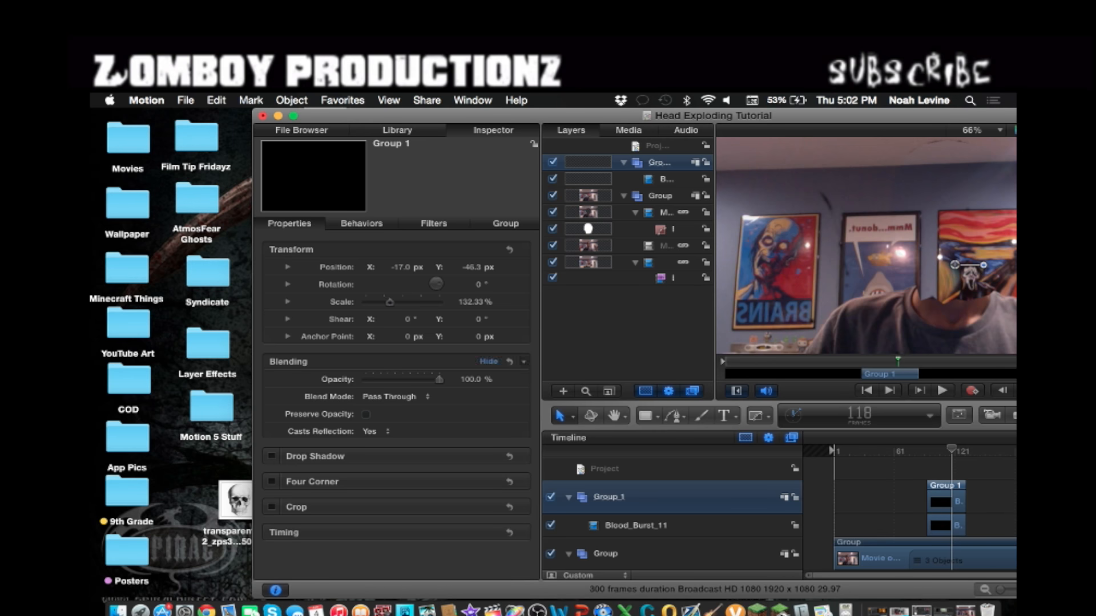
{"action": "left_click_drag", "start_coordinate": [400, 116], "coordinate": [364, 132]}
Preview the severed arm image N0506-lg.png from the desktop and add it to Group 1 at frame 118.
{"action": "left_click", "coordinate": [117, 611]}
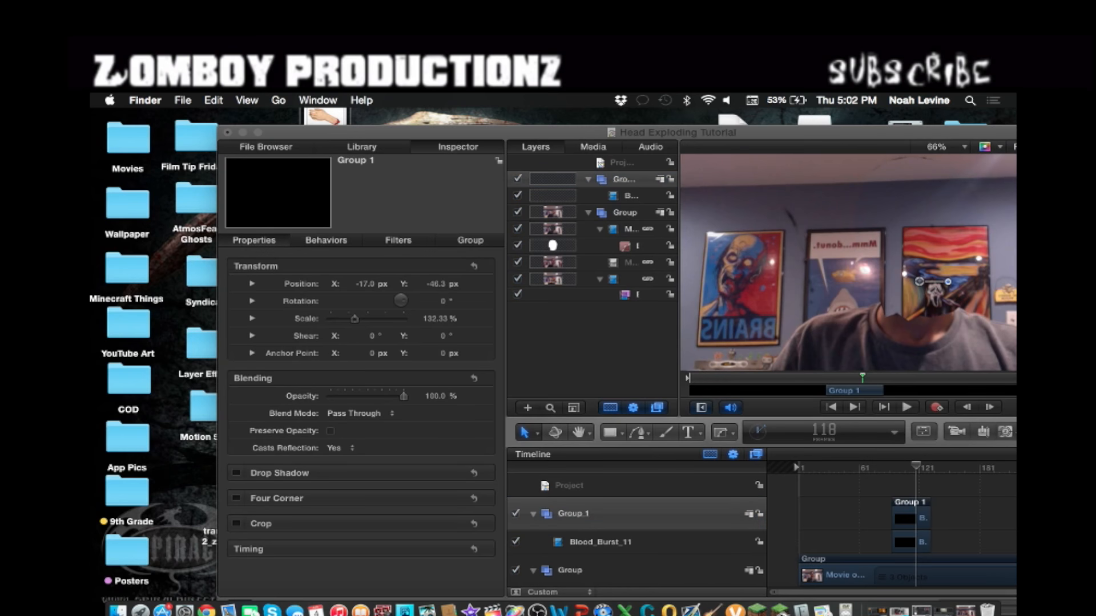
{"action": "key", "text": "space"}
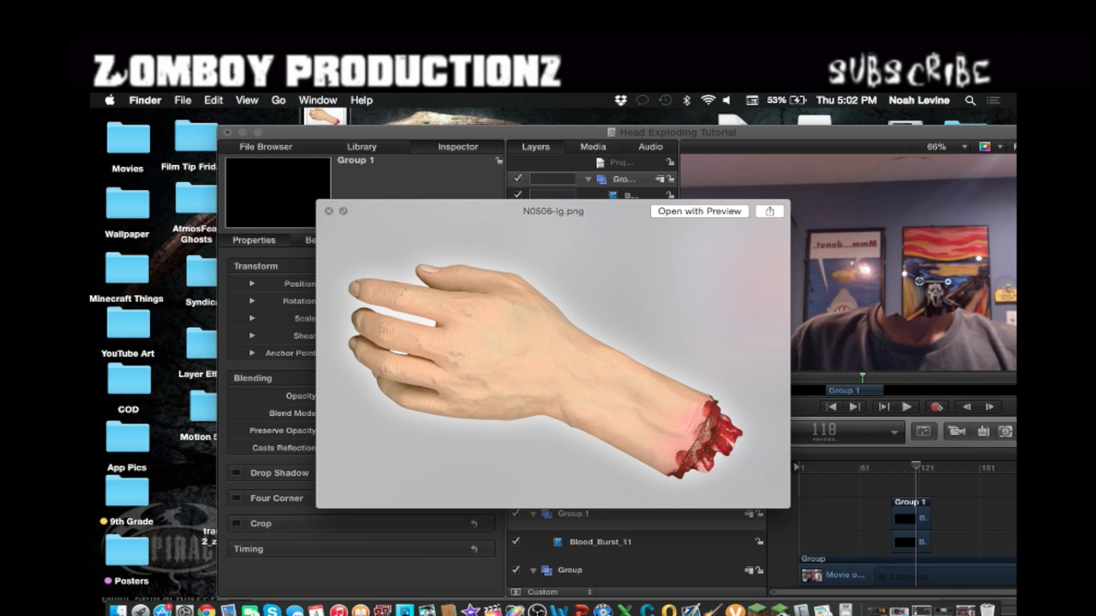
{"action": "left_click_drag", "start_coordinate": [332, 118], "coordinate": [890, 321]}
{"action": "left_click_drag", "start_coordinate": [765, 132], "coordinate": [610, 116]}
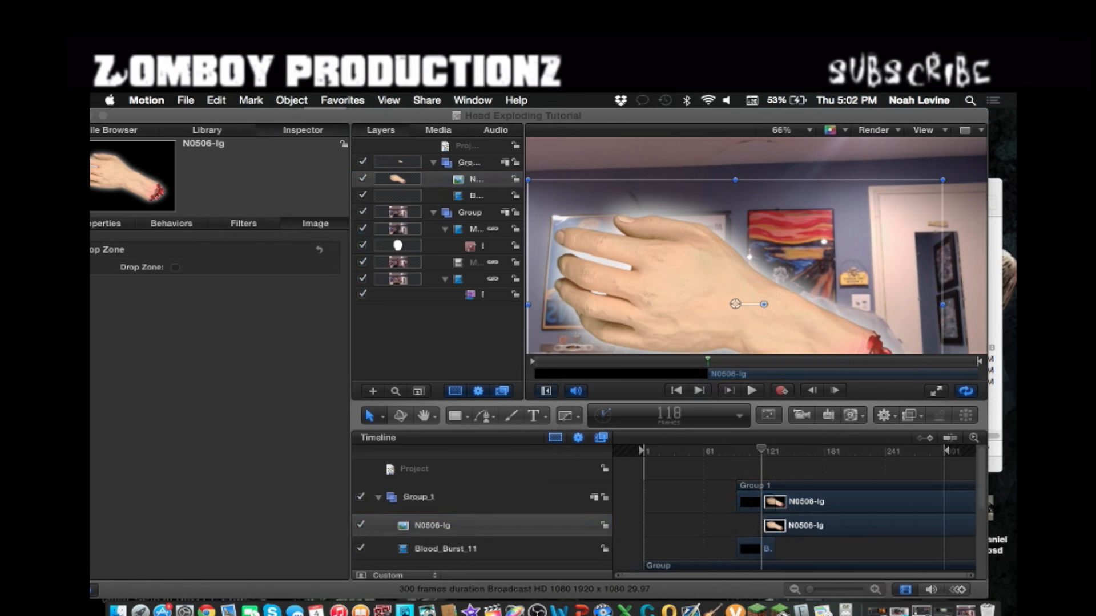
Rotate the N0506-lg image to about 121.5° and place it with the bloody stump pointing up near the neck.
{"action": "mouse_move", "coordinate": [725, 302]}
{"action": "left_mouse_down"}
{"action": "mouse_move", "coordinate": [700, 250]}
{"action": "mouse_move", "coordinate": [700, 269]}
{"action": "mouse_move", "coordinate": [676, 279]}
{"action": "mouse_move", "coordinate": [668, 252]}
{"action": "mouse_move", "coordinate": [689, 254]}
{"action": "mouse_move", "coordinate": [706, 291]}
{"action": "left_mouse_up"}
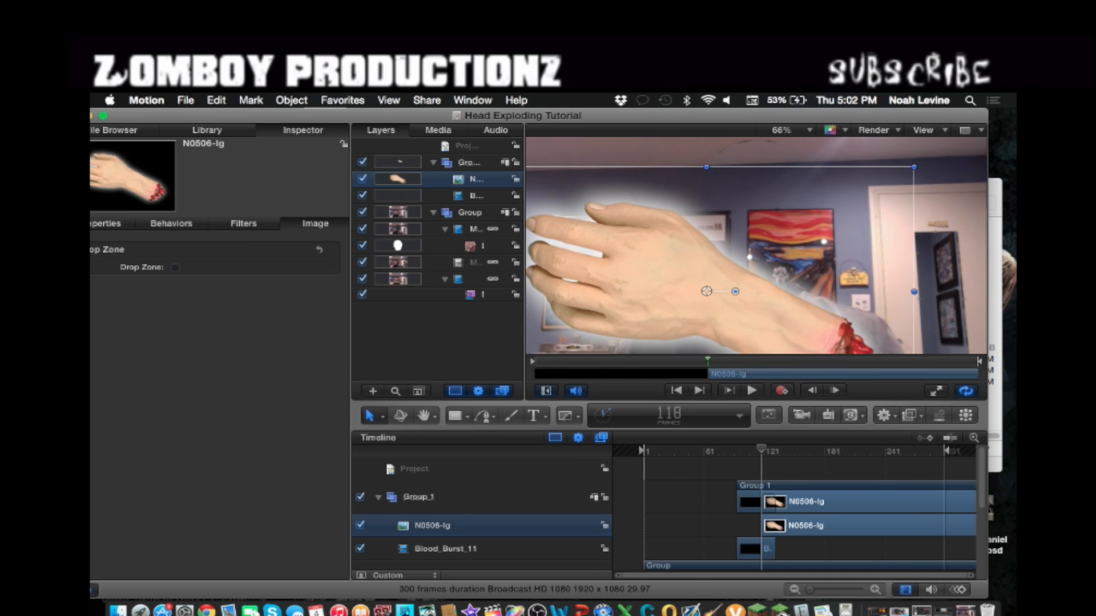
{"action": "left_click_drag", "start_coordinate": [735, 291], "coordinate": [691, 268]}
{"action": "left_click_drag", "start_coordinate": [700, 203], "coordinate": [765, 352]}
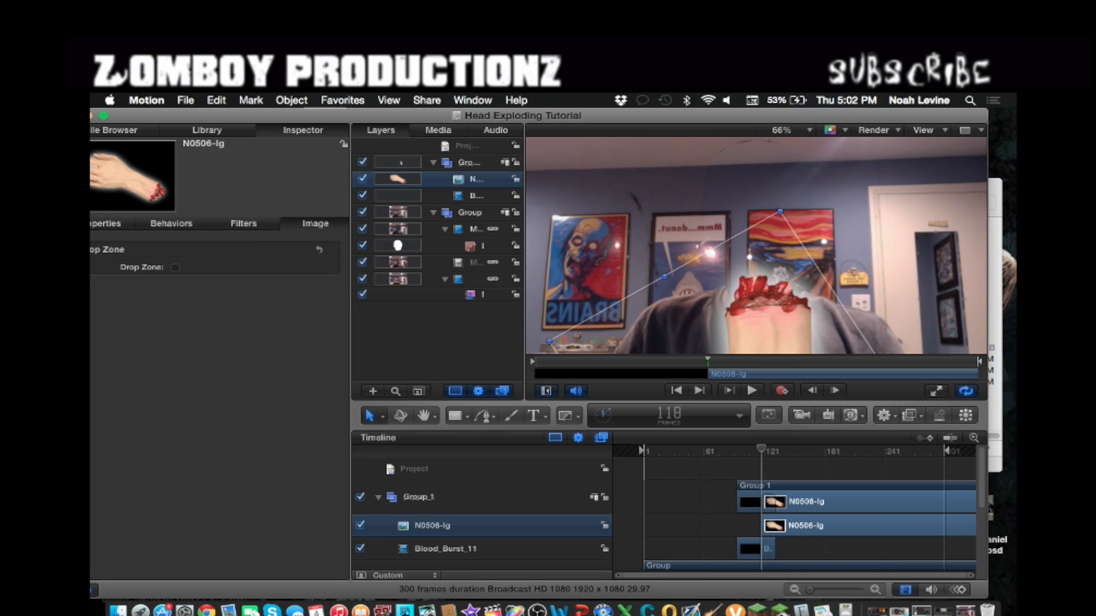
Draw a closed six-point Bezier mask around the bloody stump of N0506-lg to isolate it from the arm.
{"action": "left_click", "coordinate": [565, 416]}
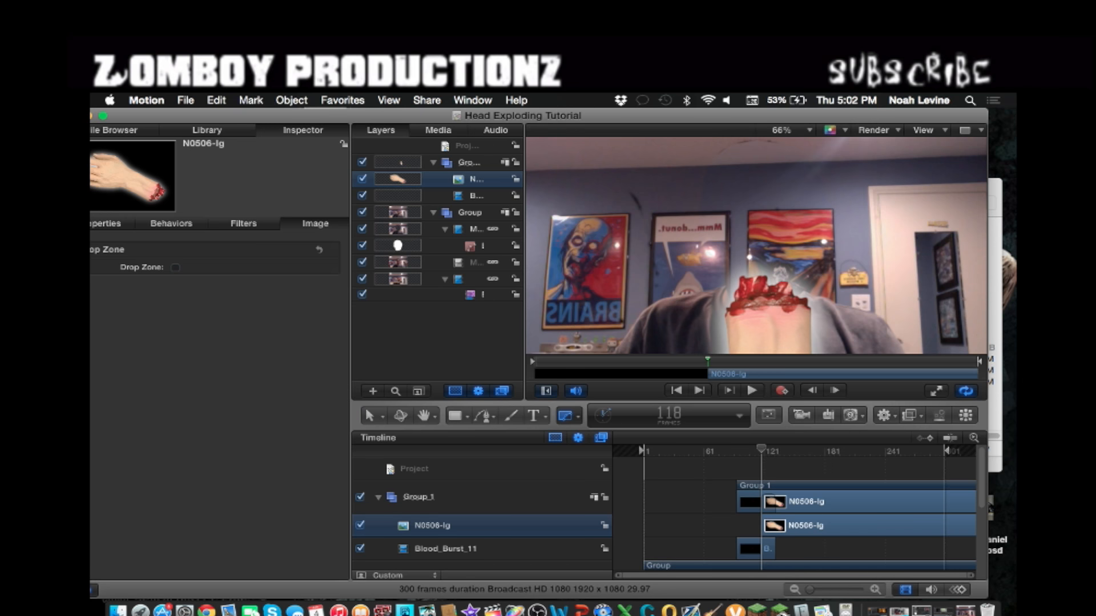
{"action": "left_click", "coordinate": [725, 319]}
{"action": "left_click", "coordinate": [798, 325]}
{"action": "left_click", "coordinate": [841, 317]}
{"action": "left_click", "coordinate": [824, 256]}
{"action": "left_click", "coordinate": [753, 246]}
{"action": "left_click", "coordinate": [723, 260]}
{"action": "left_click", "coordinate": [725, 319]}
Move the masked stump onto the neck at about X -21, Y -267 px.
{"action": "left_click_drag", "start_coordinate": [764, 291], "coordinate": [709, 255]}
{"action": "left_click", "coordinate": [754, 294]}
{"action": "left_click", "coordinate": [754, 294]}
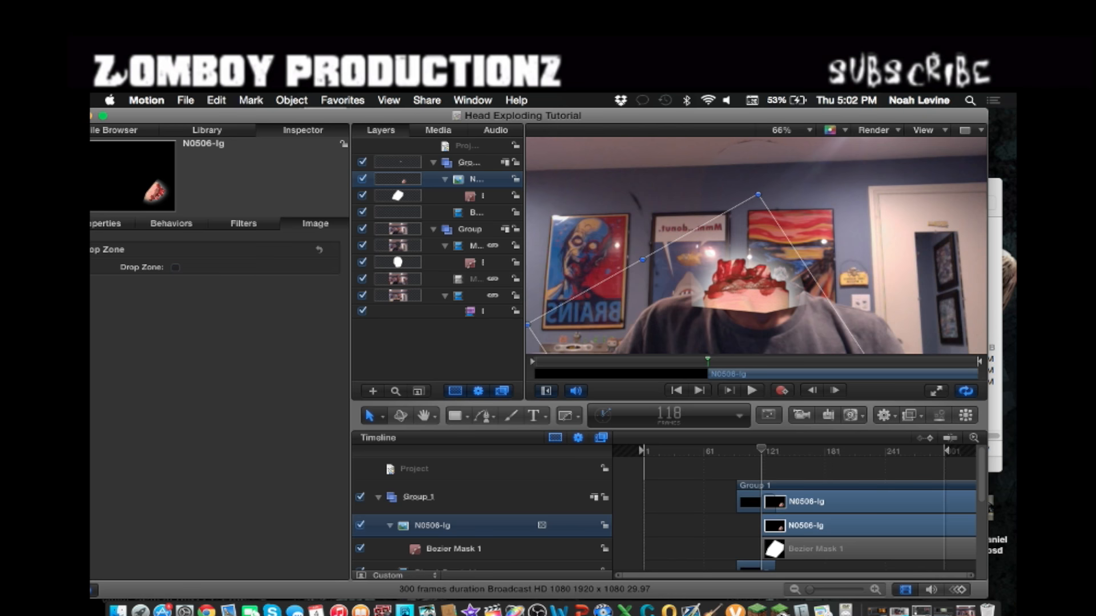
Try several blend modes on N0506-lg, including Multiply, Linear Burn, Soft Light, Difference, Stencil Alpha and Darken, and return it to Normal.
{"action": "left_click", "coordinate": [107, 223]}
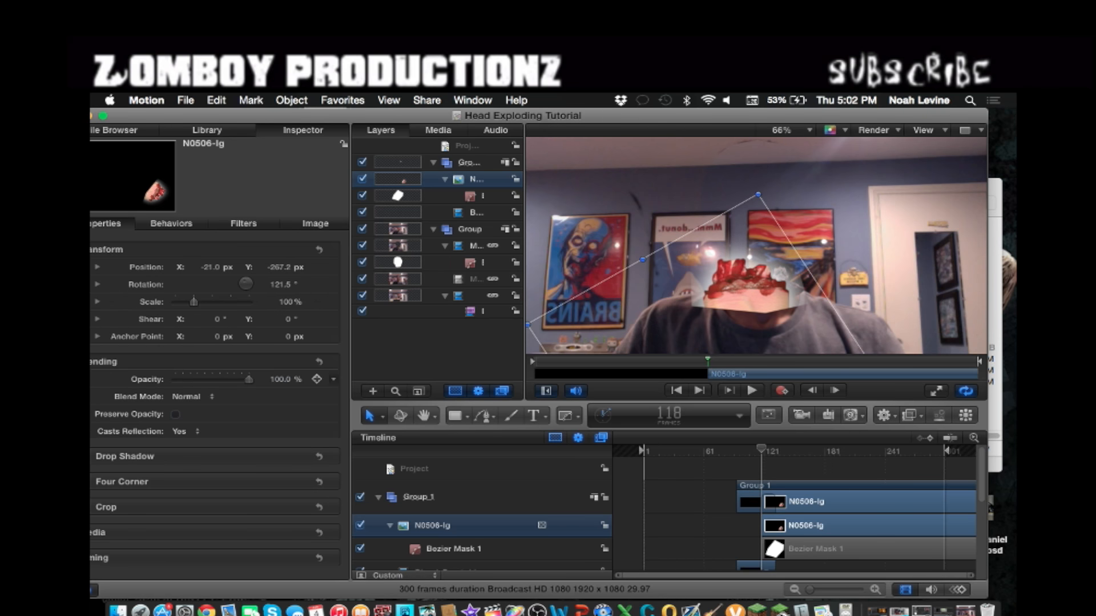
{"action": "left_click", "coordinate": [187, 396]}
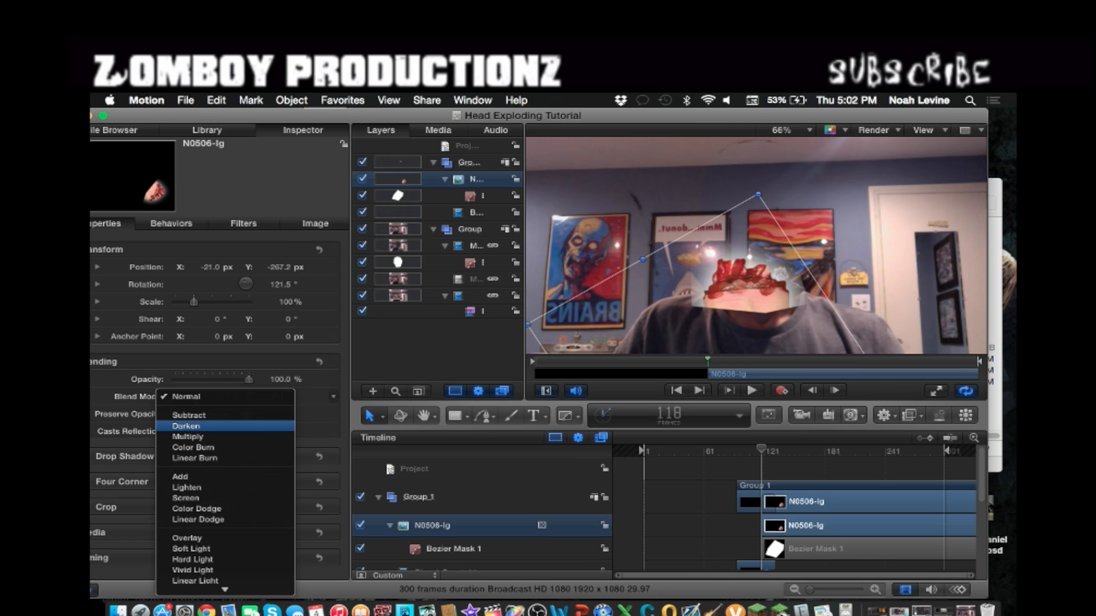
{"action": "left_click", "coordinate": [188, 436]}
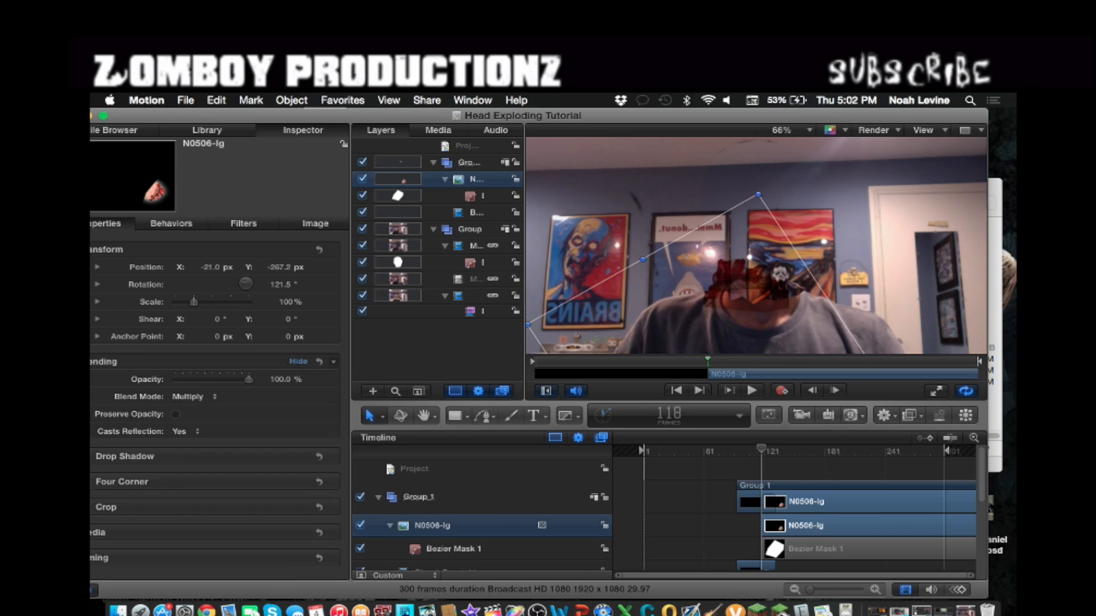
{"action": "left_click", "coordinate": [187, 397]}
{"action": "left_click", "coordinate": [188, 417]}
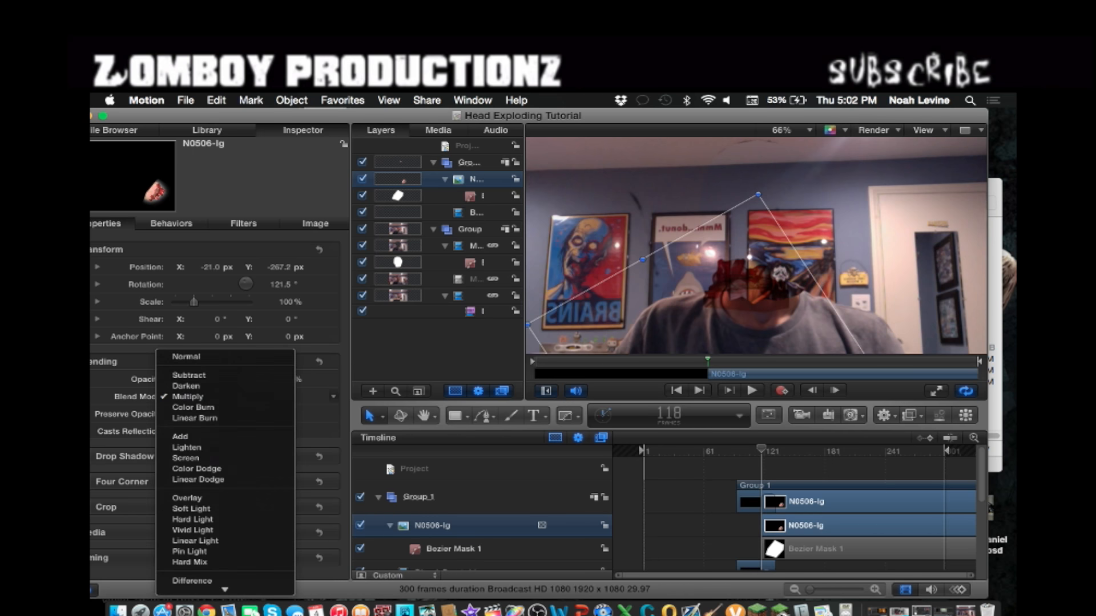
{"action": "left_click", "coordinate": [195, 397]}
{"action": "left_click", "coordinate": [189, 487]}
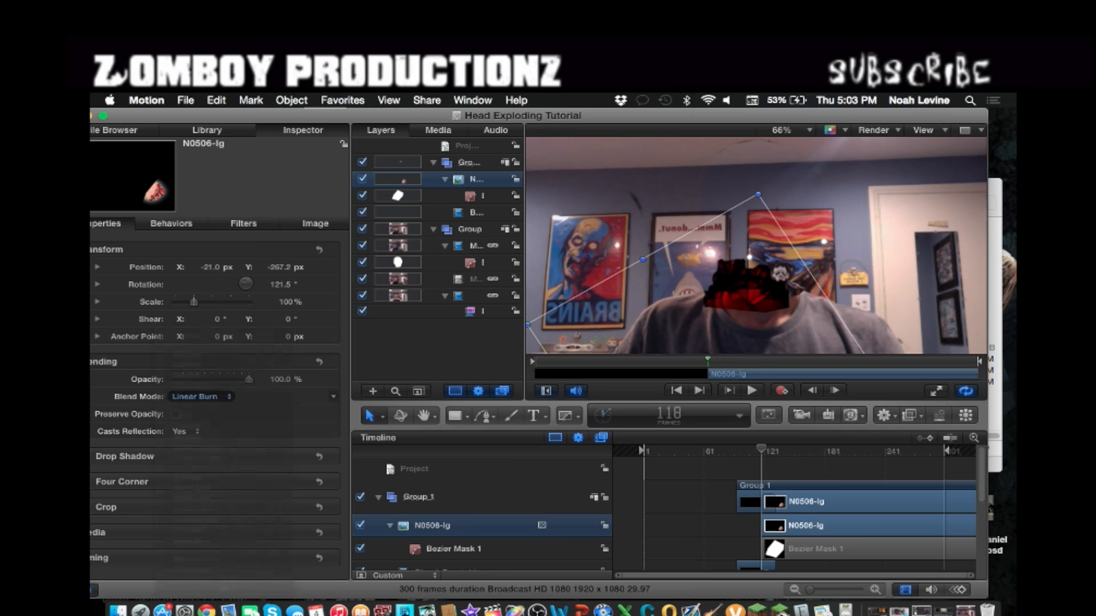
{"action": "left_click", "coordinate": [195, 396]}
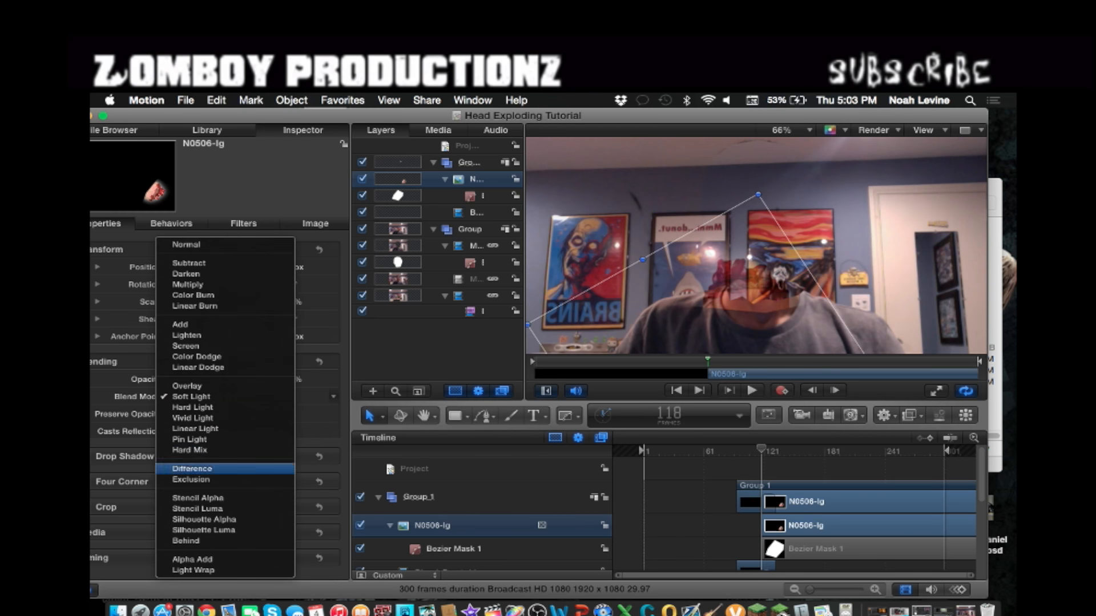
{"action": "left_click", "coordinate": [192, 468]}
{"action": "left_click", "coordinate": [195, 397]}
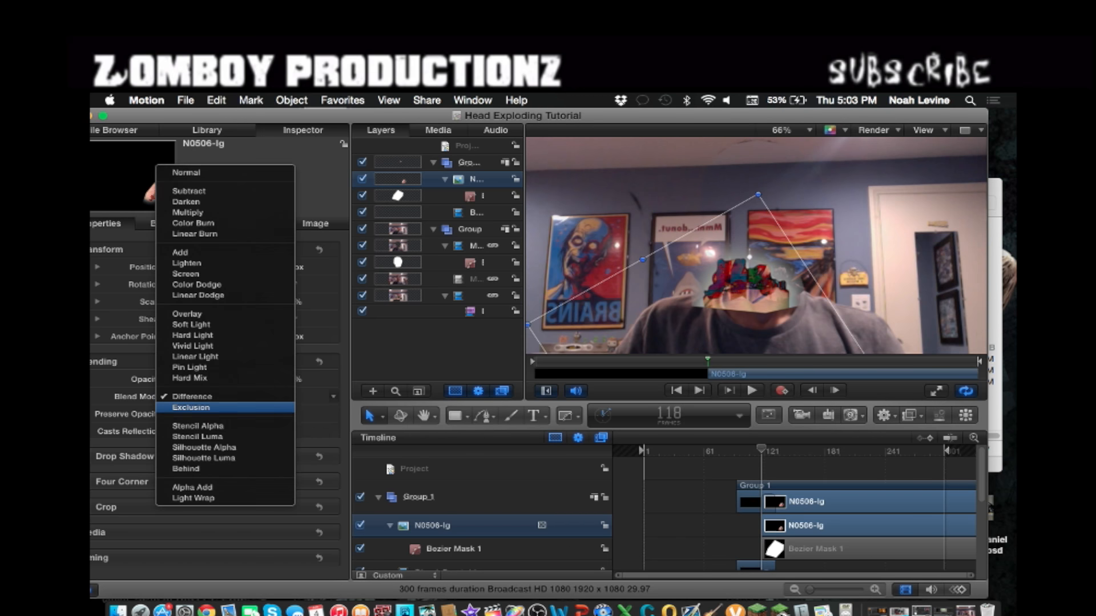
{"action": "left_click", "coordinate": [198, 426]}
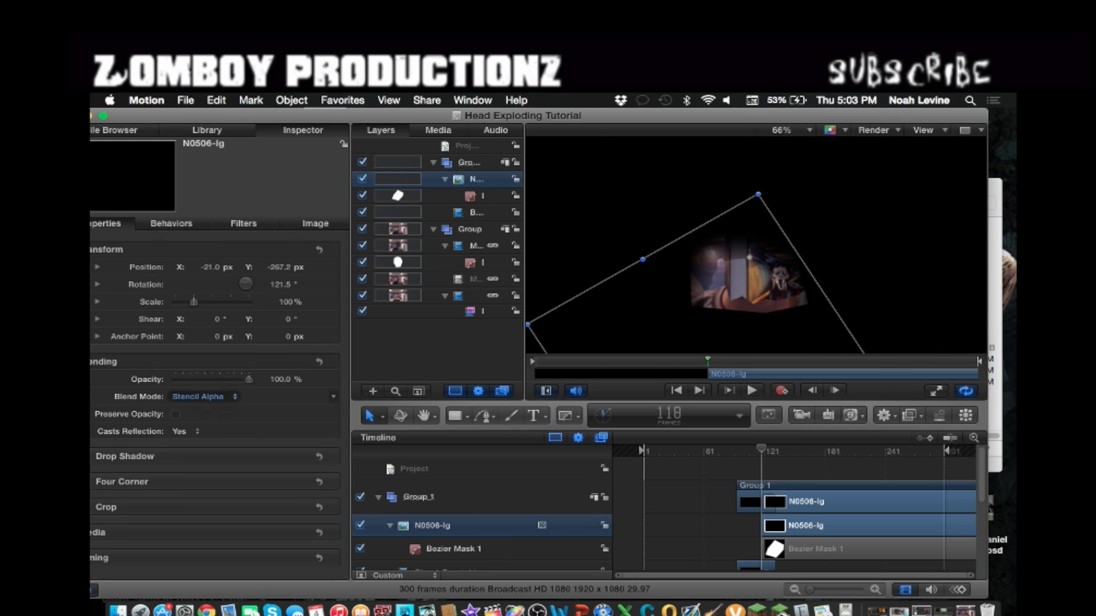
{"action": "left_click", "coordinate": [194, 397]}
{"action": "left_click", "coordinate": [186, 172]}
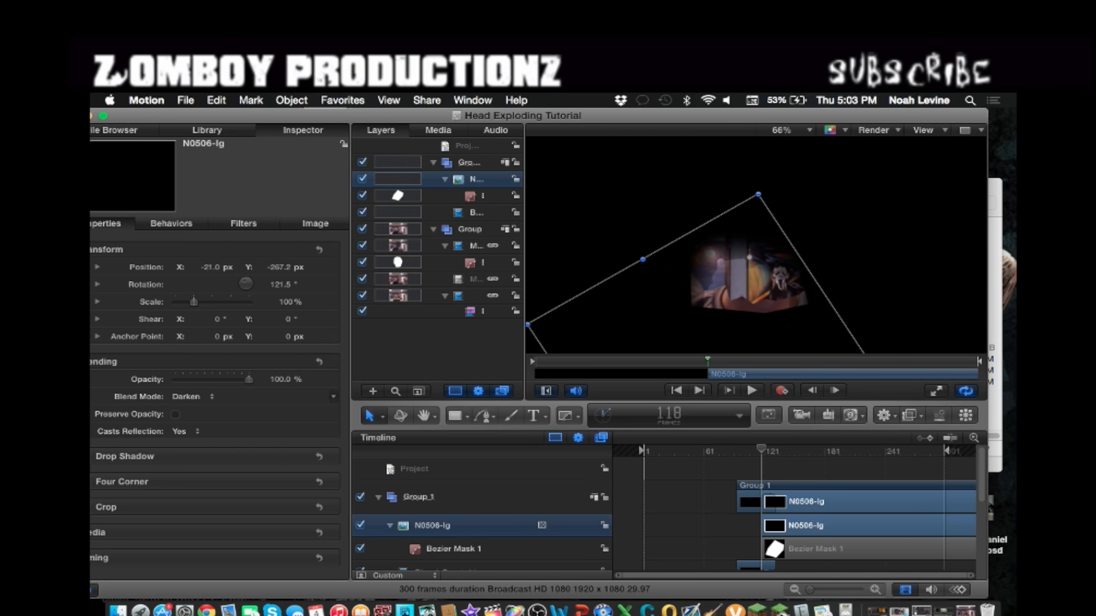
{"action": "left_click", "coordinate": [191, 396]}
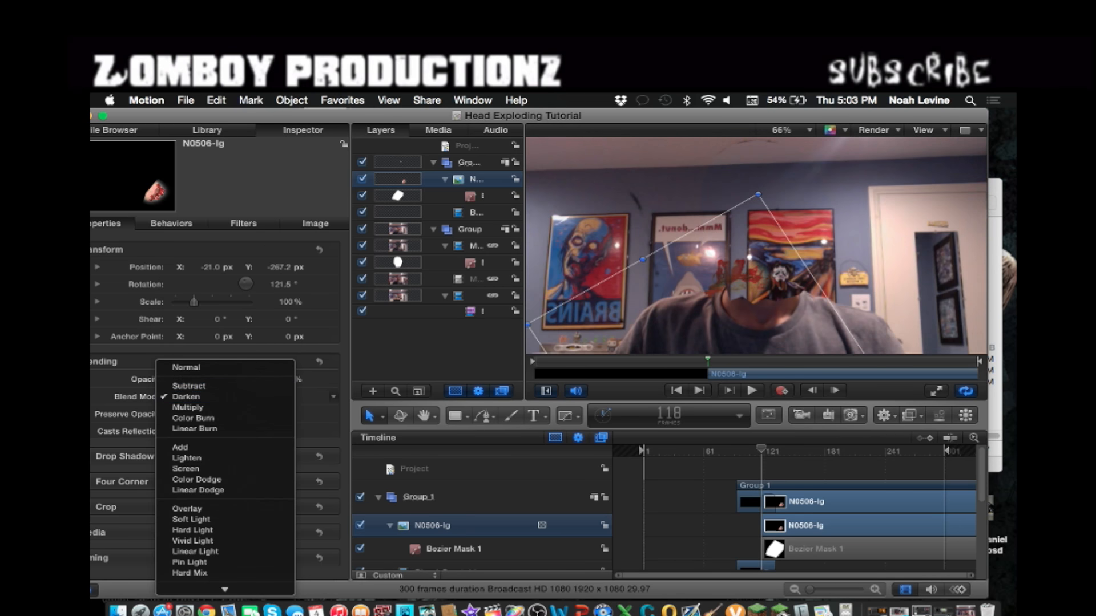
{"action": "left_click", "coordinate": [186, 367]}
Draw a second closed Bezier mask on N0506-lg, tracing the ragged bloody top edge and the skin outline of the stump.
{"action": "scroll", "coordinate": [665, 254], "scroll_direction": "up", "scroll_amount": 3}
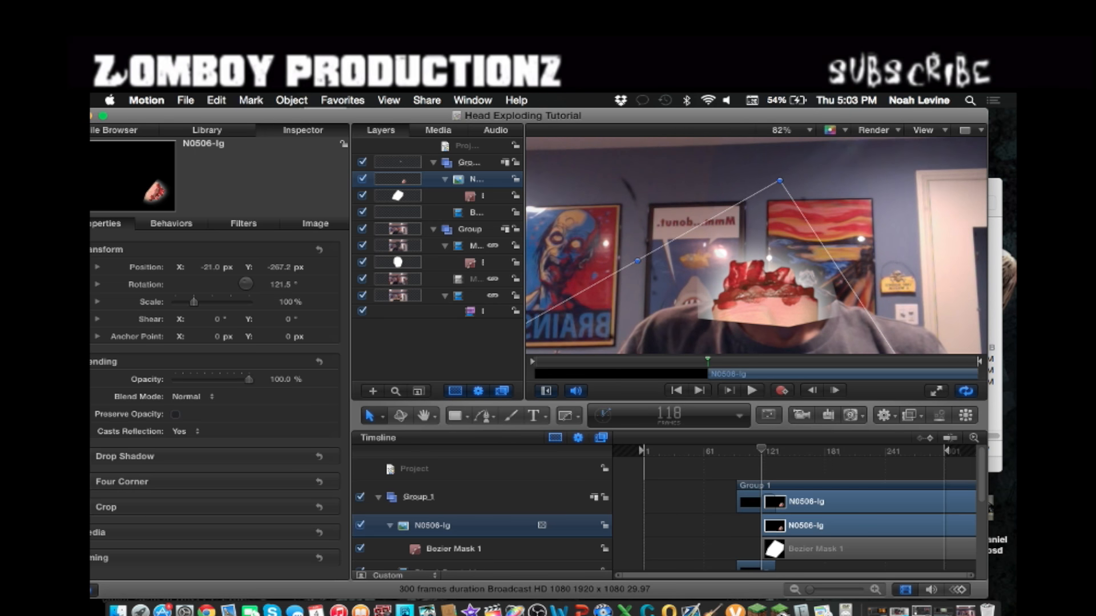
{"action": "scroll", "coordinate": [805, 253], "scroll_direction": "up", "scroll_amount": 3}
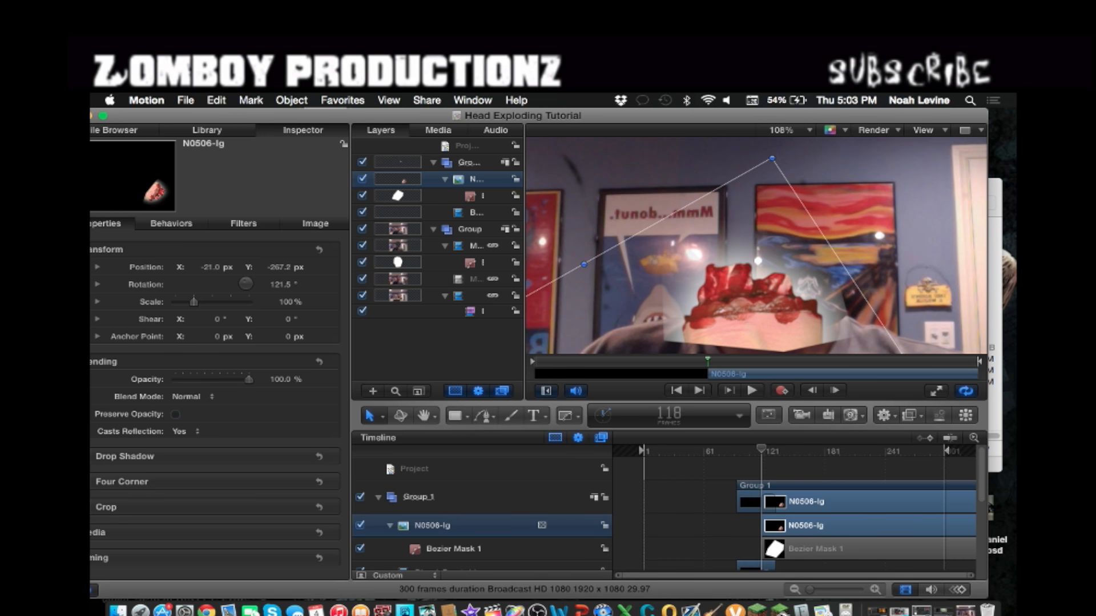
{"action": "key", "text": "alt+b"}
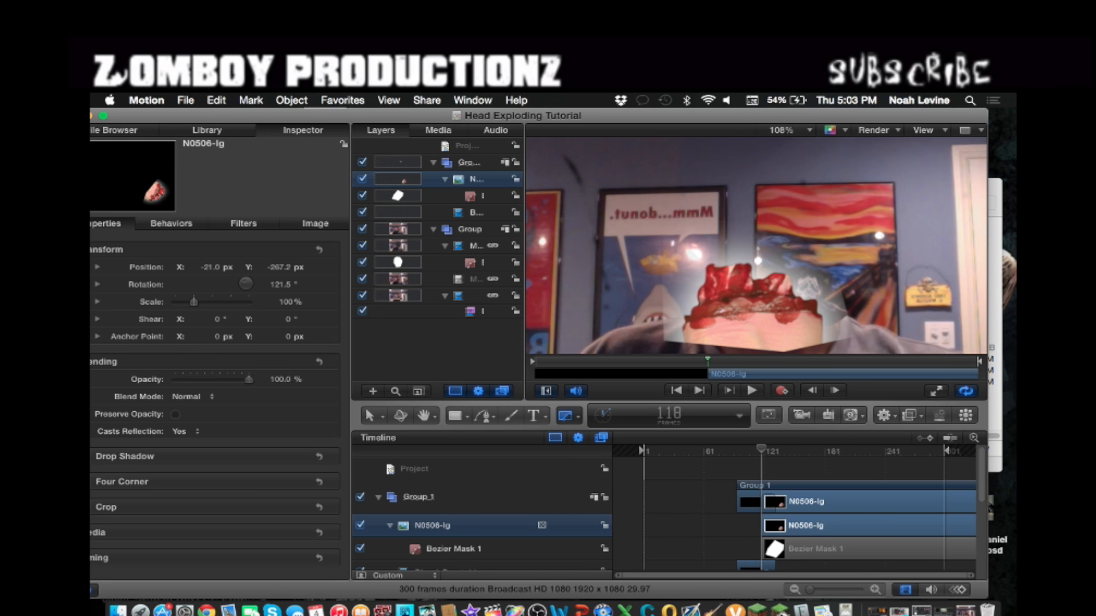
{"action": "left_click_drag", "start_coordinate": [682, 322], "coordinate": [683, 330]}
{"action": "left_click", "coordinate": [695, 283]}
{"action": "key", "text": "super+z"}
{"action": "left_click", "coordinate": [696, 307]}
{"action": "left_click", "coordinate": [695, 291]}
{"action": "left_click", "coordinate": [706, 284]}
{"action": "left_click", "coordinate": [708, 265]}
{"action": "left_click", "coordinate": [728, 265]}
{"action": "left_click", "coordinate": [746, 264]}
{"action": "left_click", "coordinate": [753, 277]}
{"action": "left_click", "coordinate": [766, 275]}
{"action": "left_click", "coordinate": [780, 271]}
{"action": "left_click", "coordinate": [793, 286]}
{"action": "left_click", "coordinate": [801, 296]}
{"action": "left_click", "coordinate": [808, 299]}
{"action": "left_click", "coordinate": [817, 300]}
{"action": "left_click", "coordinate": [817, 316]}
{"action": "left_click", "coordinate": [822, 330]}
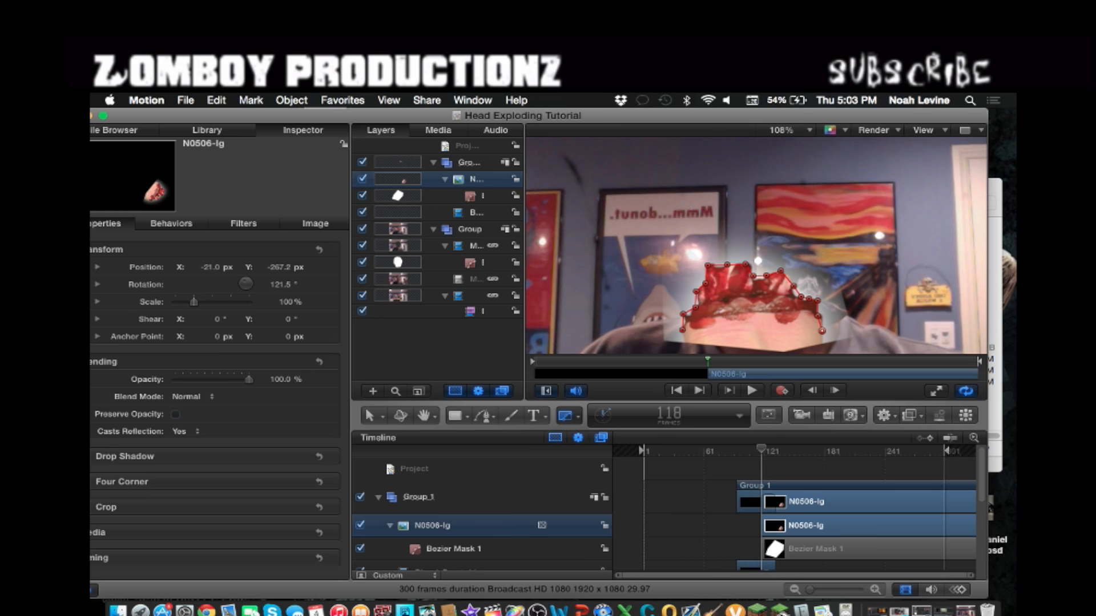
{"action": "left_click", "coordinate": [822, 343]}
{"action": "left_click", "coordinate": [778, 351]}
{"action": "left_click", "coordinate": [741, 351]}
{"action": "left_click", "coordinate": [706, 347]}
{"action": "left_click", "coordinate": [687, 347]}
{"action": "left_click", "coordinate": [683, 330]}
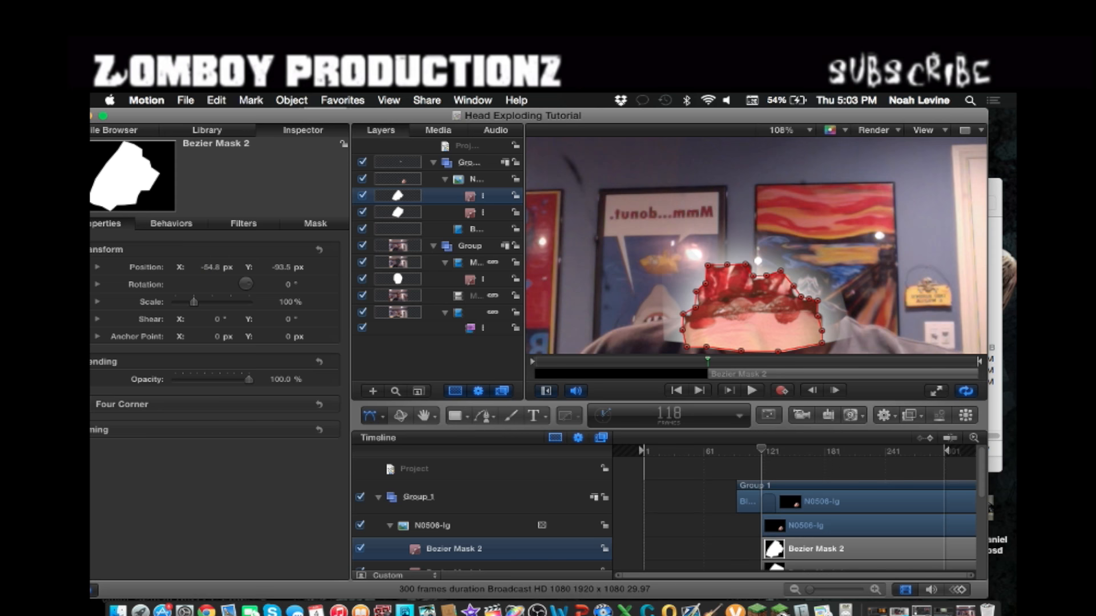
Shift Bezier Mask 2 to about X -52, Y -98.5 px and set its mask blend mode to Intersect.
{"action": "mouse_move", "coordinate": [753, 320]}
{"action": "left_mouse_down"}
{"action": "mouse_move", "coordinate": [735, 318]}
{"action": "mouse_move", "coordinate": [762, 311]}
{"action": "mouse_move", "coordinate": [743, 321]}
{"action": "mouse_move", "coordinate": [765, 335]}
{"action": "left_mouse_up"}
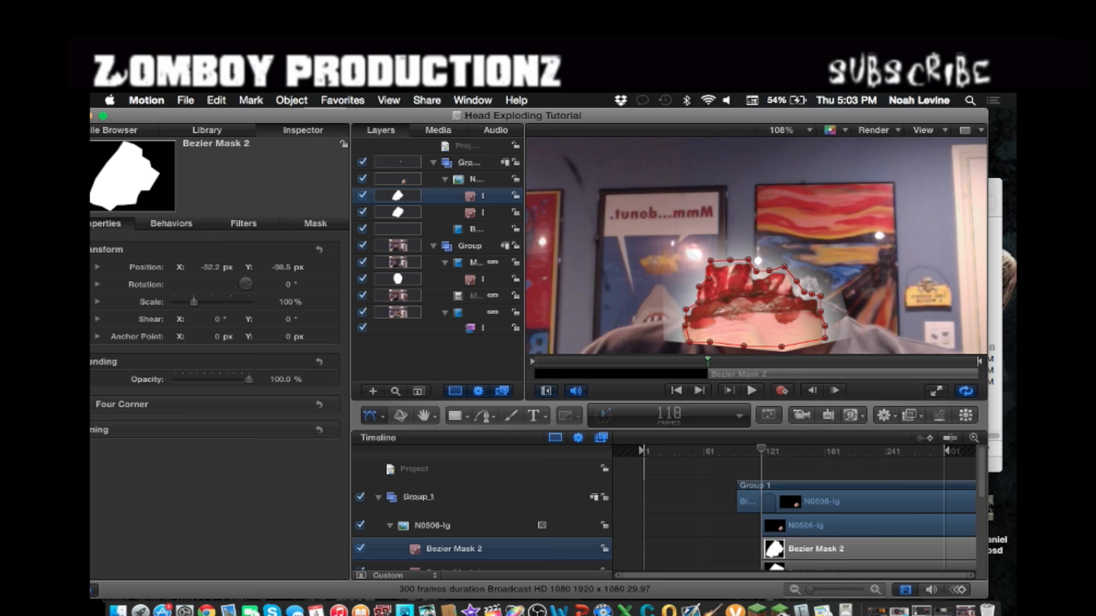
{"action": "left_click", "coordinate": [315, 224]}
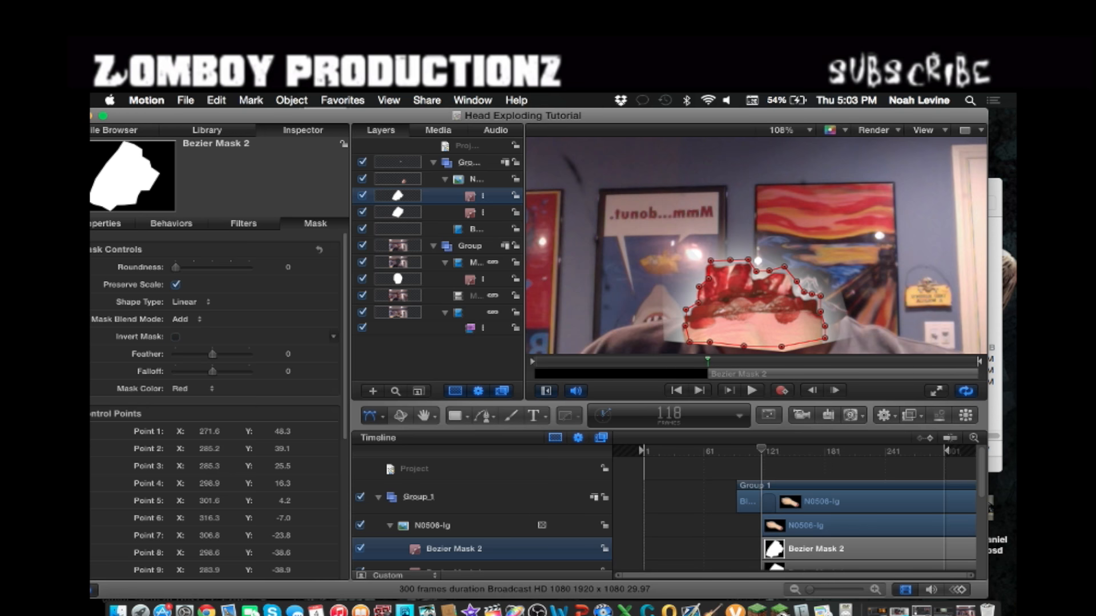
{"action": "left_click", "coordinate": [181, 319]}
{"action": "left_click", "coordinate": [189, 330]}
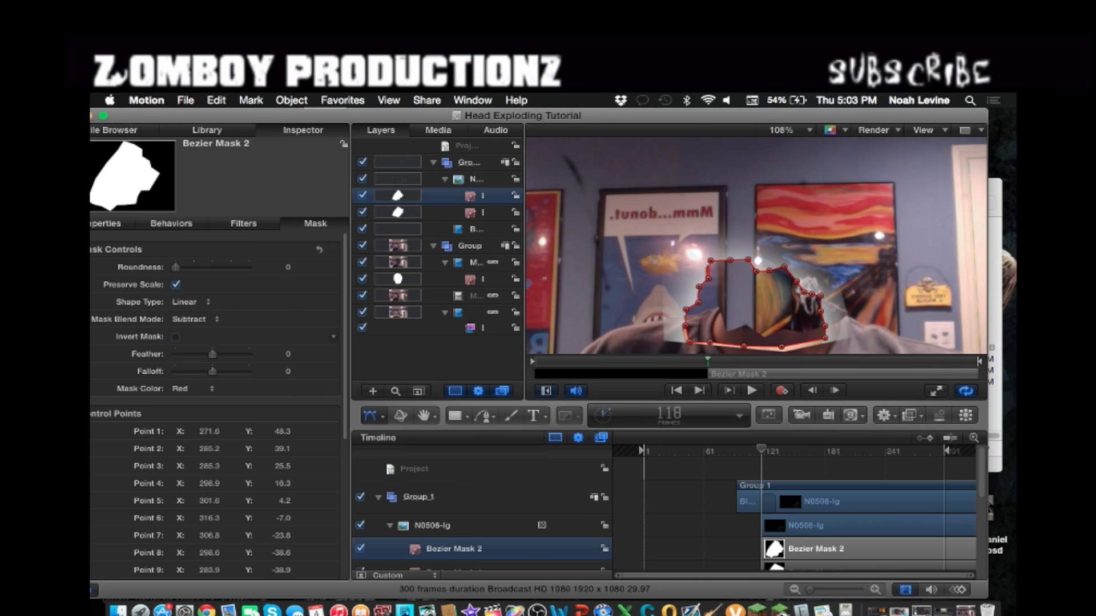
{"action": "left_click", "coordinate": [182, 319]}
{"action": "left_click", "coordinate": [189, 341]}
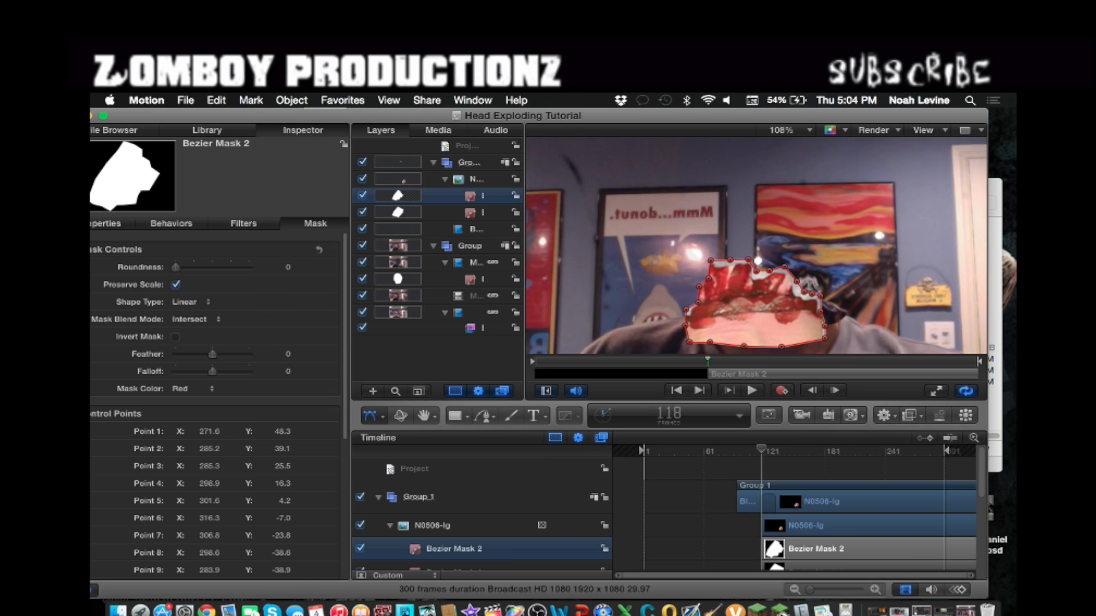
Adjust the control points of Bezier Mask 2 along the stump's upper edge to trim it closer to the gore.
{"action": "left_click_drag", "start_coordinate": [797, 282], "coordinate": [803, 294]}
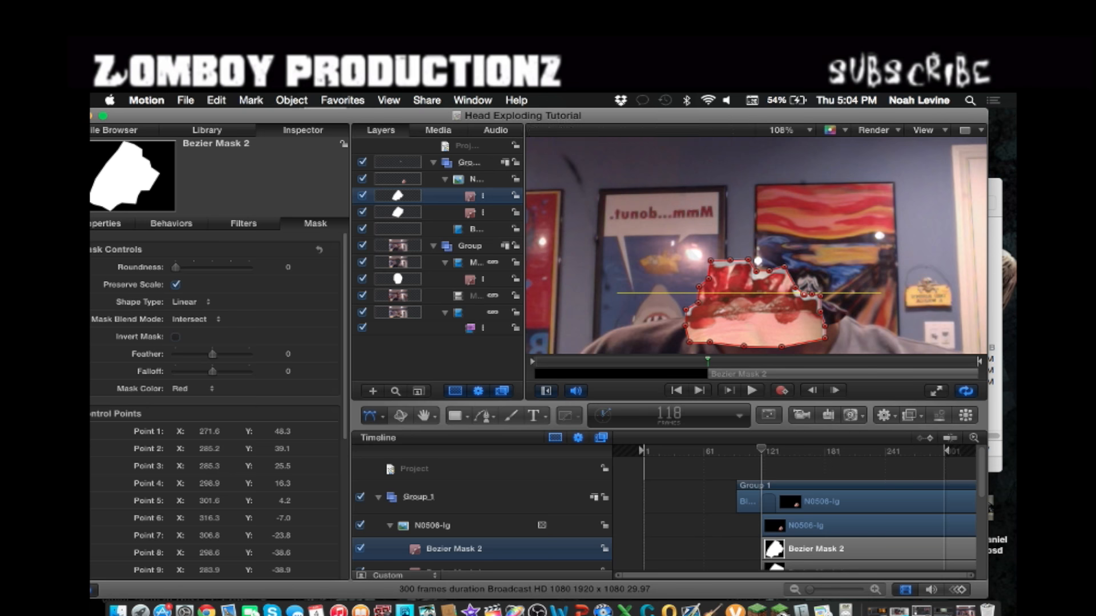
{"action": "left_click", "coordinate": [811, 295]}
{"action": "left_click_drag", "start_coordinate": [729, 261], "coordinate": [802, 299]}
{"action": "left_click", "coordinate": [812, 294]}
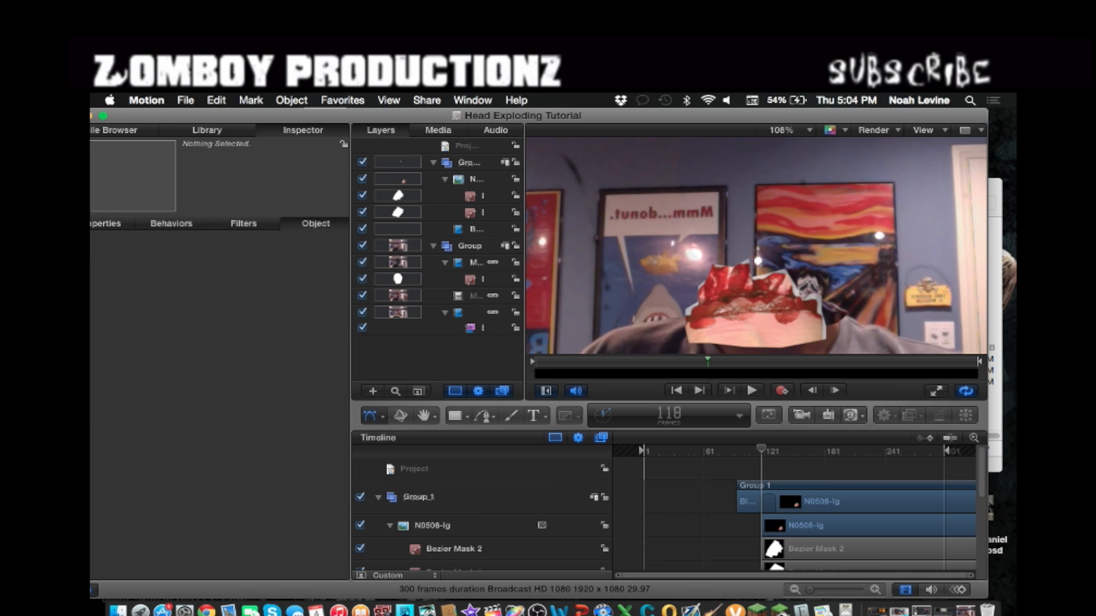
Set the feather of Bezier Mask 2 to -13 to soften the stump's edges.
{"action": "left_click", "coordinate": [813, 296]}
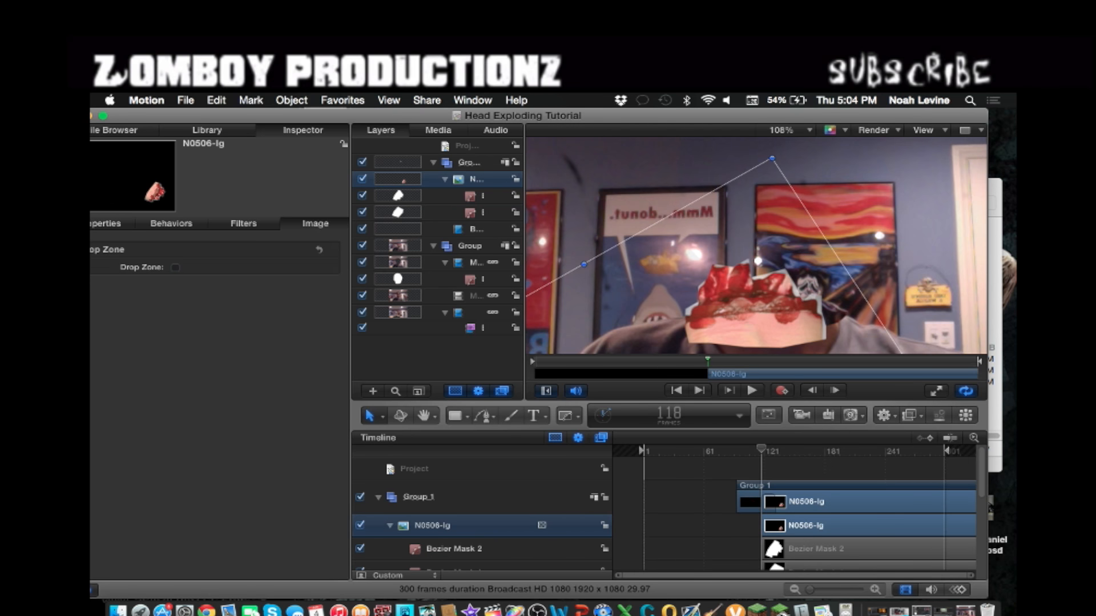
{"action": "left_click", "coordinate": [565, 416]}
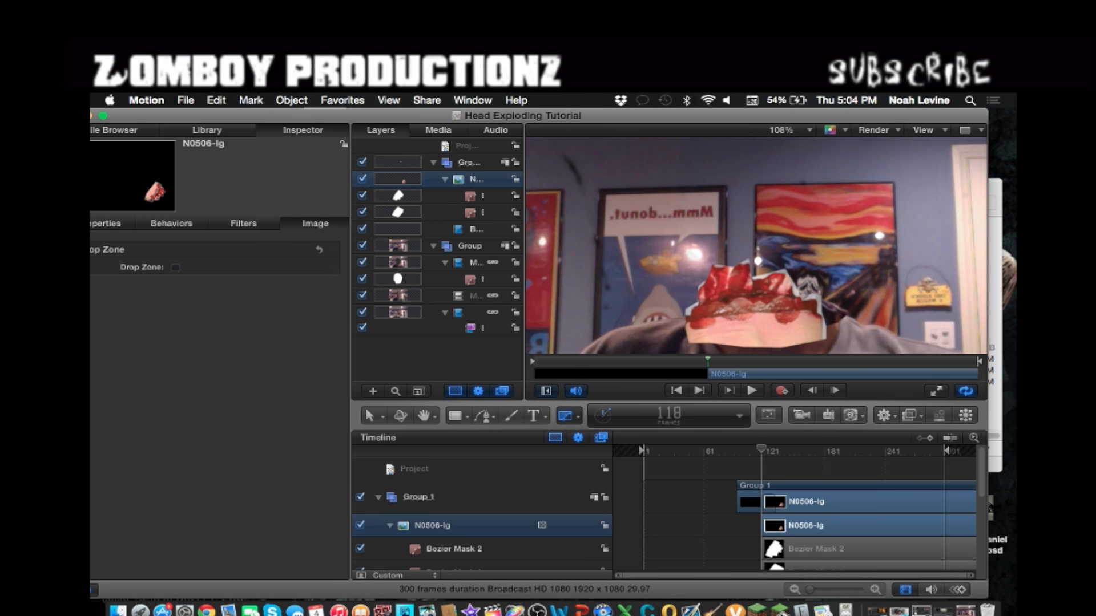
{"action": "left_click", "coordinate": [805, 549]}
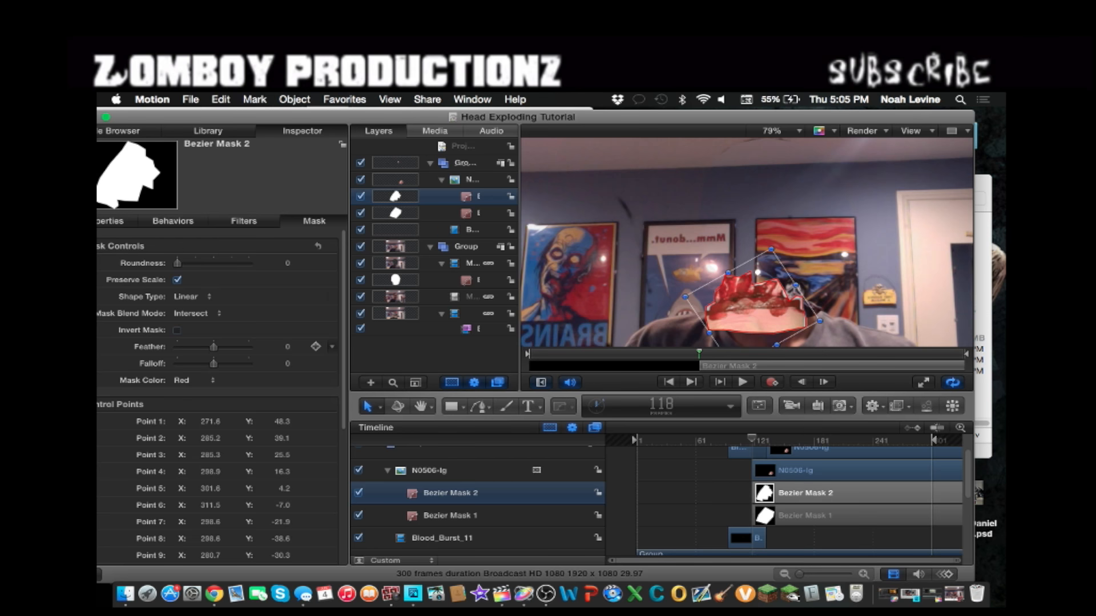
{"action": "mouse_move", "coordinate": [213, 347]}
{"action": "left_mouse_down"}
{"action": "mouse_move", "coordinate": [186, 346]}
{"action": "mouse_move", "coordinate": [209, 347]}
{"action": "left_mouse_up"}
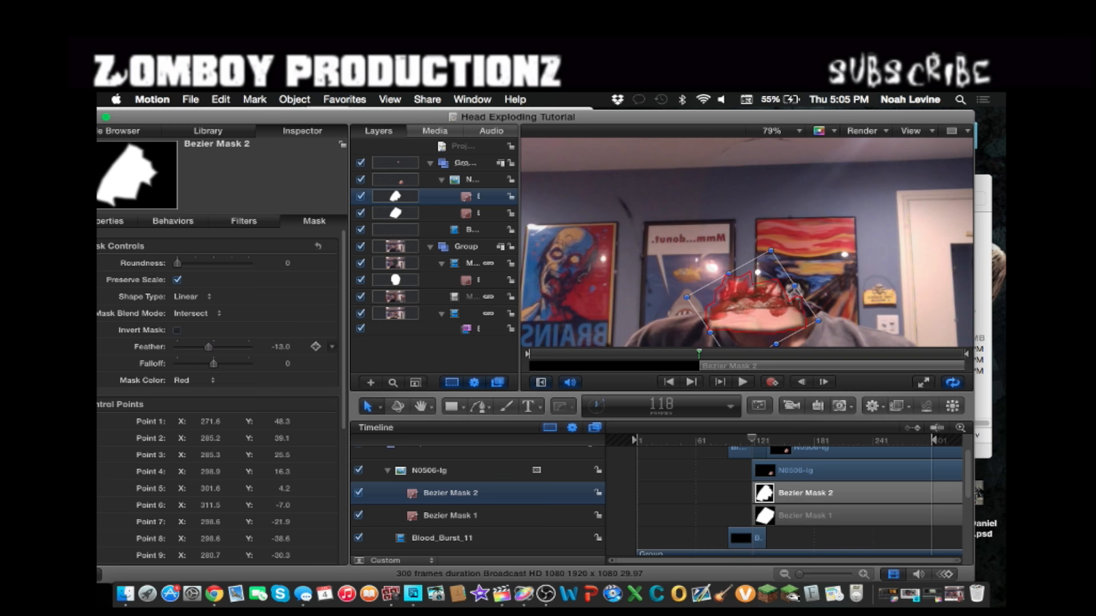
{"action": "left_click", "coordinate": [434, 356]}
Move the N0506-lg stump slightly lower and to the right over the neck with the Transform tool.
{"action": "left_click", "coordinate": [471, 263]}
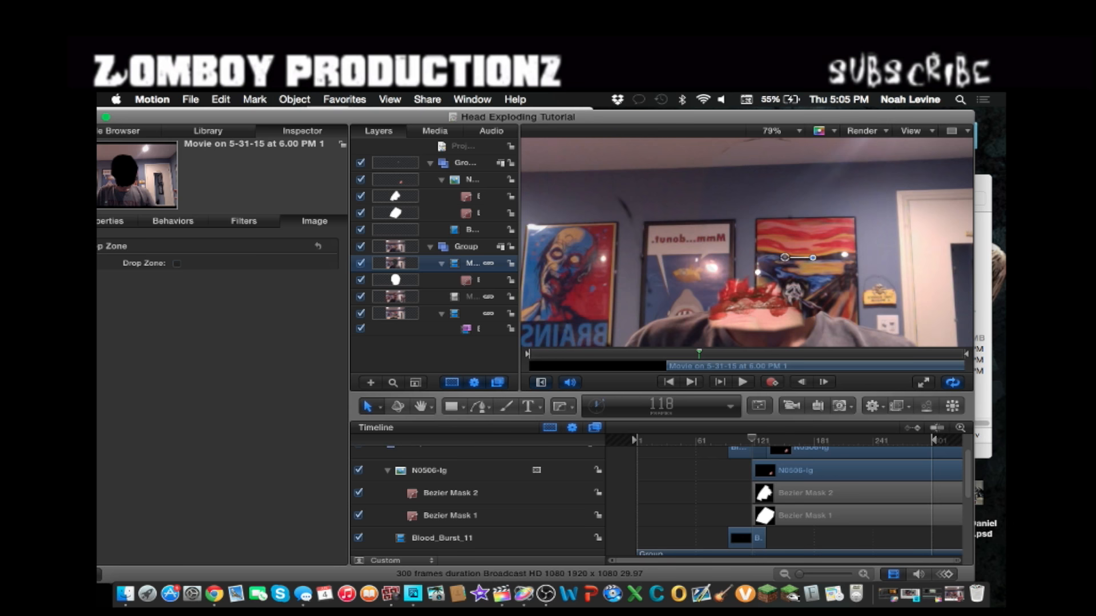
{"action": "left_click", "coordinate": [370, 406]}
{"action": "left_click", "coordinate": [421, 428]}
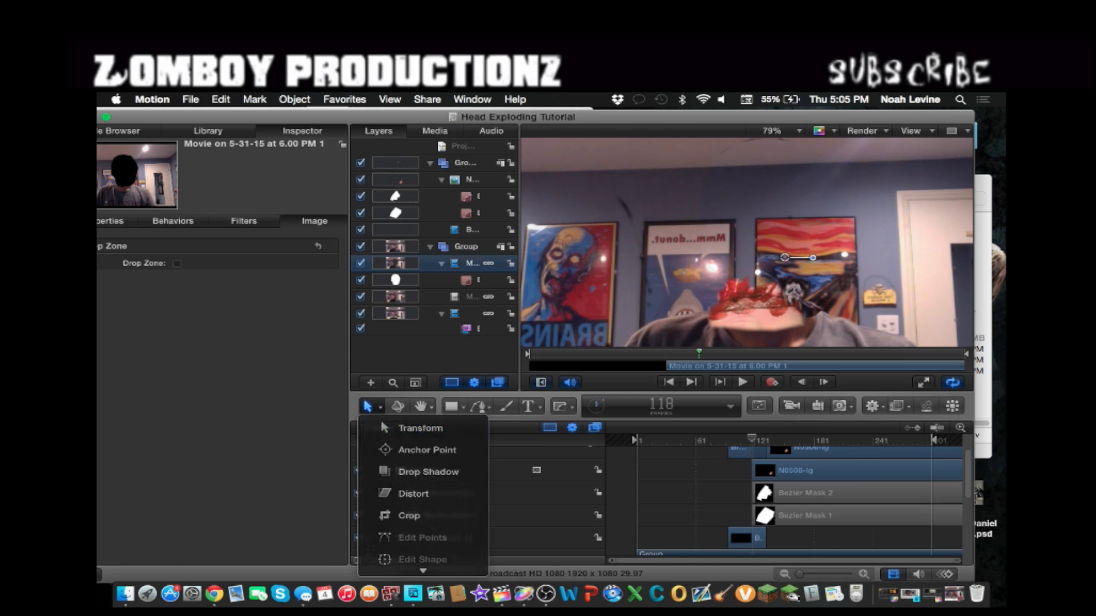
{"action": "scroll", "coordinate": [811, 502], "scroll_direction": "up", "scroll_amount": 3}
{"action": "left_click", "coordinate": [810, 513]}
{"action": "mouse_move", "coordinate": [758, 303]}
{"action": "left_mouse_down"}
{"action": "mouse_move", "coordinate": [756, 292]}
{"action": "mouse_move", "coordinate": [791, 300]}
{"action": "mouse_move", "coordinate": [771, 301]}
{"action": "left_mouse_up"}
Move the N0506-lg layer into Group directly above the 5.45 PM background movie, and nudge the stump slightly down on the neck.
{"action": "scroll", "coordinate": [799, 503], "scroll_direction": "down", "scroll_amount": 2}
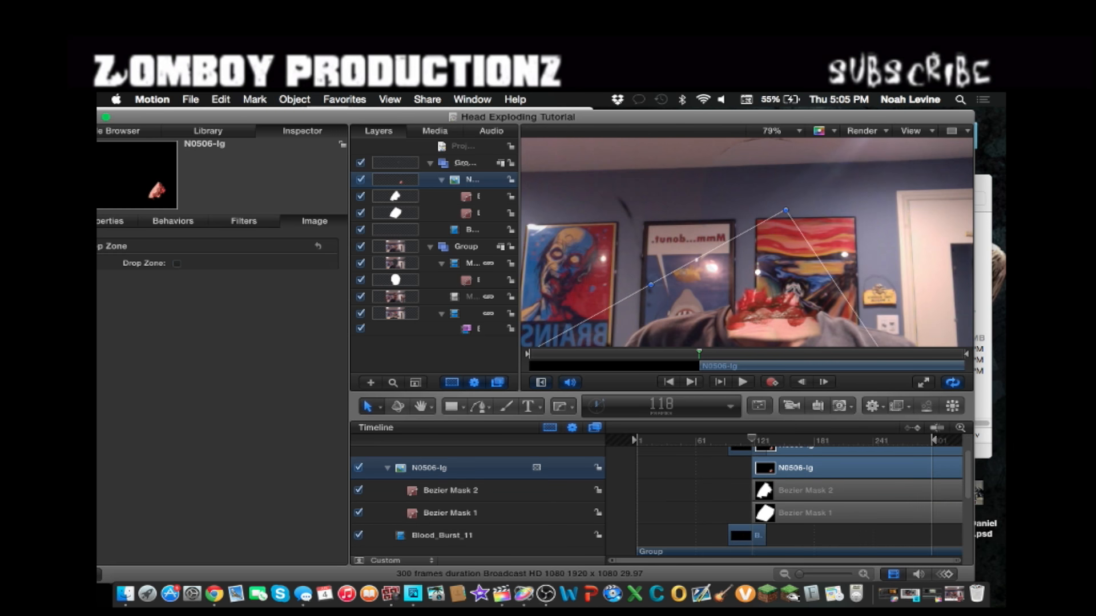
{"action": "left_click_drag", "start_coordinate": [429, 468], "coordinate": [425, 531]}
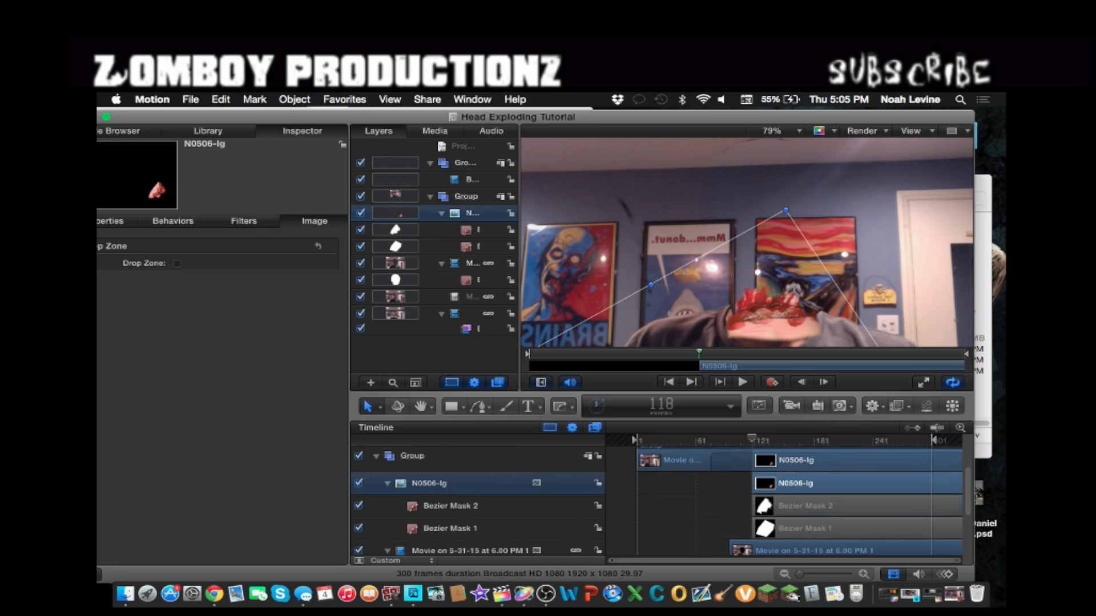
{"action": "scroll", "coordinate": [656, 502], "scroll_direction": "down", "scroll_amount": 3}
{"action": "scroll", "coordinate": [656, 502], "scroll_direction": "up", "scroll_amount": 2}
{"action": "left_click_drag", "start_coordinate": [429, 458], "coordinate": [425, 521]}
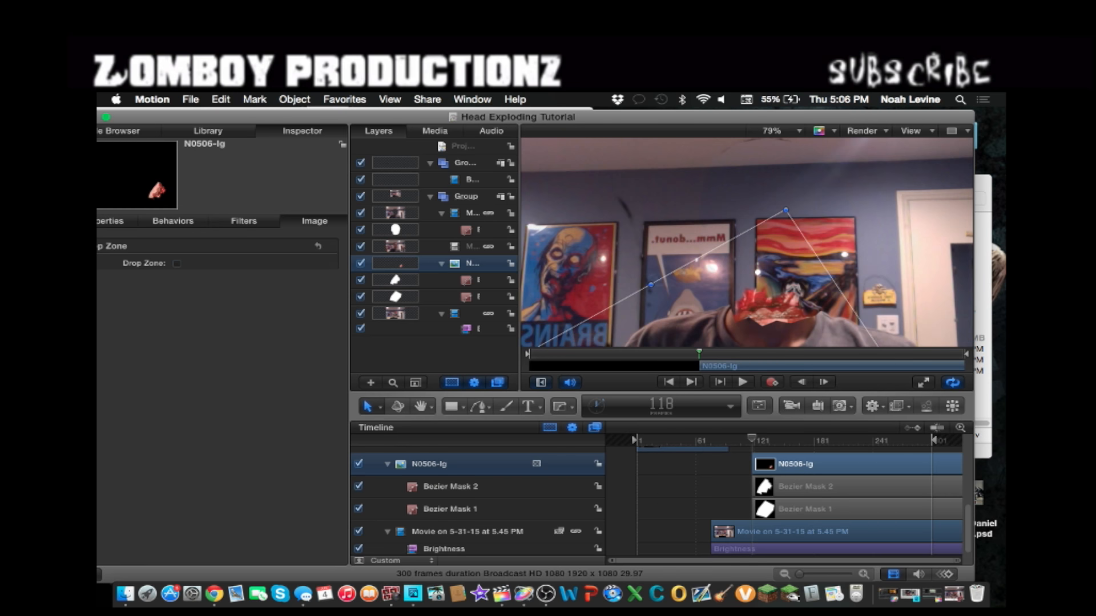
{"action": "left_click_drag", "start_coordinate": [771, 308], "coordinate": [771, 314]}
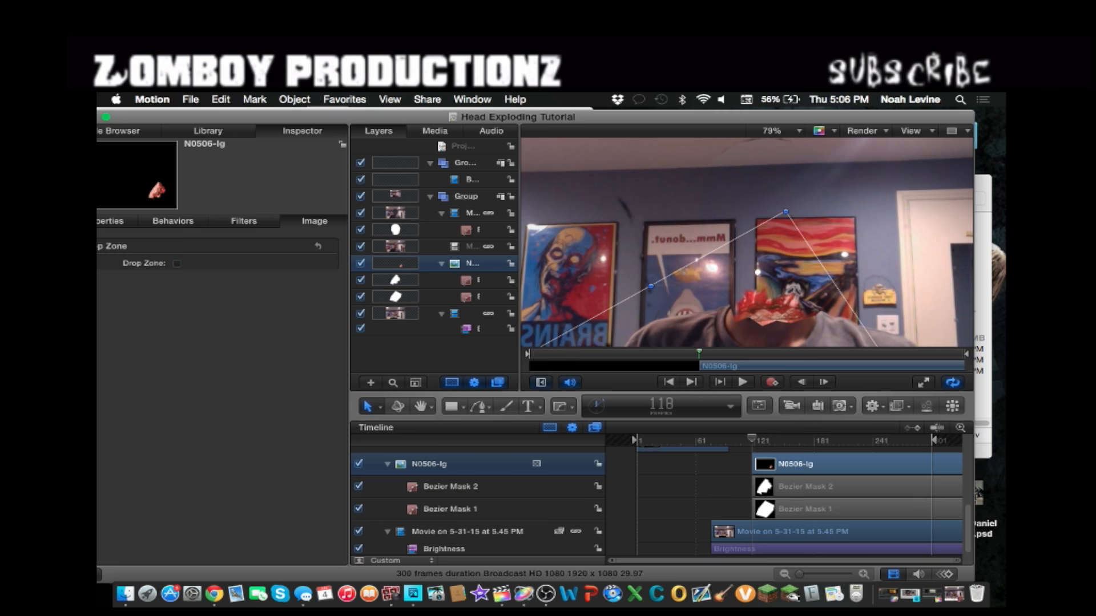
Try to start a freehand mask at the edge of the neck on the Movie on 5-31-15 at 6.00 PM 1 layer.
{"action": "scroll", "coordinate": [782, 314], "scroll_direction": "up", "scroll_amount": 3}
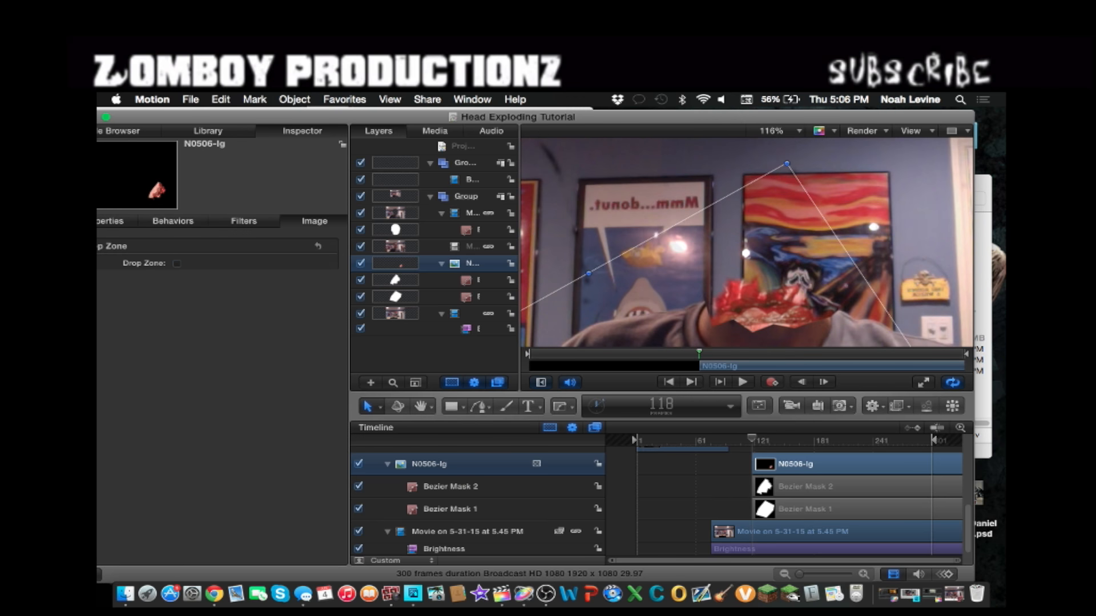
{"action": "left_click", "coordinate": [794, 531]}
{"action": "scroll", "coordinate": [793, 514], "scroll_direction": "up", "scroll_amount": 10}
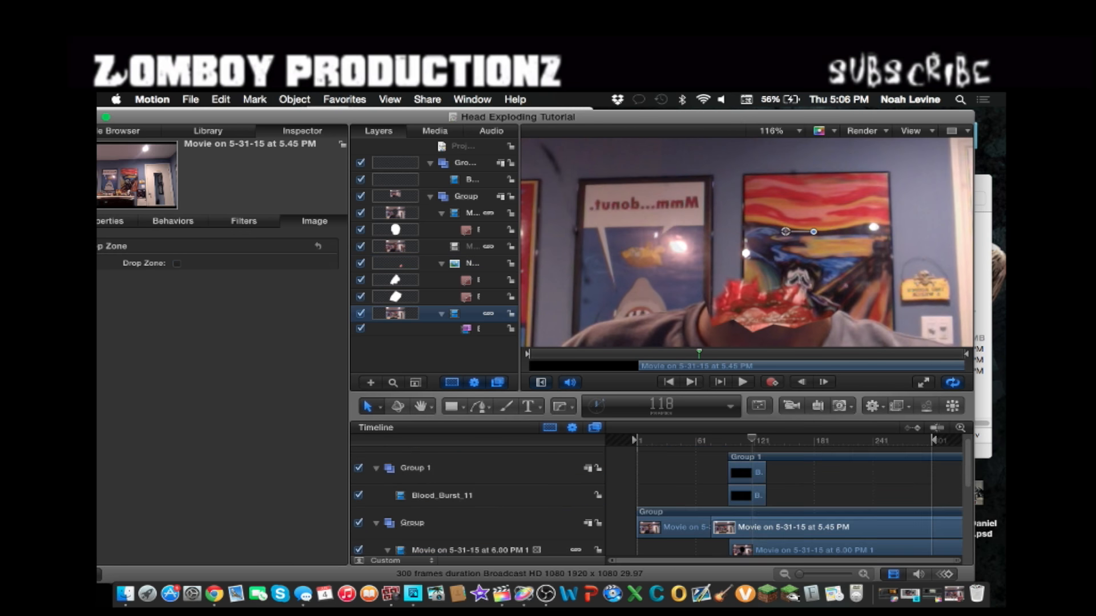
{"action": "left_click", "coordinate": [799, 550]}
{"action": "scroll", "coordinate": [799, 537], "scroll_direction": "up", "scroll_amount": 2}
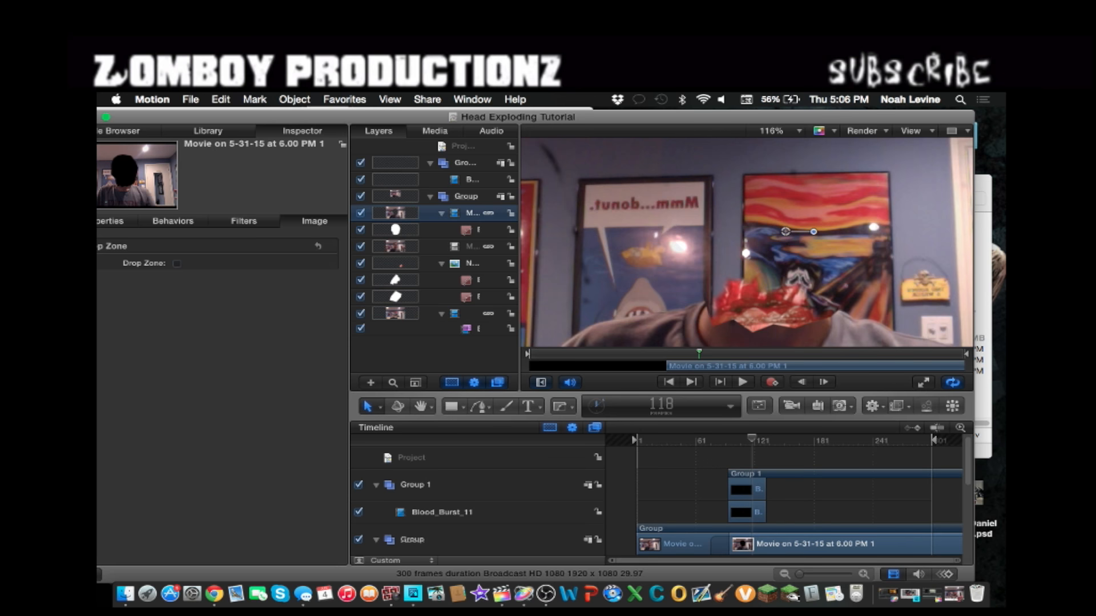
{"action": "scroll", "coordinate": [799, 502], "scroll_direction": "down", "scroll_amount": 5}
{"action": "scroll", "coordinate": [799, 502], "scroll_direction": "up", "scroll_amount": 3}
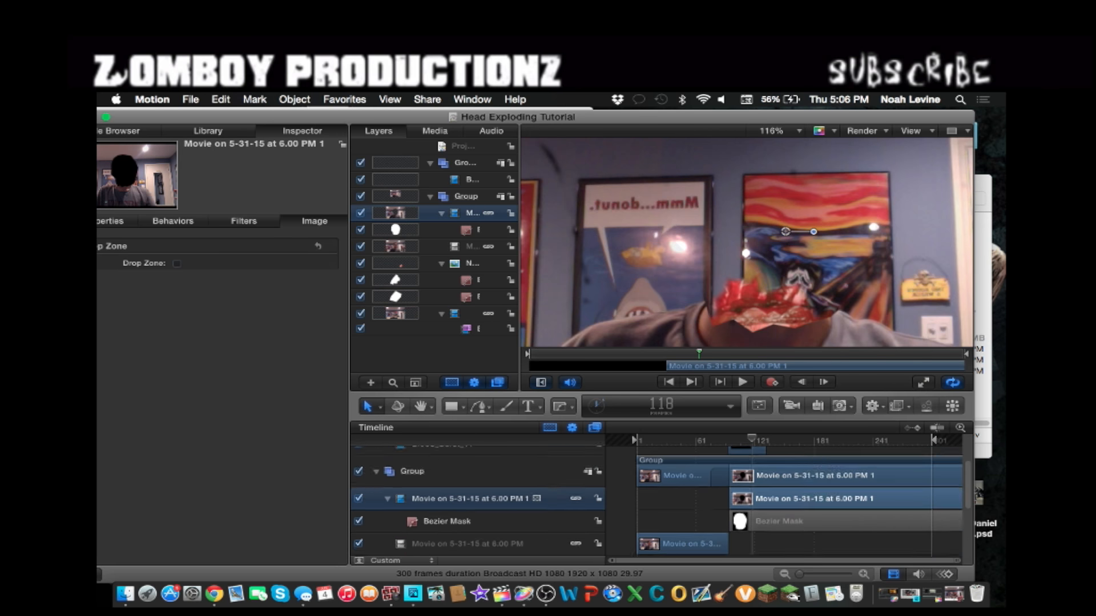
{"action": "scroll", "coordinate": [799, 502], "scroll_direction": "up", "scroll_amount": 1}
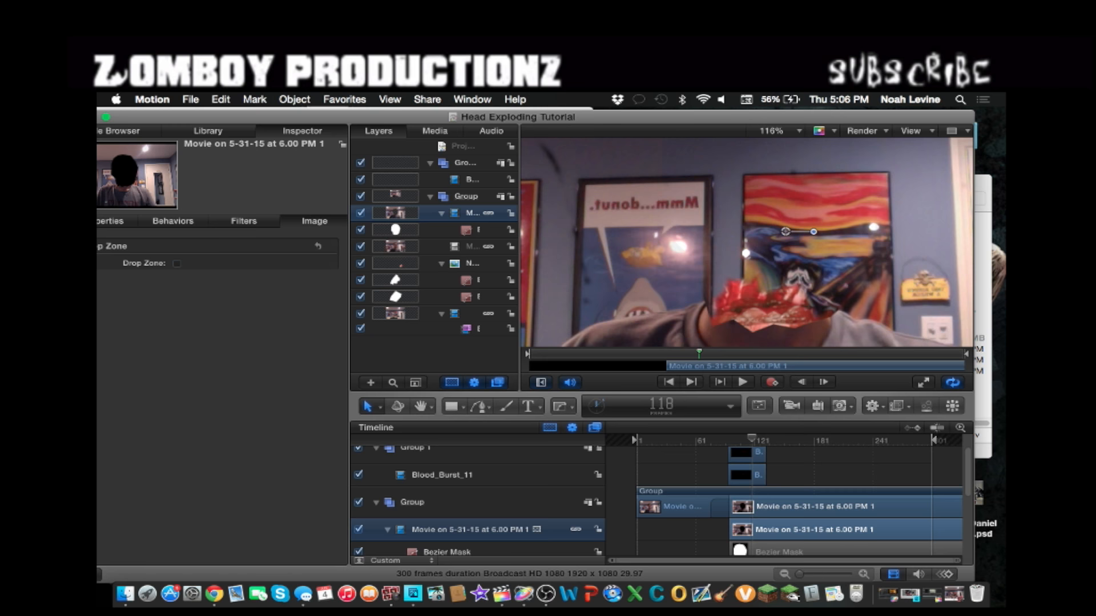
{"action": "left_click", "coordinate": [559, 406]}
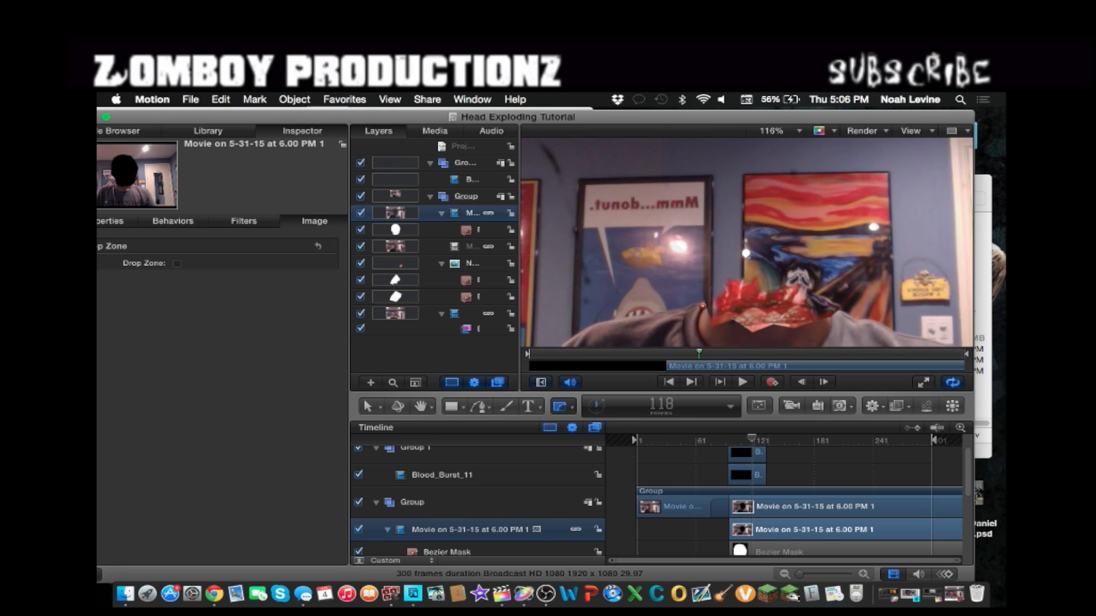
{"action": "left_click", "coordinate": [572, 407]}
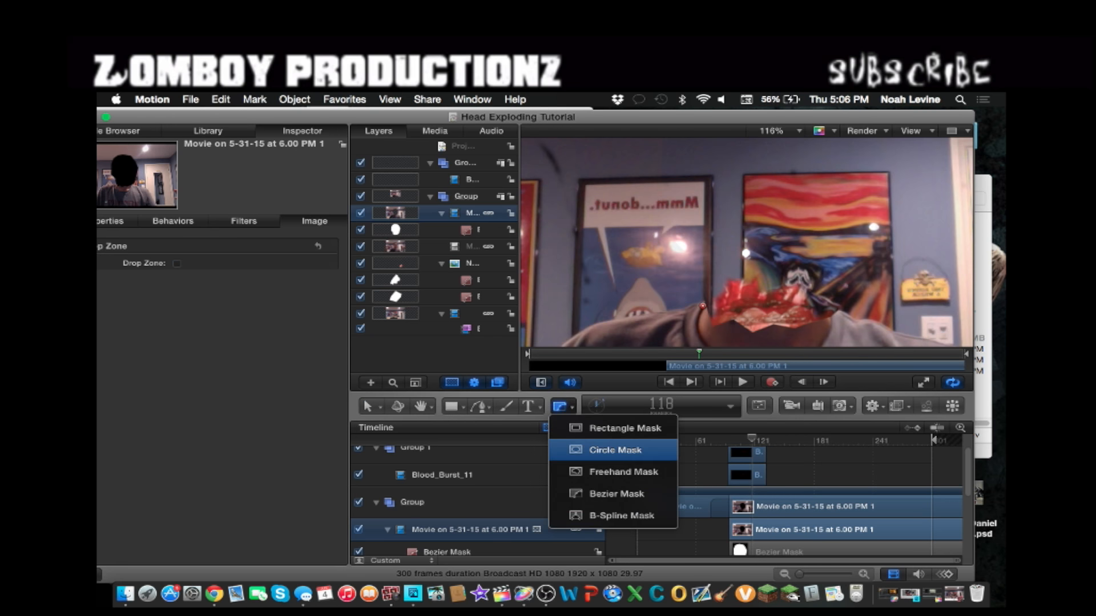
{"action": "left_click", "coordinate": [605, 470]}
{"action": "left_click", "coordinate": [703, 306]}
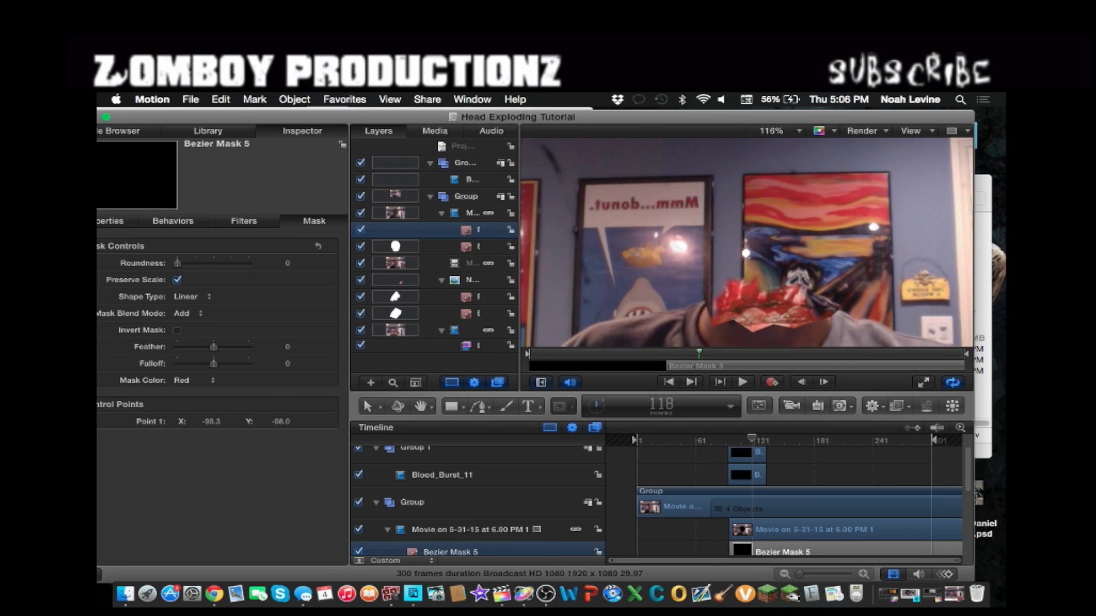
Draw a closed, non-inverted freehand mask around the neck and lower face on the Movie on 5-31-15 at 6.00 PM 1 layer.
{"action": "left_click", "coordinate": [766, 530]}
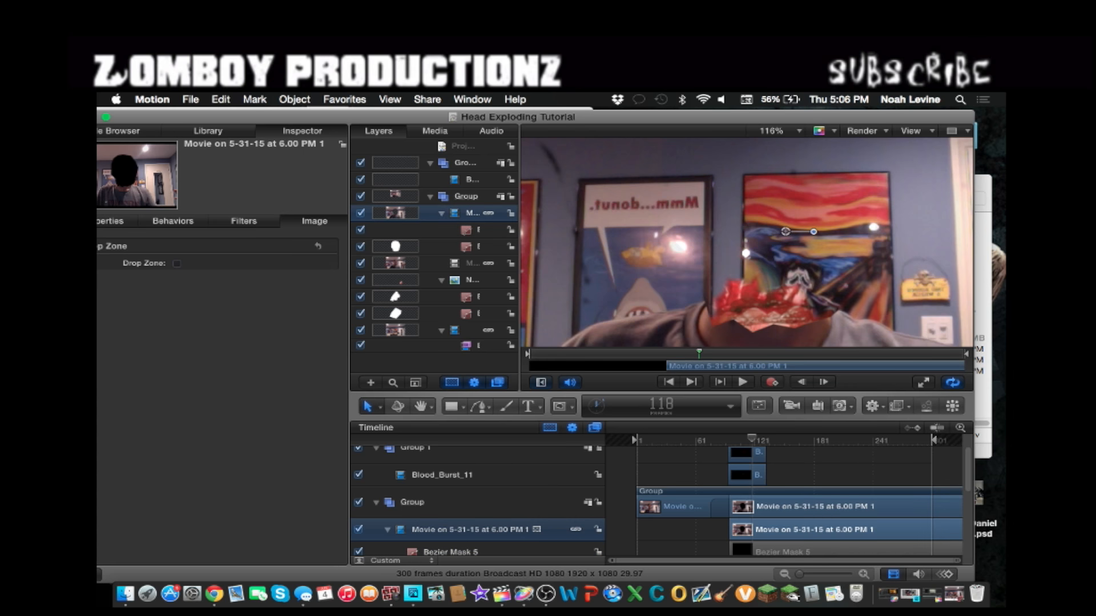
{"action": "left_click", "coordinate": [560, 407]}
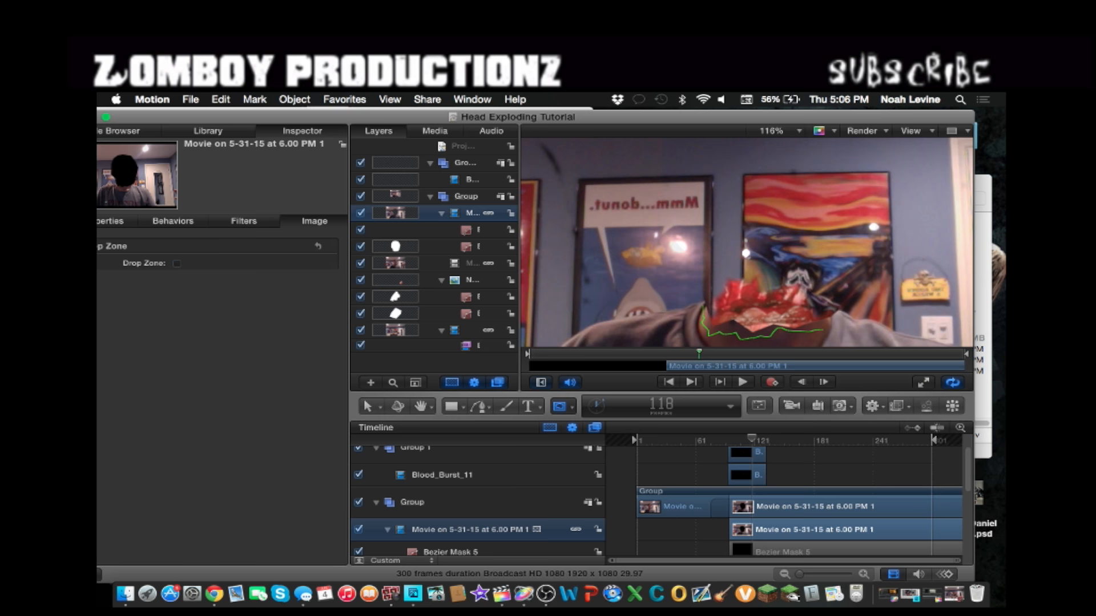
{"action": "mouse_move", "coordinate": [844, 278]}
{"action": "left_mouse_down"}
{"action": "mouse_move", "coordinate": [793, 251]}
{"action": "mouse_move", "coordinate": [725, 272]}
{"action": "left_mouse_up"}
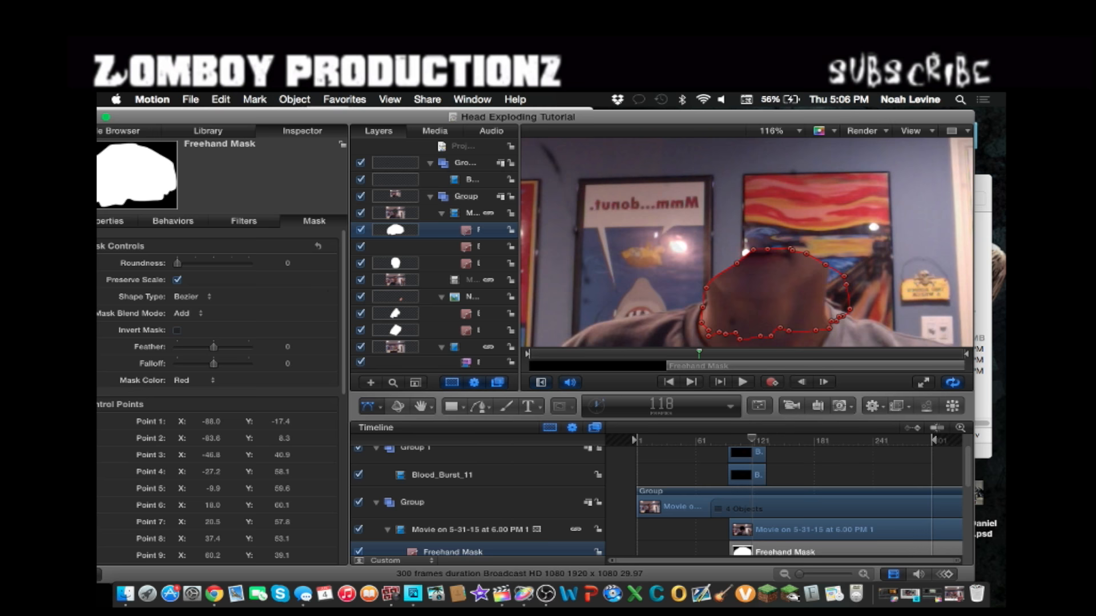
{"action": "left_click", "coordinate": [177, 330]}
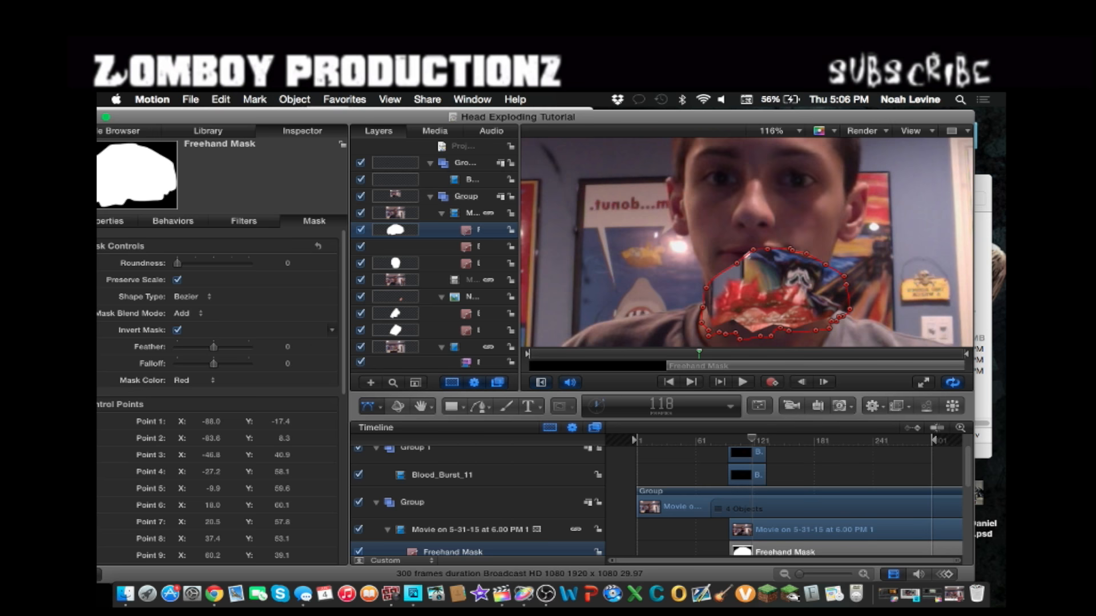
{"action": "left_click", "coordinate": [177, 330]}
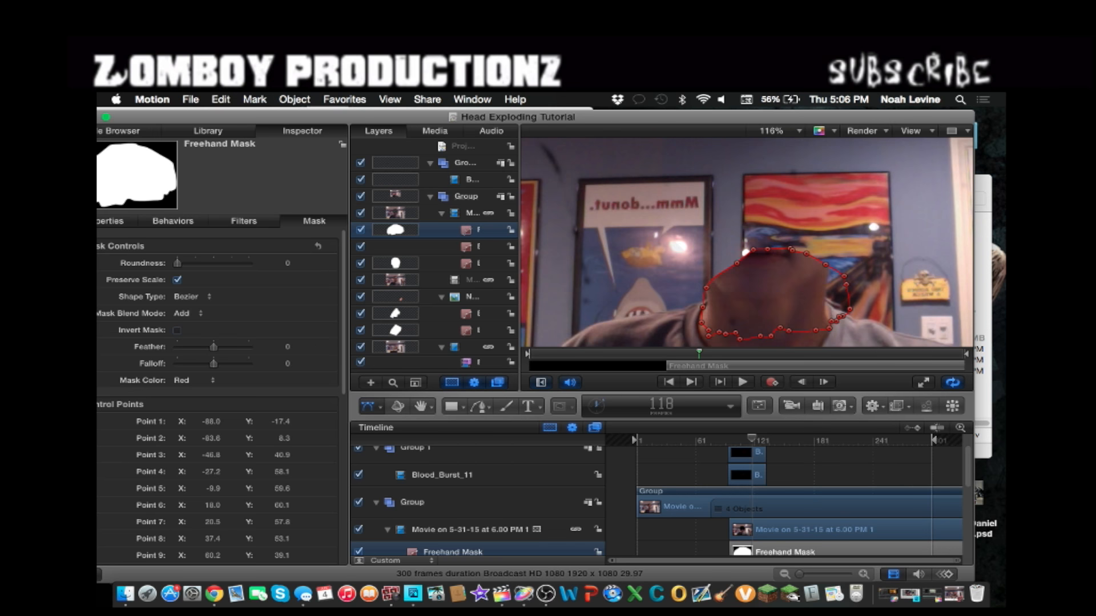
Pull the upper control points of the Freehand Mask down to the base of the stump so the gore shows above a ragged neck edge.
{"action": "left_click_drag", "start_coordinate": [768, 249], "coordinate": [763, 312]}
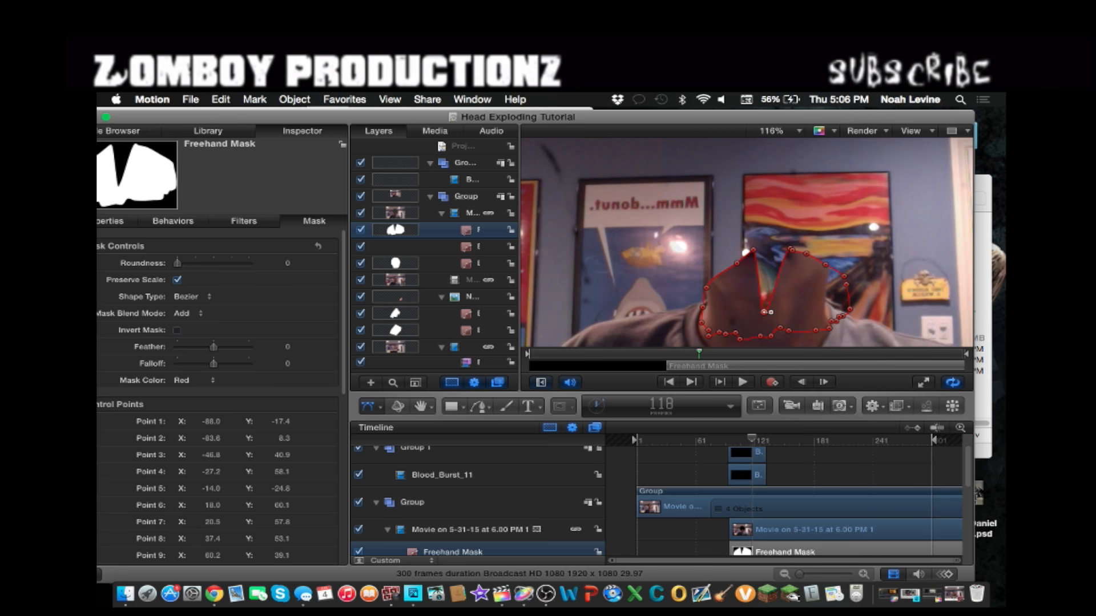
{"action": "left_click_drag", "start_coordinate": [754, 249], "coordinate": [731, 313]}
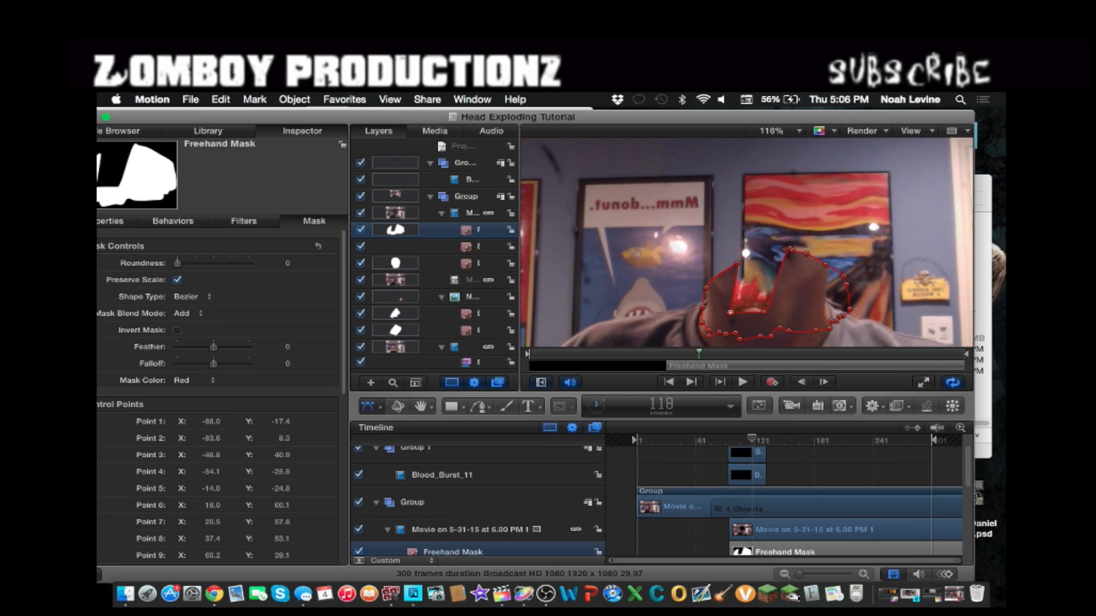
{"action": "left_click_drag", "start_coordinate": [737, 263], "coordinate": [775, 338]}
{"action": "left_click_drag", "start_coordinate": [791, 250], "coordinate": [800, 323]}
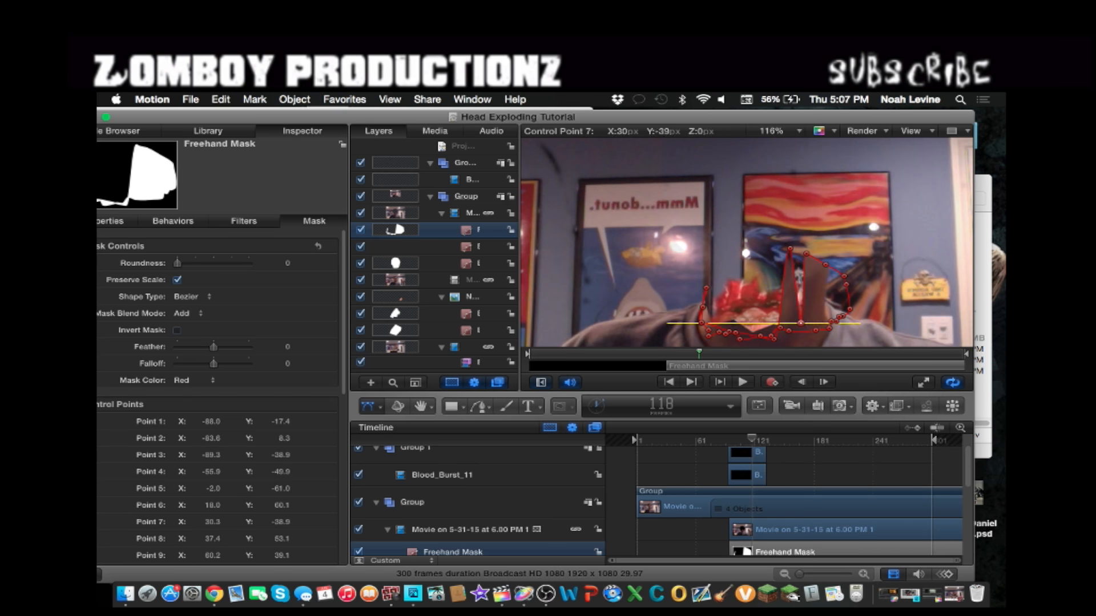
{"action": "left_click_drag", "start_coordinate": [790, 250], "coordinate": [783, 322]}
{"action": "mouse_move", "coordinate": [806, 254]}
{"action": "left_mouse_down"}
{"action": "mouse_move", "coordinate": [842, 333]}
{"action": "mouse_move", "coordinate": [842, 306]}
{"action": "mouse_move", "coordinate": [842, 317]}
{"action": "left_mouse_up"}
{"action": "left_click", "coordinate": [828, 263]}
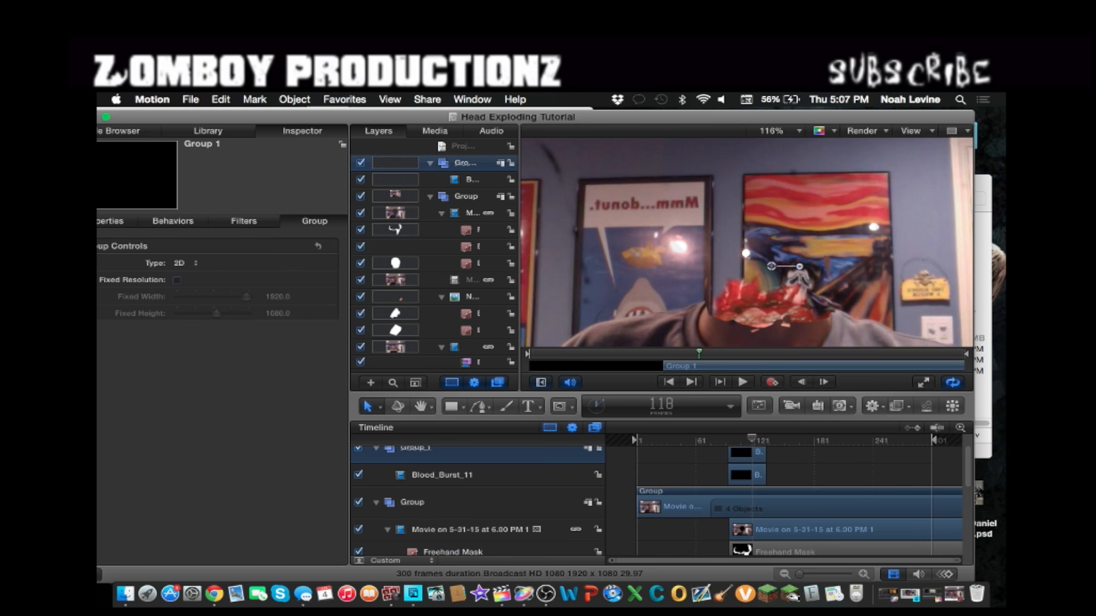
Play the composite from the start to check the head explosion and neck stump.
{"action": "scroll", "coordinate": [747, 242], "scroll_direction": "down", "scroll_amount": 4}
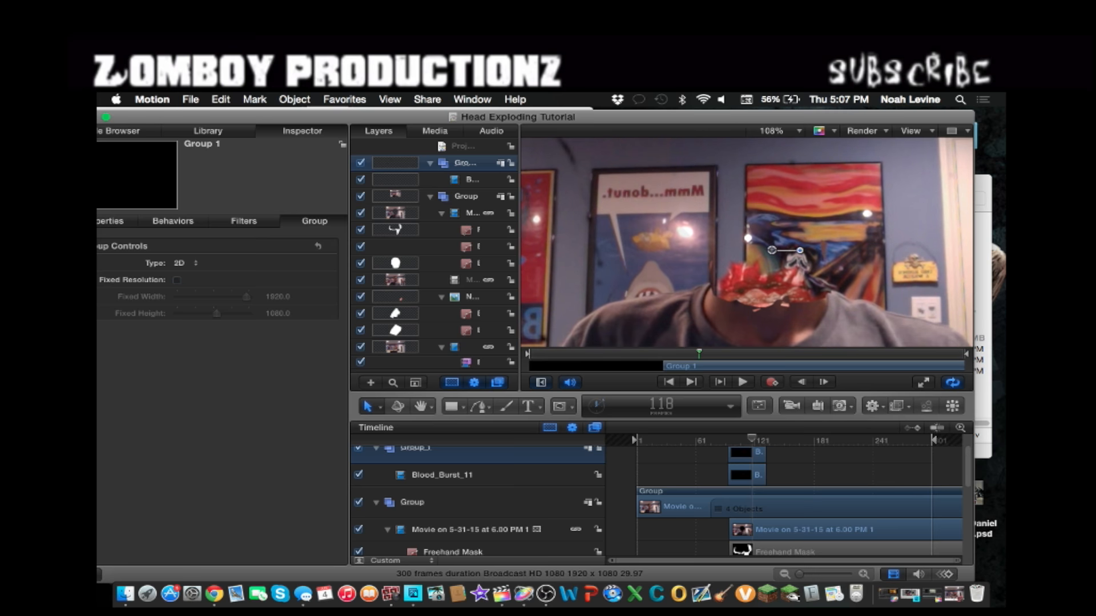
{"action": "scroll", "coordinate": [747, 242], "scroll_direction": "down", "scroll_amount": 3}
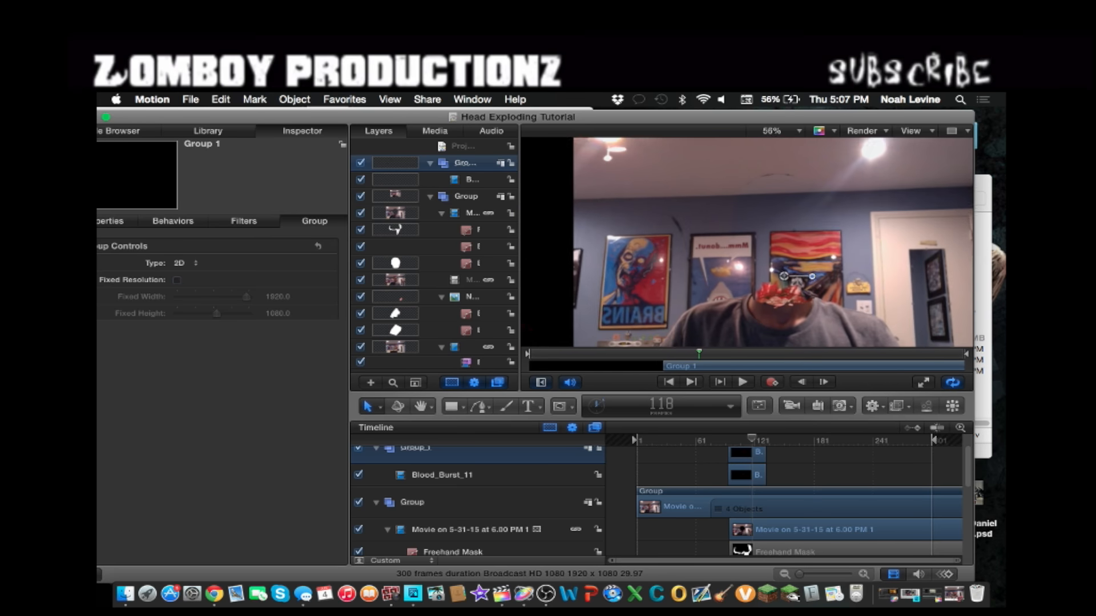
{"action": "key", "text": "Home"}
{"action": "key", "text": "space"}
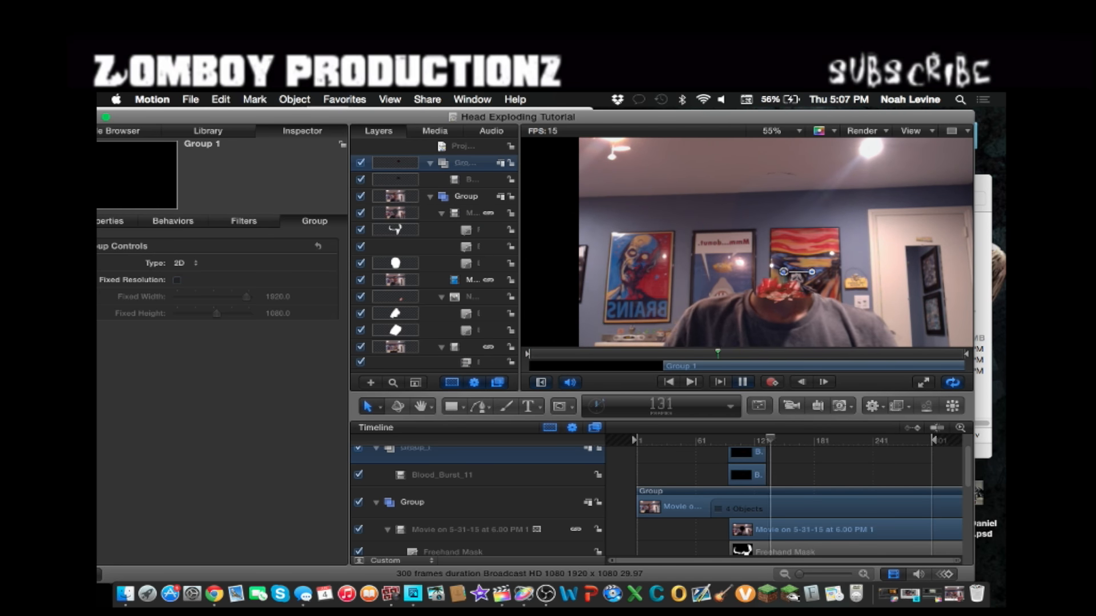
{"action": "key", "text": "space"}
Shift the N0506-lg clip earlier in the timeline so it starts at frame 96.
{"action": "scroll", "coordinate": [485, 502], "scroll_direction": "down", "scroll_amount": 5}
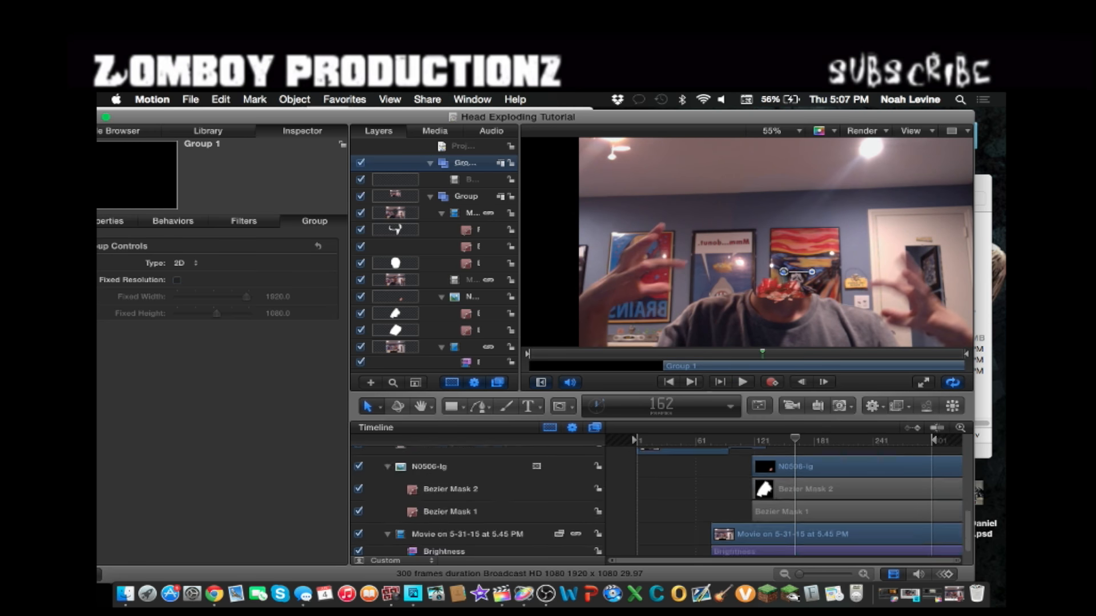
{"action": "scroll", "coordinate": [478, 502], "scroll_direction": "up", "scroll_amount": 5}
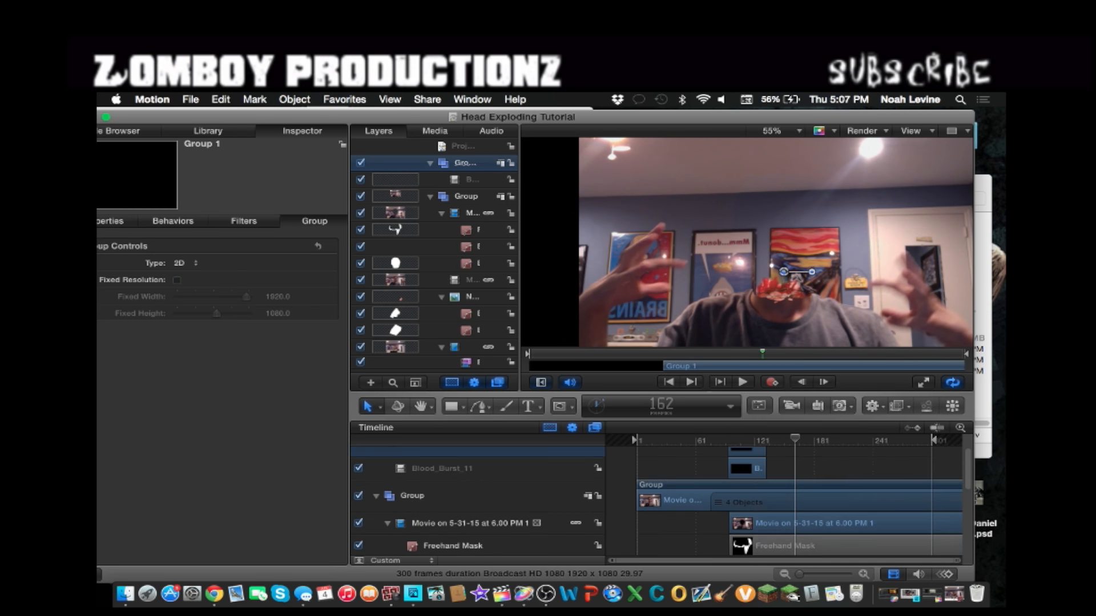
{"action": "scroll", "coordinate": [731, 474], "scroll_direction": "down", "scroll_amount": 6}
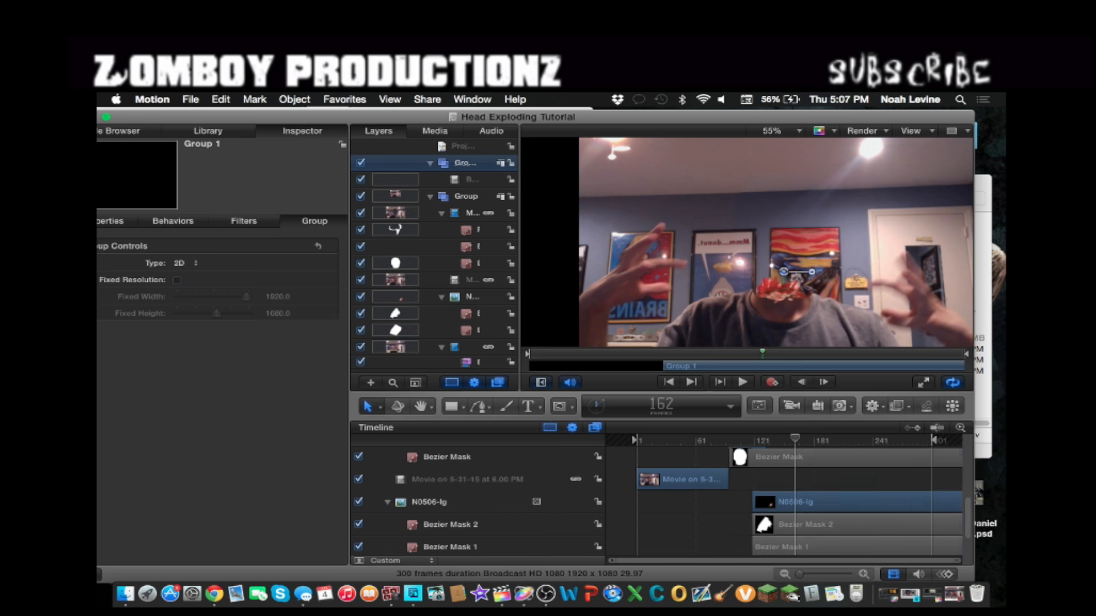
{"action": "left_click_drag", "start_coordinate": [781, 498], "coordinate": [770, 499]}
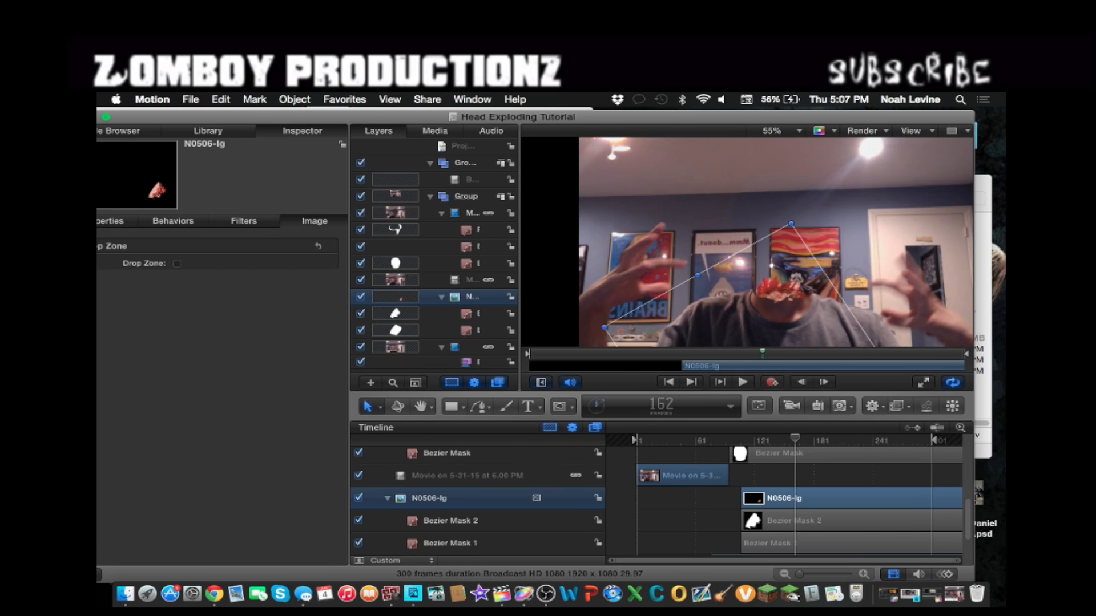
{"action": "scroll", "coordinate": [770, 498], "scroll_direction": "up", "scroll_amount": 3}
{"action": "left_click_drag", "start_coordinate": [795, 439], "coordinate": [730, 439]}
{"action": "scroll", "coordinate": [731, 491], "scroll_direction": "down", "scroll_amount": 1}
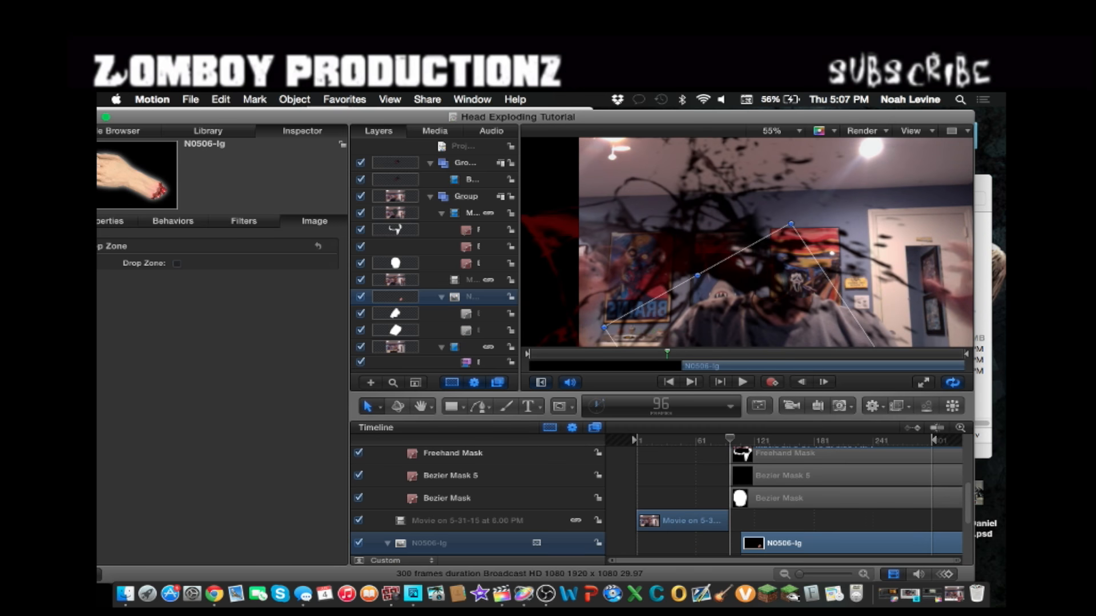
{"action": "left_click_drag", "start_coordinate": [776, 544], "coordinate": [765, 543]}
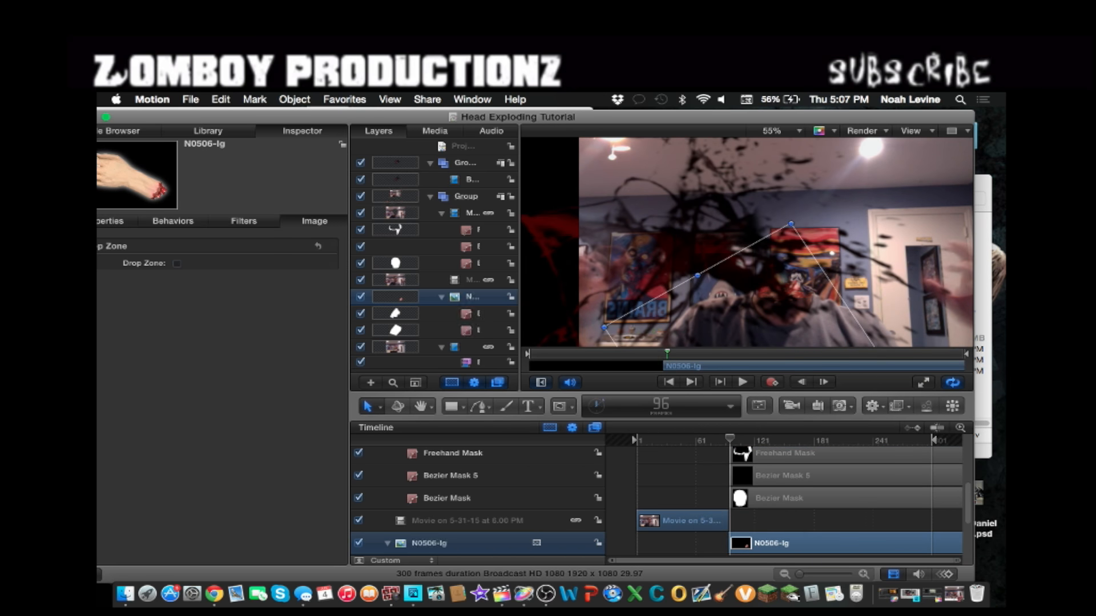
Play the explosion section again to review the stump's timing against the blood burst.
{"action": "key", "text": "space"}
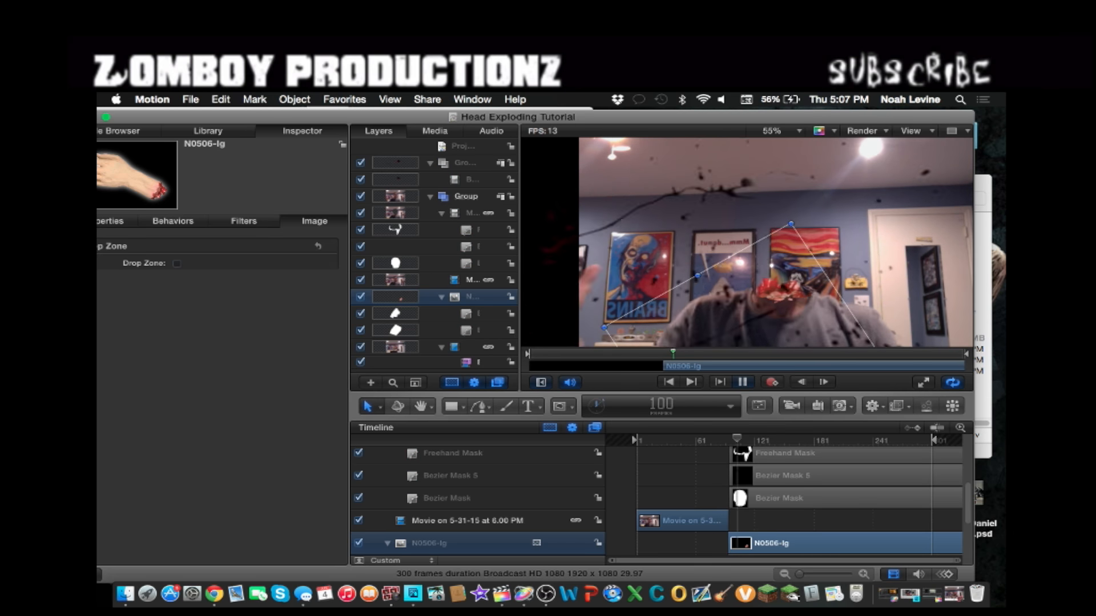
{"action": "key", "text": "space"}
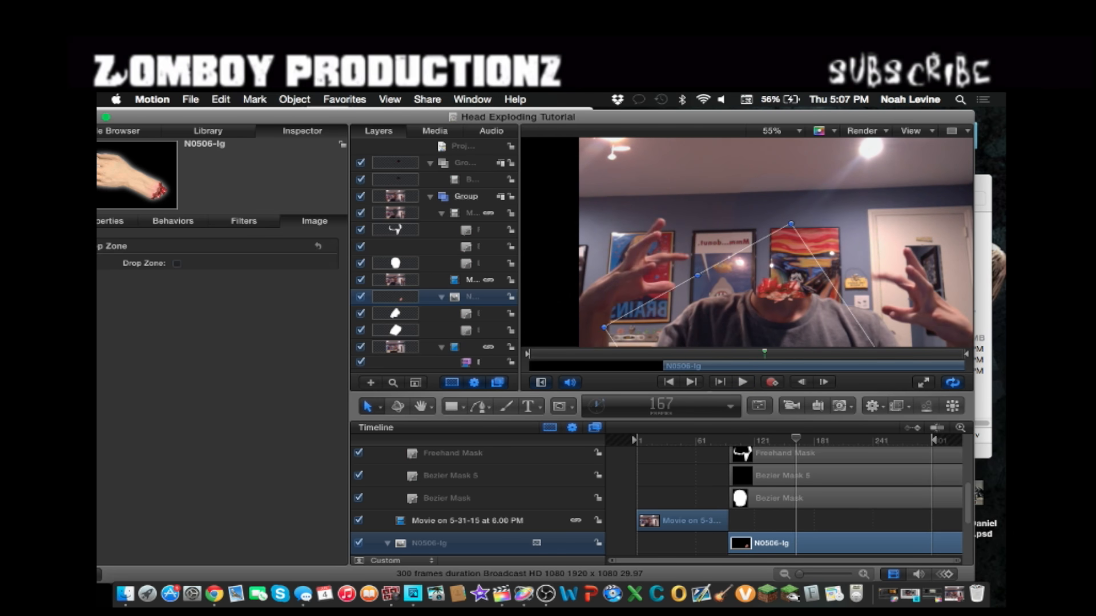
{"action": "left_click", "coordinate": [473, 214]}
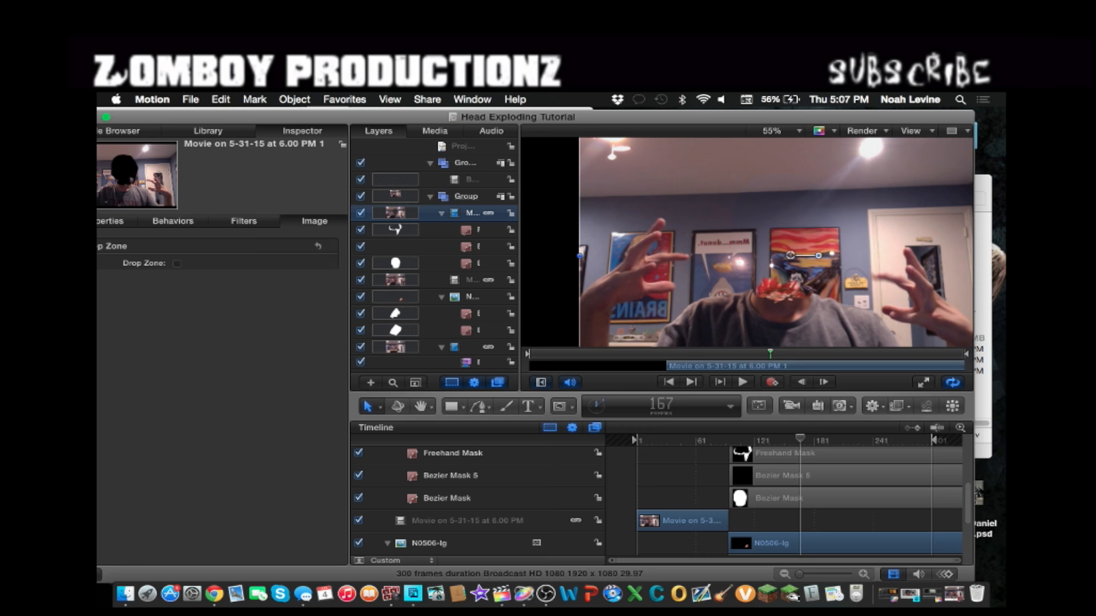
{"action": "scroll", "coordinate": [657, 501], "scroll_direction": "up", "scroll_amount": 5}
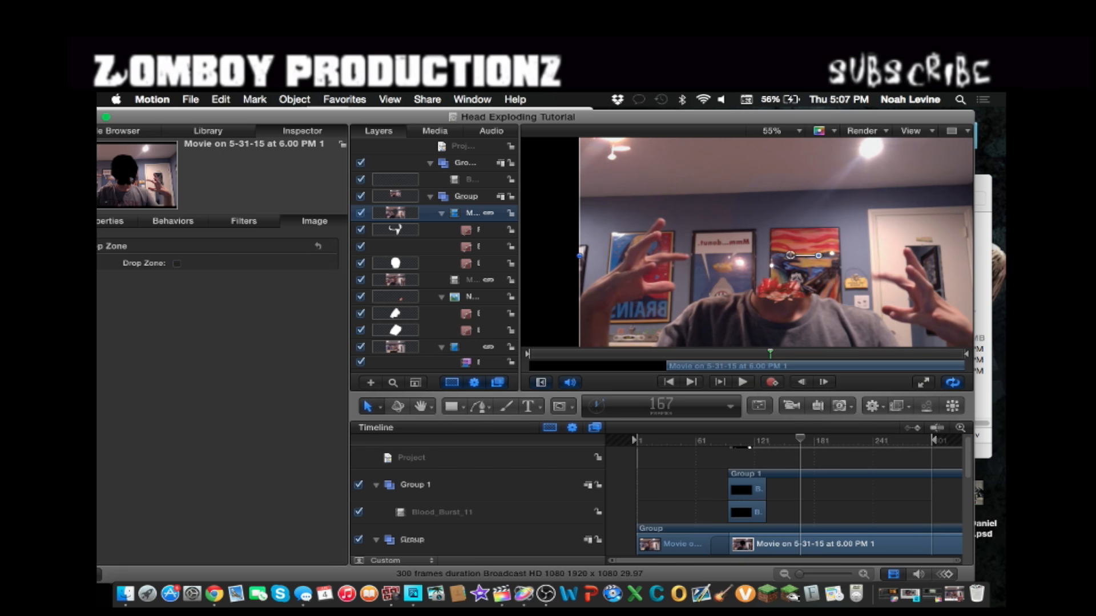
{"action": "key", "text": "space"}
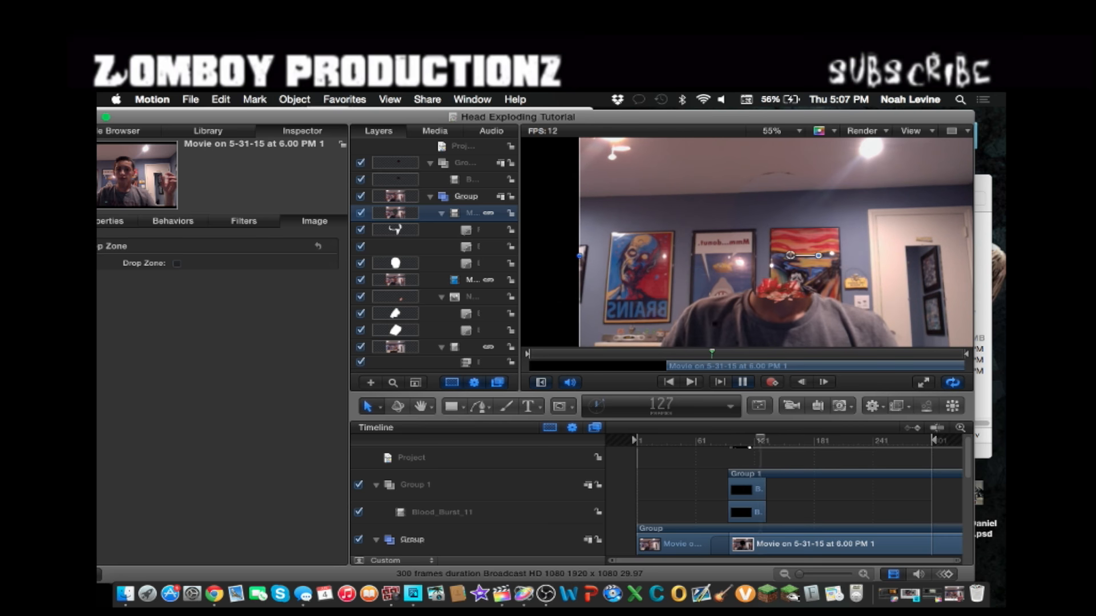
{"action": "key", "text": "space"}
{"action": "key", "text": "space"}
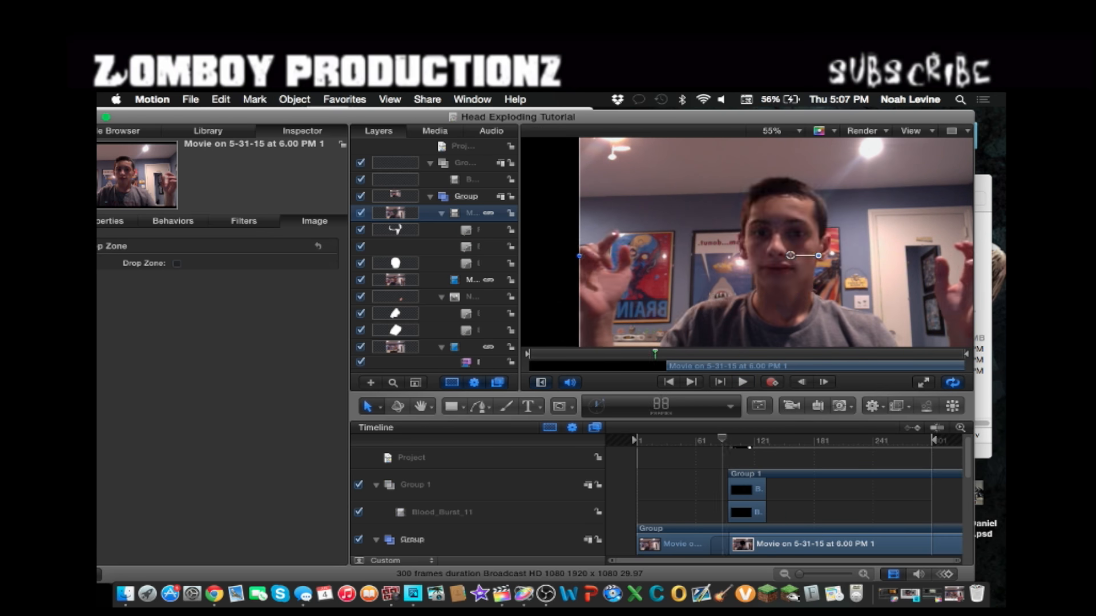
{"action": "key", "text": "space"}
Bring the project window fully into view and browse the WAV files in the Bonus_Sound_FX folder.
{"action": "left_click", "coordinate": [435, 131]}
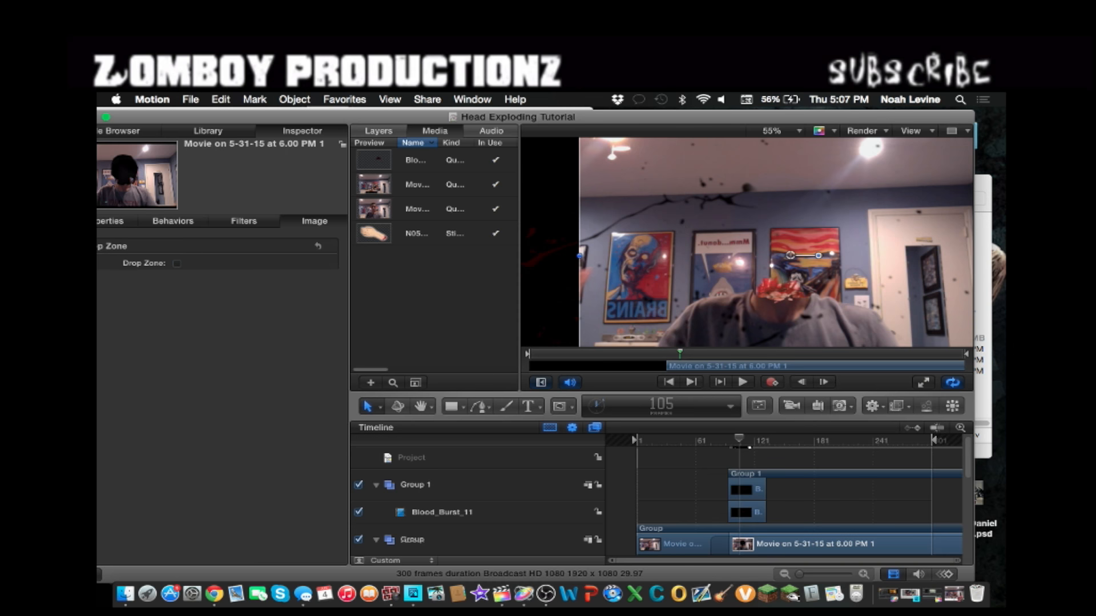
{"action": "left_click", "coordinate": [117, 222]}
{"action": "left_click_drag", "start_coordinate": [228, 117], "coordinate": [263, 114]}
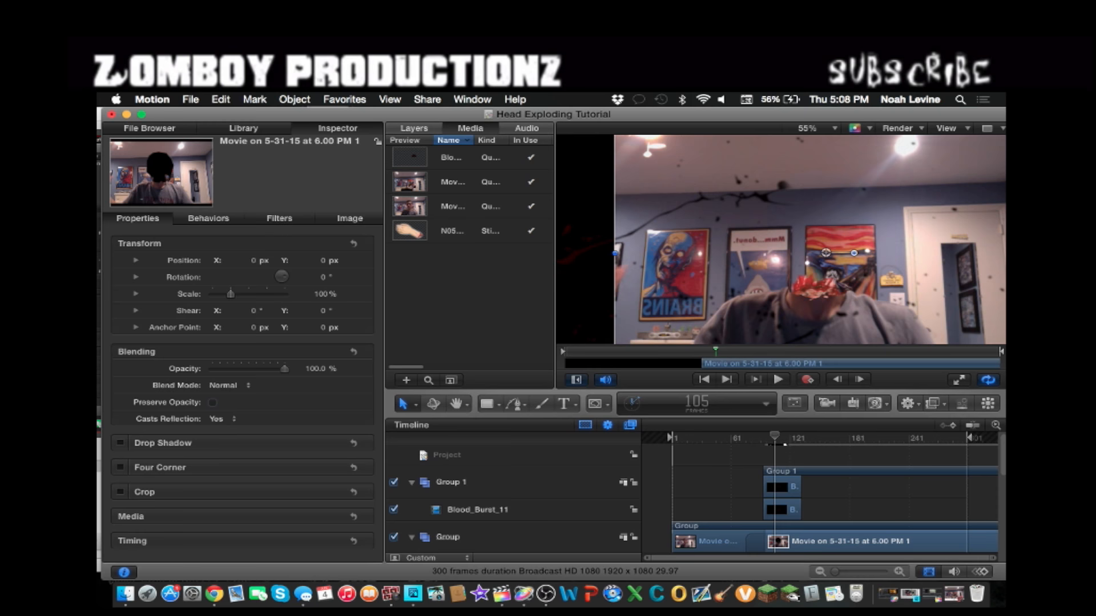
{"action": "left_click", "coordinate": [150, 129]}
{"action": "scroll", "coordinate": [240, 462], "scroll_direction": "down", "scroll_amount": 2}
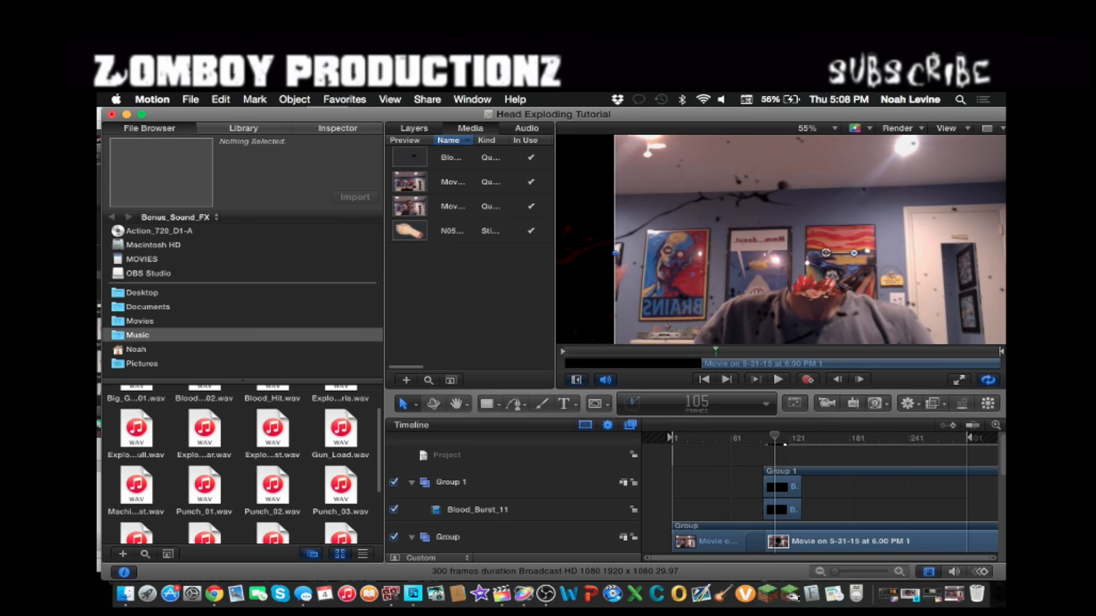
{"action": "scroll", "coordinate": [245, 464], "scroll_direction": "up", "scroll_amount": 2}
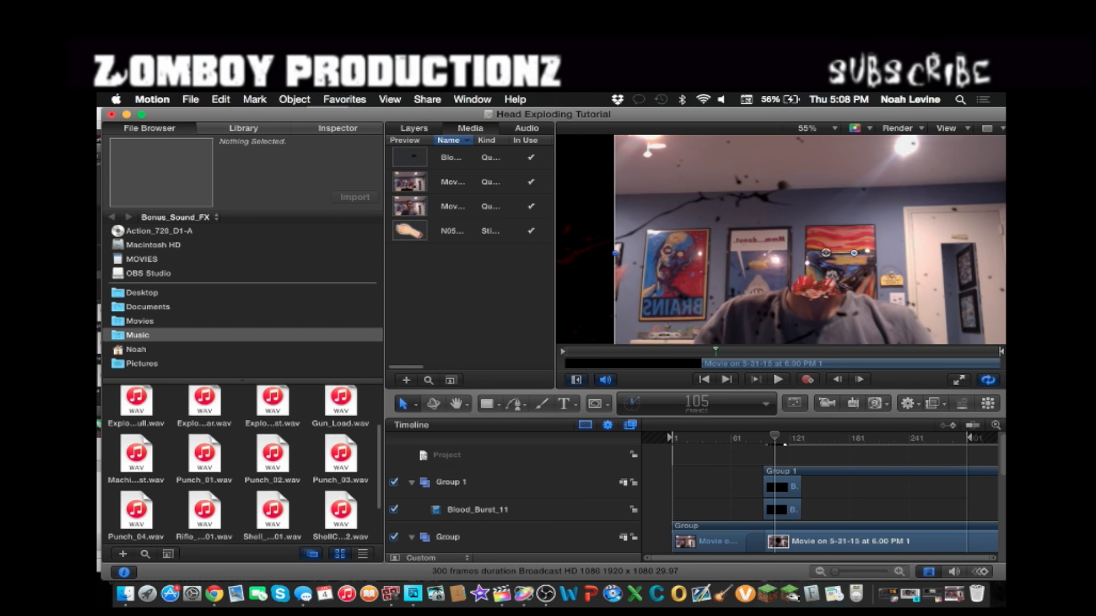